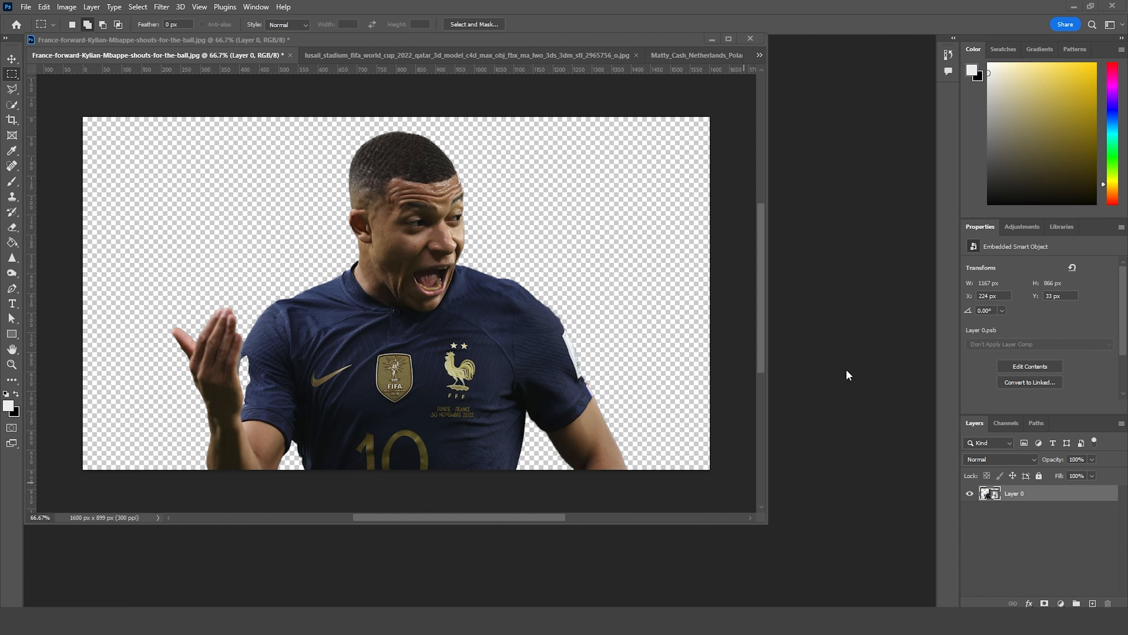
Step: Create a new 4 x 5 inch portrait document at 300 ppi in 16-bit RGB with a white background
{"action": "key", "text": "ctrl+n"}
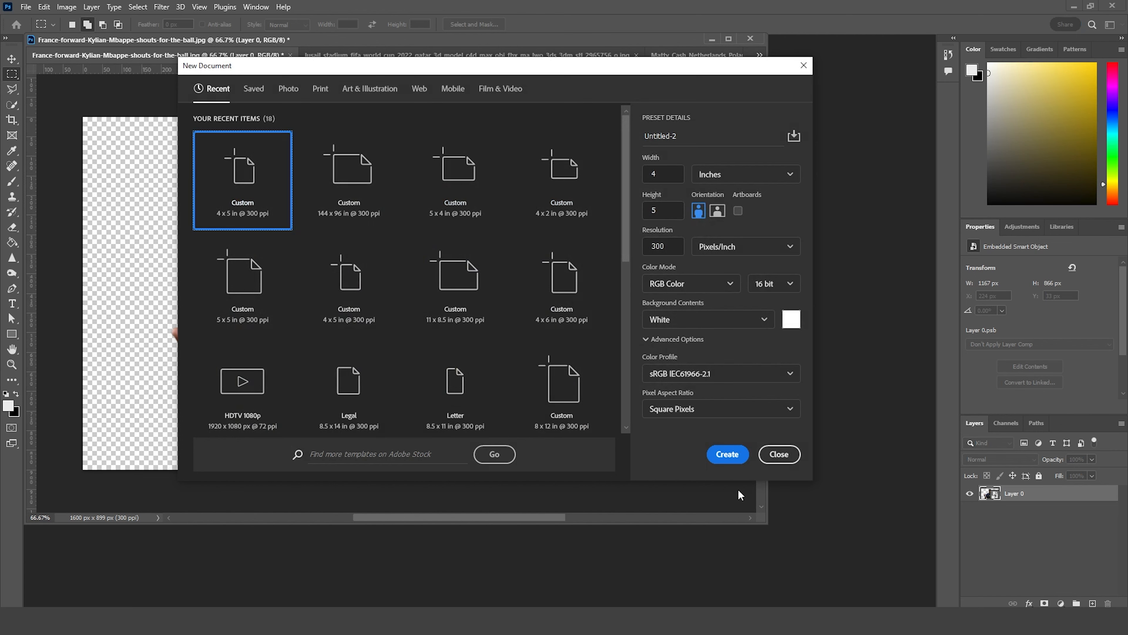
{"action": "left_click", "coordinate": [739, 457]}
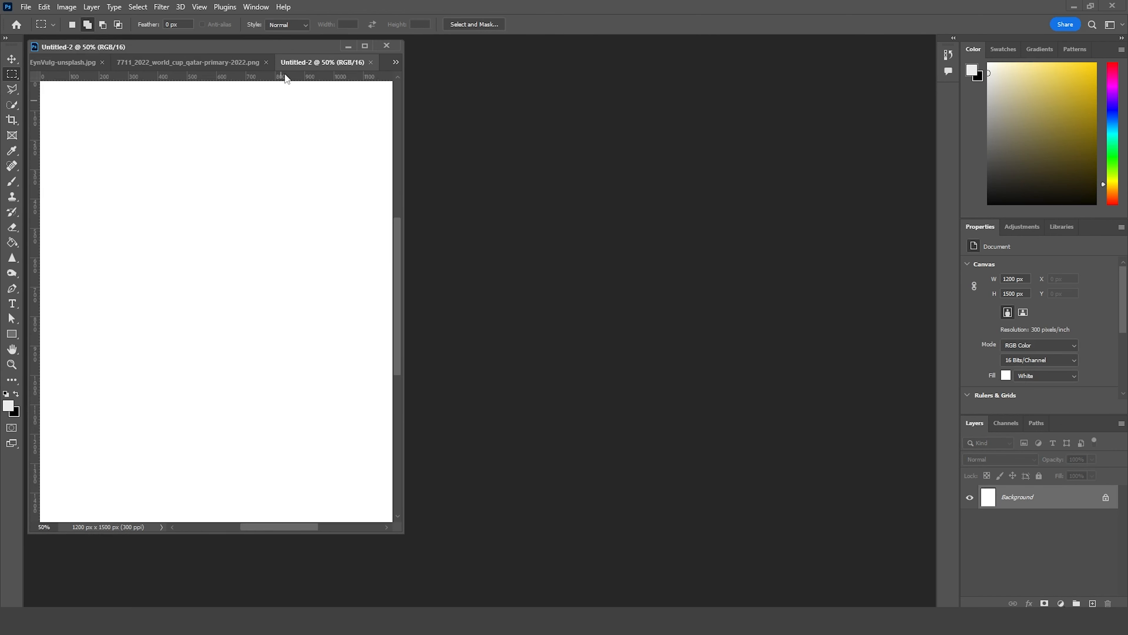
{"action": "left_click_drag", "start_coordinate": [285, 74], "coordinate": [494, 41]}
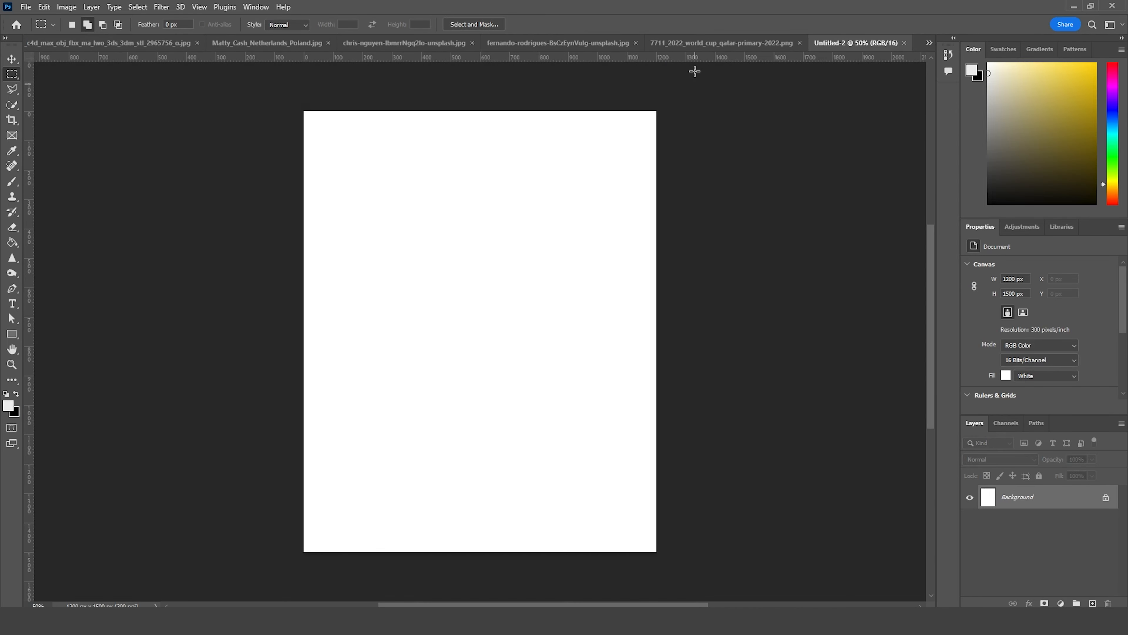
Step: Copy the blue sky photo with clouds into the new blank document as a layer
{"action": "left_click", "coordinate": [386, 44]}
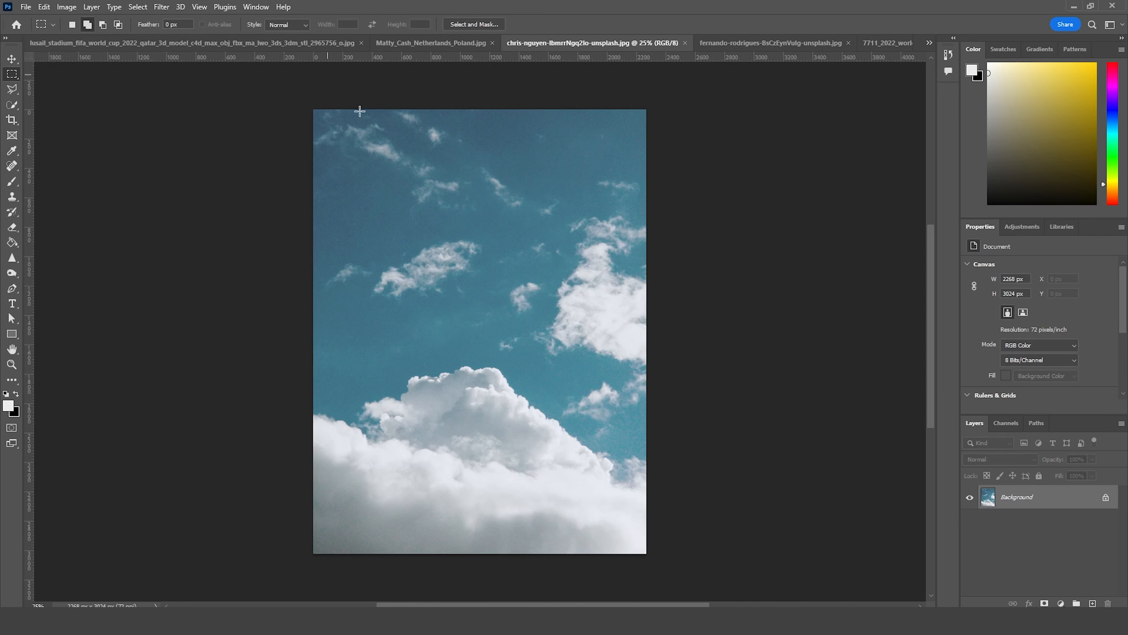
{"action": "key", "text": "v"}
{"action": "left_click_drag", "start_coordinate": [879, 86], "coordinate": [1019, 501]}
Step: Scale the sky layer down to about 1568 x 2091 px and position it so the large cloud fills the canvas's lower part
{"action": "key", "text": "ctrl+t"}
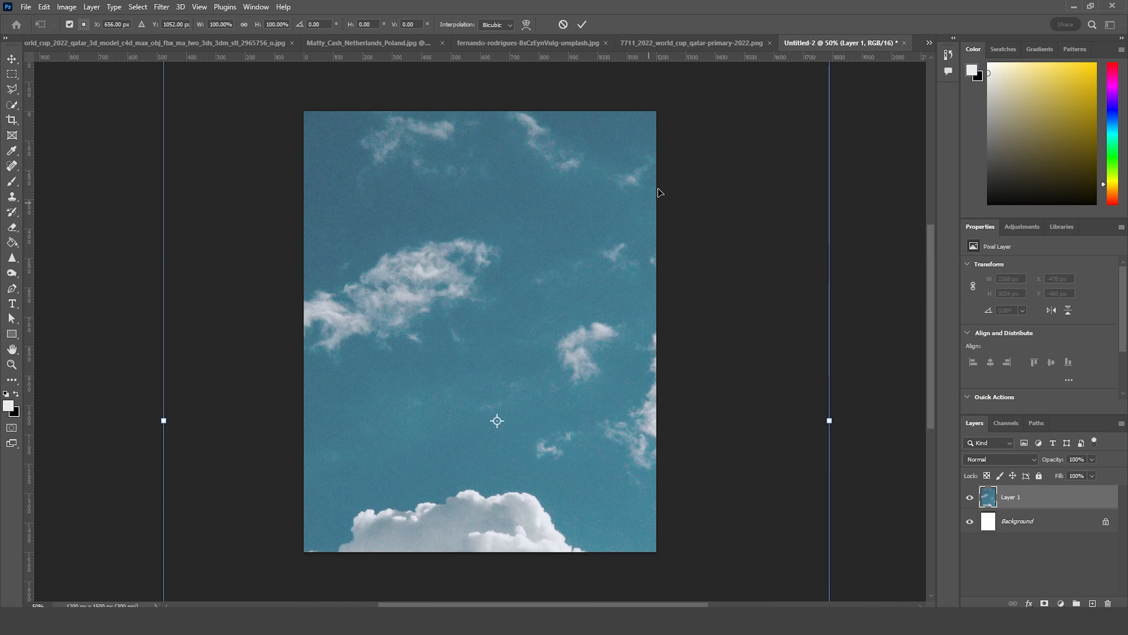
{"action": "key", "text": "ctrl+minus"}
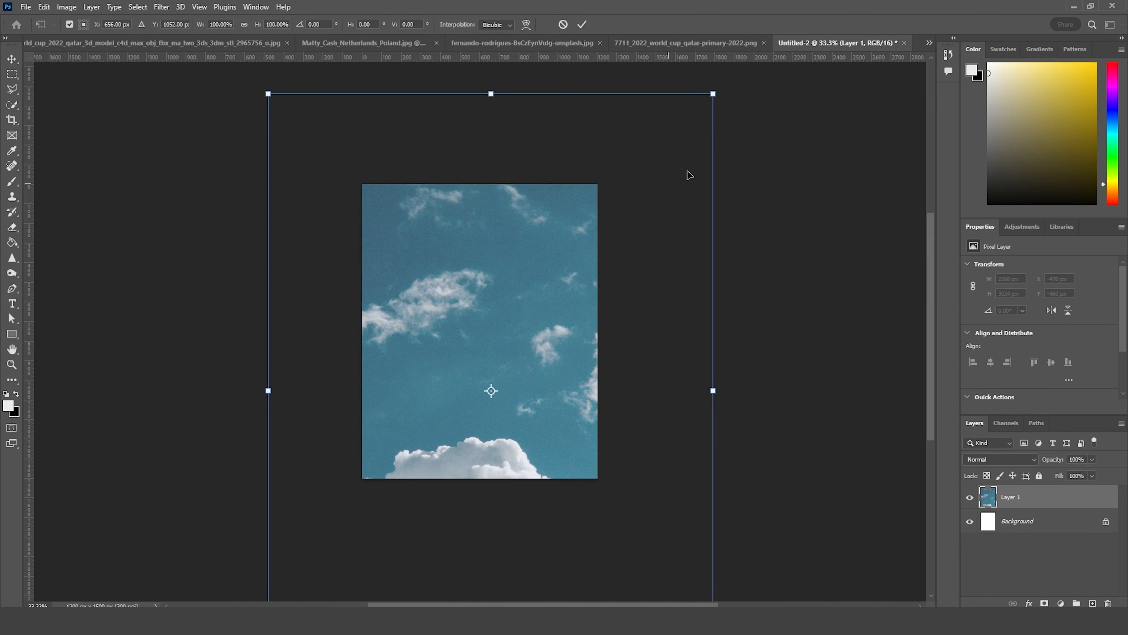
{"action": "left_click_drag", "start_coordinate": [713, 95], "coordinate": [698, 220]}
{"action": "left_click_drag", "start_coordinate": [533, 382], "coordinate": [534, 348]}
{"action": "key", "text": "Return"}
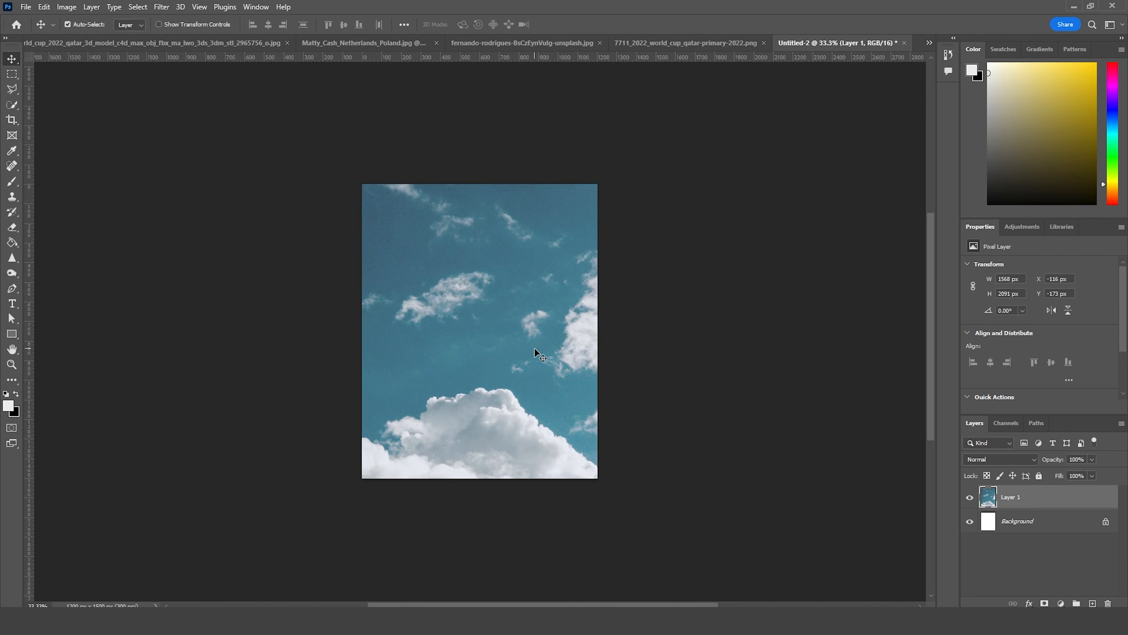
Step: Copy the desert landscape photo into the poster document and convert its layer to a smart object
{"action": "left_click_drag", "start_coordinate": [522, 43], "coordinate": [435, 236]}
{"action": "left_click_drag", "start_coordinate": [554, 373], "coordinate": [534, 196]}
{"action": "left_click", "coordinate": [550, 241]}
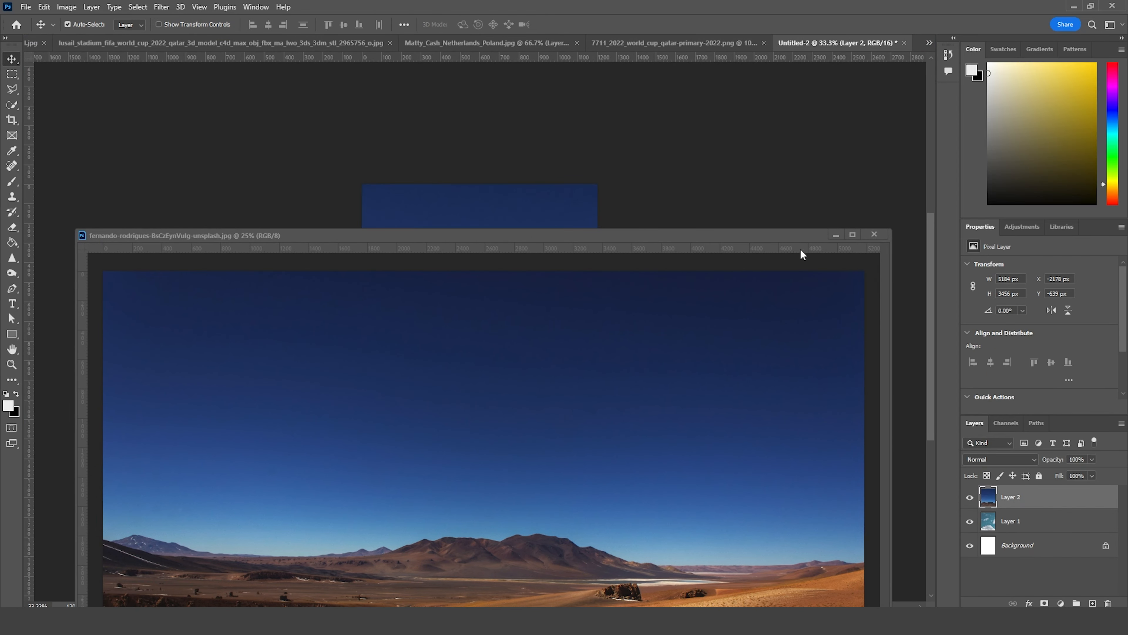
{"action": "left_click", "coordinate": [836, 236]}
{"action": "right_click", "coordinate": [1017, 511]}
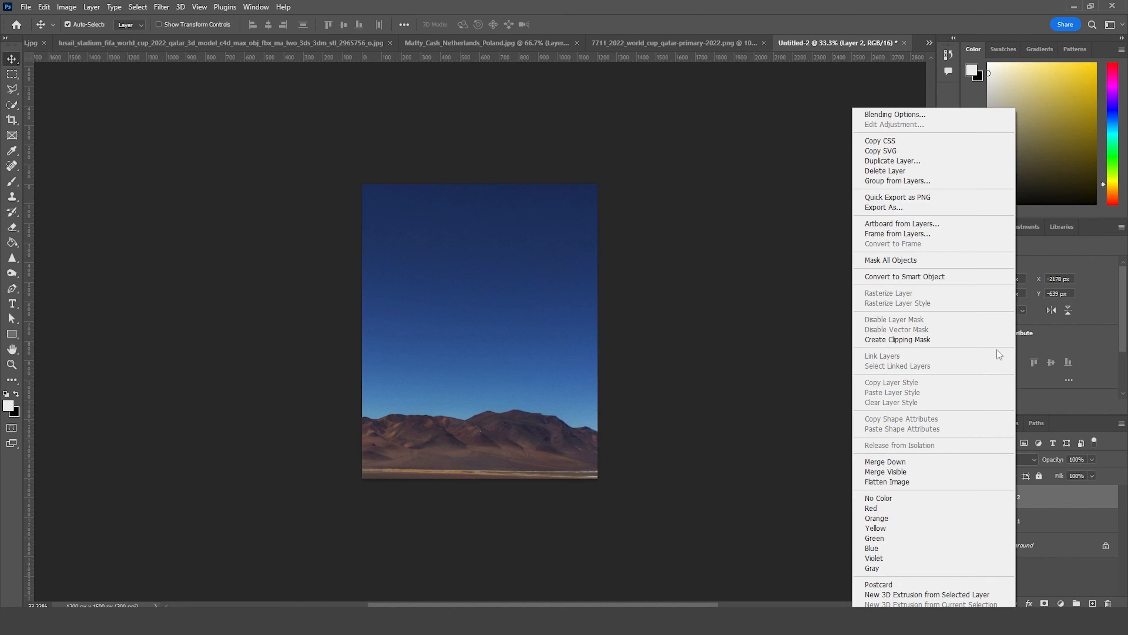
{"action": "left_click", "coordinate": [918, 276]}
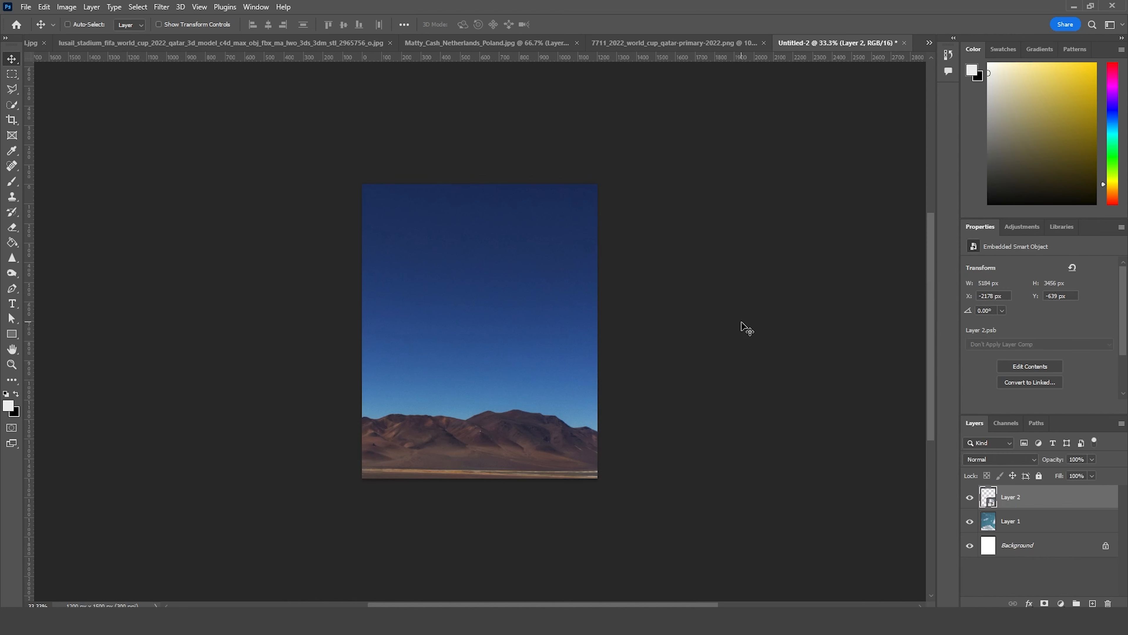
Step: Scale the desert layer down to about 4037 px wide and move it up so the reddish ground fills the lower canvas
{"action": "key", "text": "ctrl+t"}
{"action": "key", "text": "ctrl+minus"}
{"action": "key", "text": "ctrl+minus"}
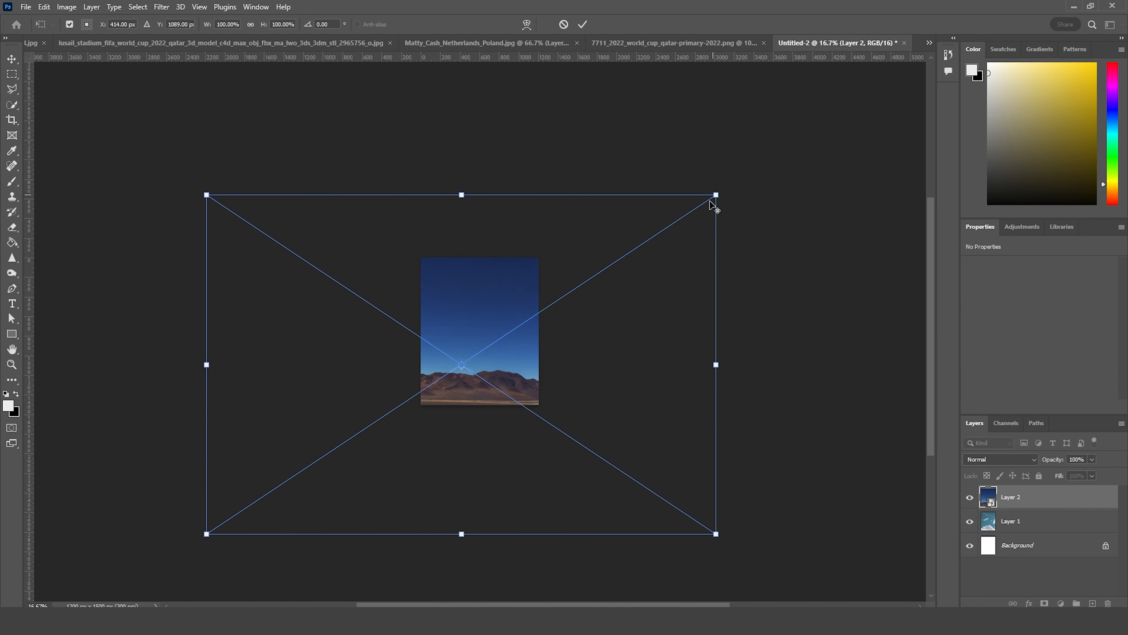
{"action": "left_click_drag", "start_coordinate": [716, 191], "coordinate": [683, 214]}
{"action": "left_click_drag", "start_coordinate": [597, 368], "coordinate": [612, 313]}
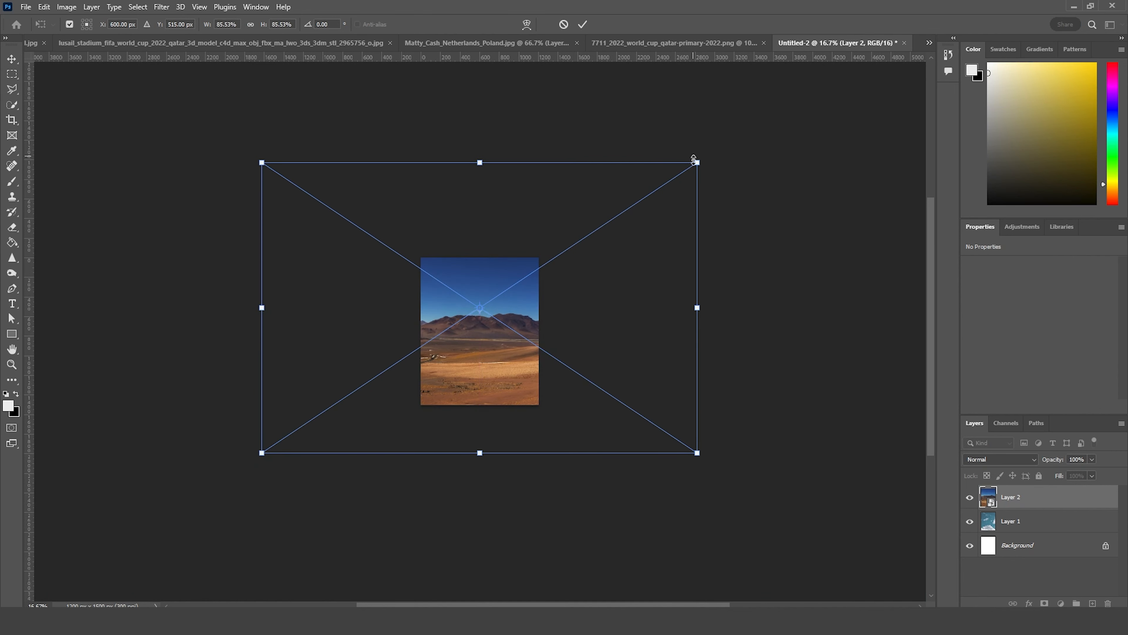
{"action": "left_click_drag", "start_coordinate": [693, 155], "coordinate": [688, 176]}
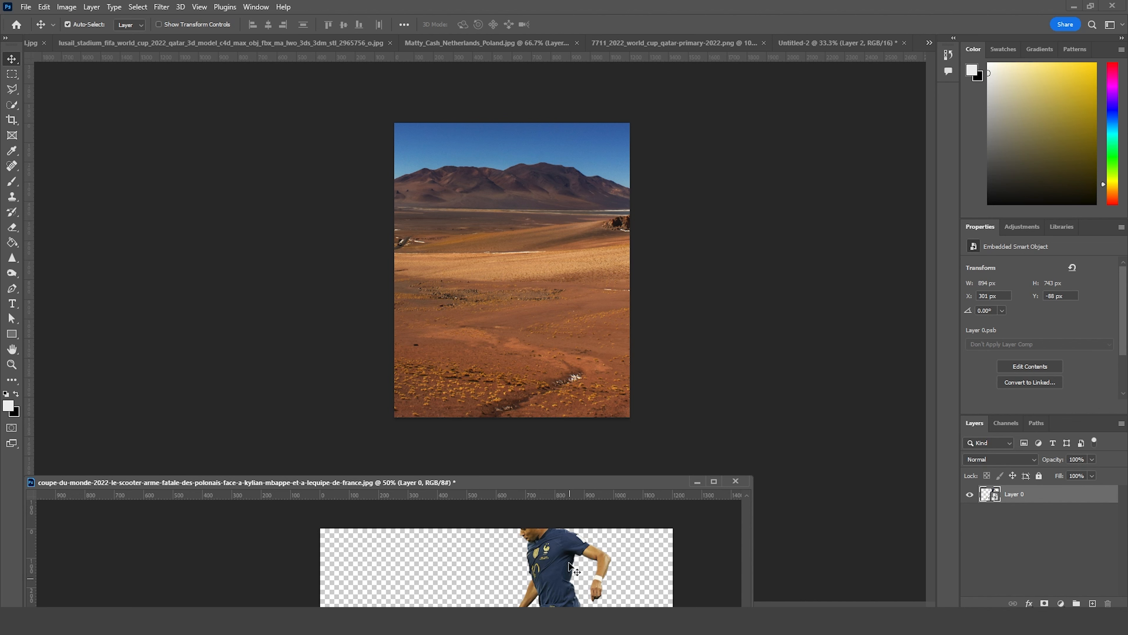
Step: Copy the cutout of the footballer kicking the ball into the poster, accepting the depth difference, and place it low on the desert ground
{"action": "left_click_drag", "start_coordinate": [573, 569], "coordinate": [553, 307]}
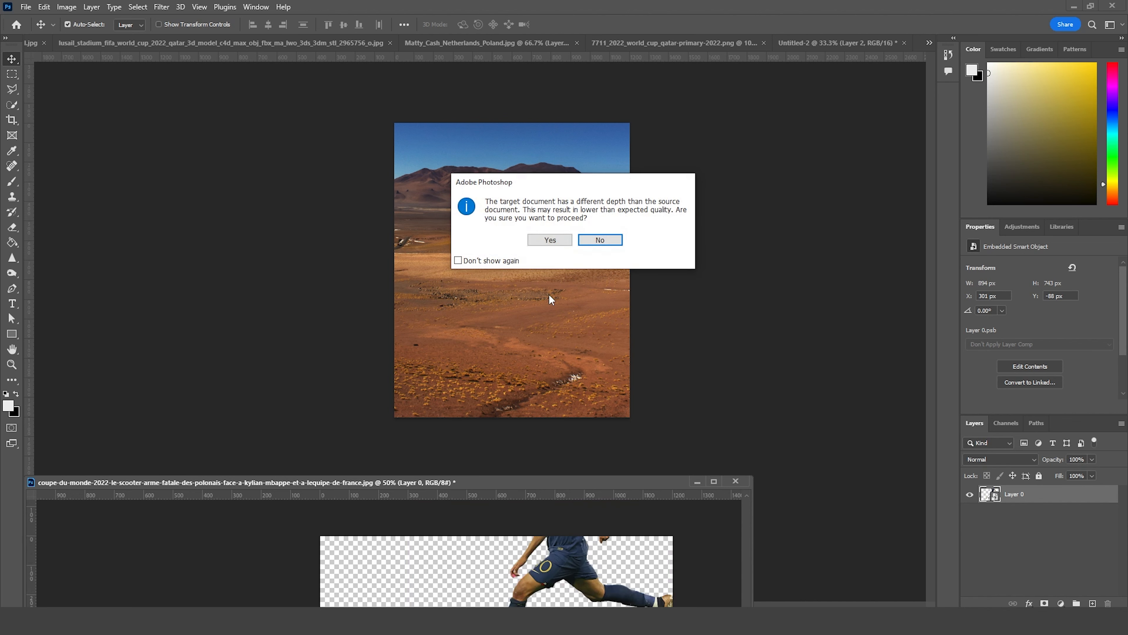
{"action": "left_click", "coordinate": [547, 241]}
{"action": "left_click", "coordinate": [696, 482]}
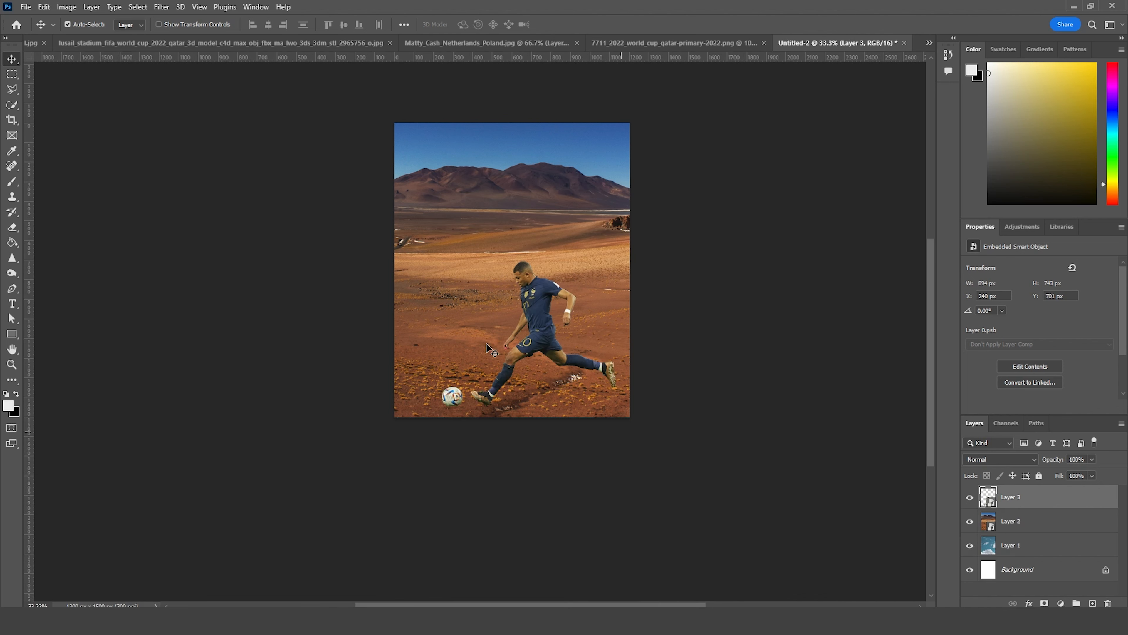
{"action": "mouse_move", "coordinate": [534, 312]}
{"action": "left_mouse_down"}
{"action": "mouse_move", "coordinate": [537, 288]}
{"action": "mouse_move", "coordinate": [532, 307]}
{"action": "left_mouse_up"}
Step: Scale the kicking footballer down to about 19.4% and center him over the desert ground
{"action": "key", "text": "ctrl+t"}
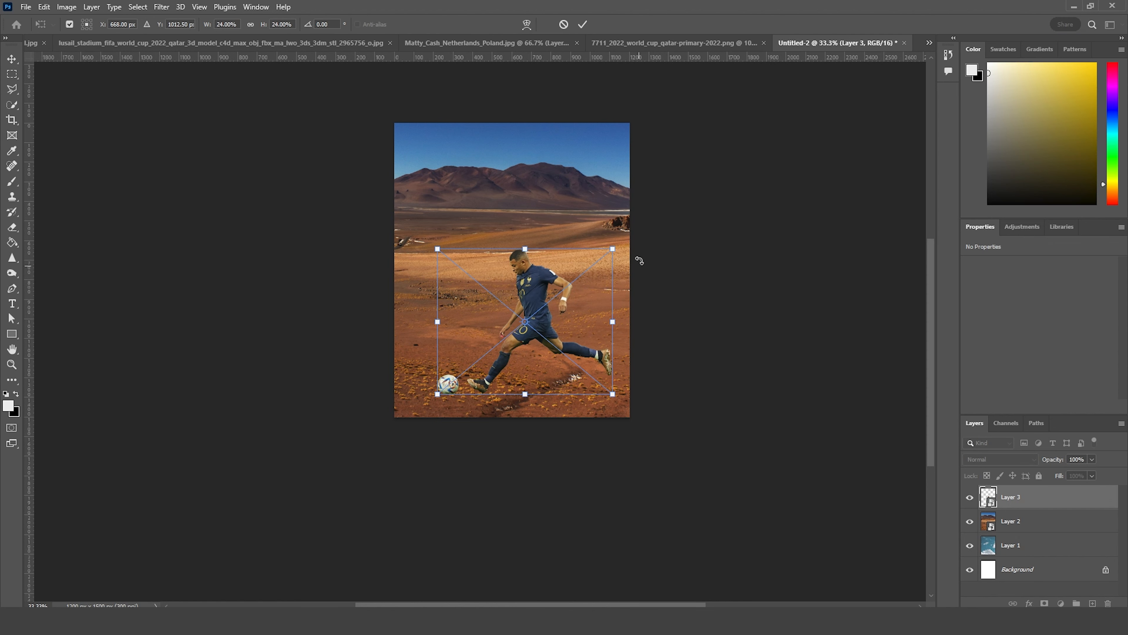
{"action": "left_click_drag", "start_coordinate": [609, 255], "coordinate": [591, 263]}
{"action": "left_click_drag", "start_coordinate": [534, 336], "coordinate": [537, 340]}
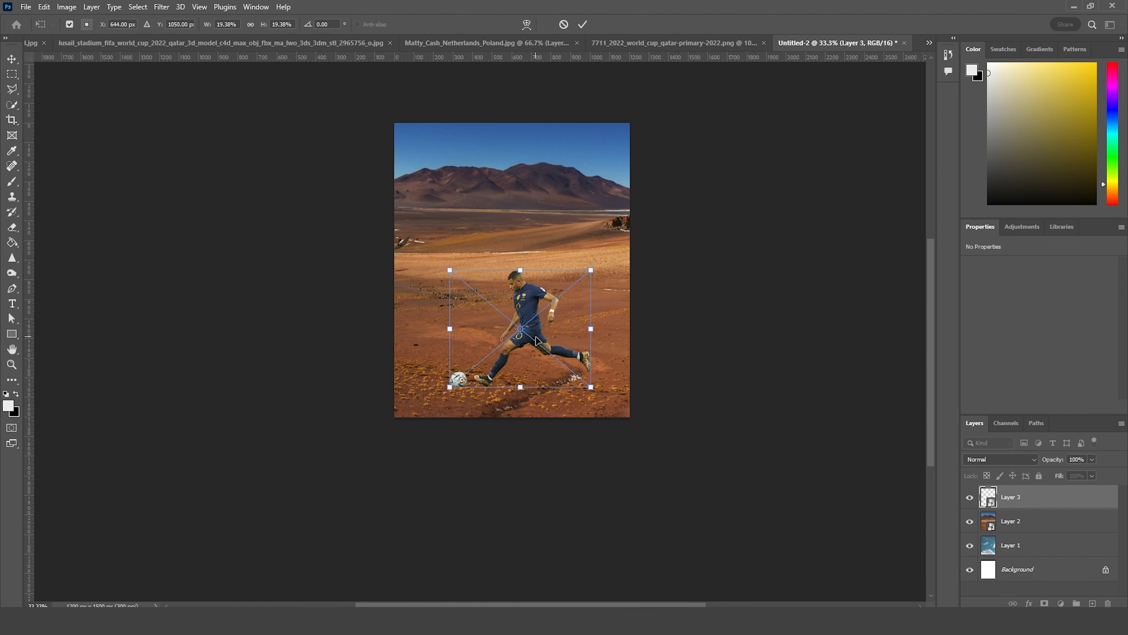
{"action": "key", "text": "Return"}
Step: Enlarge the desert layer slightly and reposition it so smoother red ground lies beneath the footballer
{"action": "key", "text": "ctrl+plus"}
{"action": "key", "text": "ctrl+plus"}
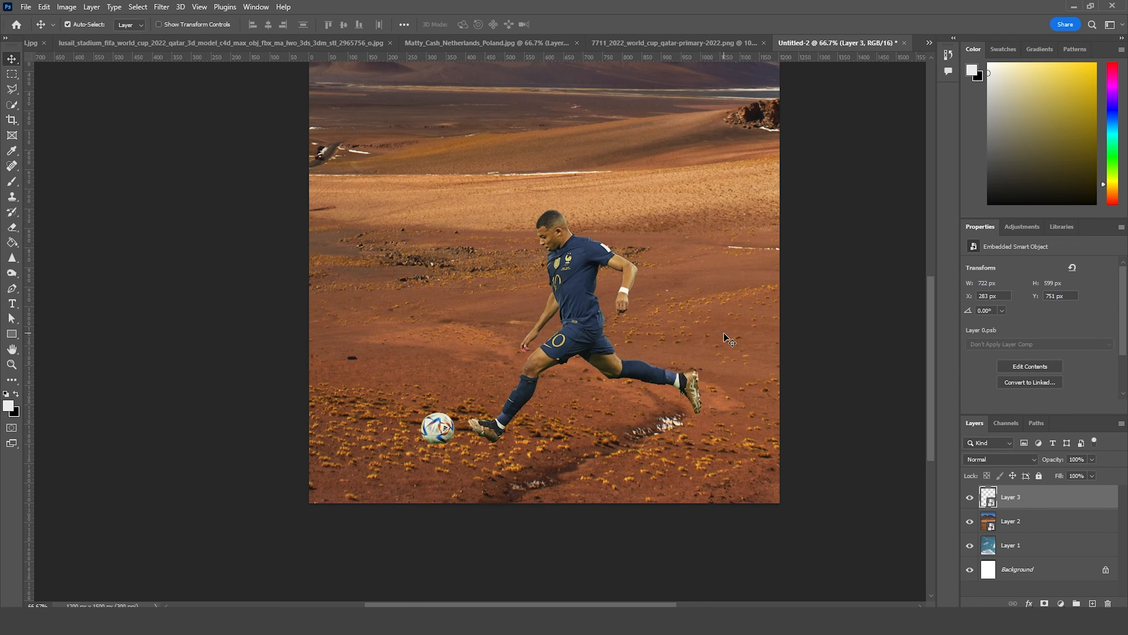
{"action": "left_click_drag", "start_coordinate": [650, 275], "coordinate": [637, 158]}
{"action": "left_click_drag", "start_coordinate": [630, 243], "coordinate": [624, 353]}
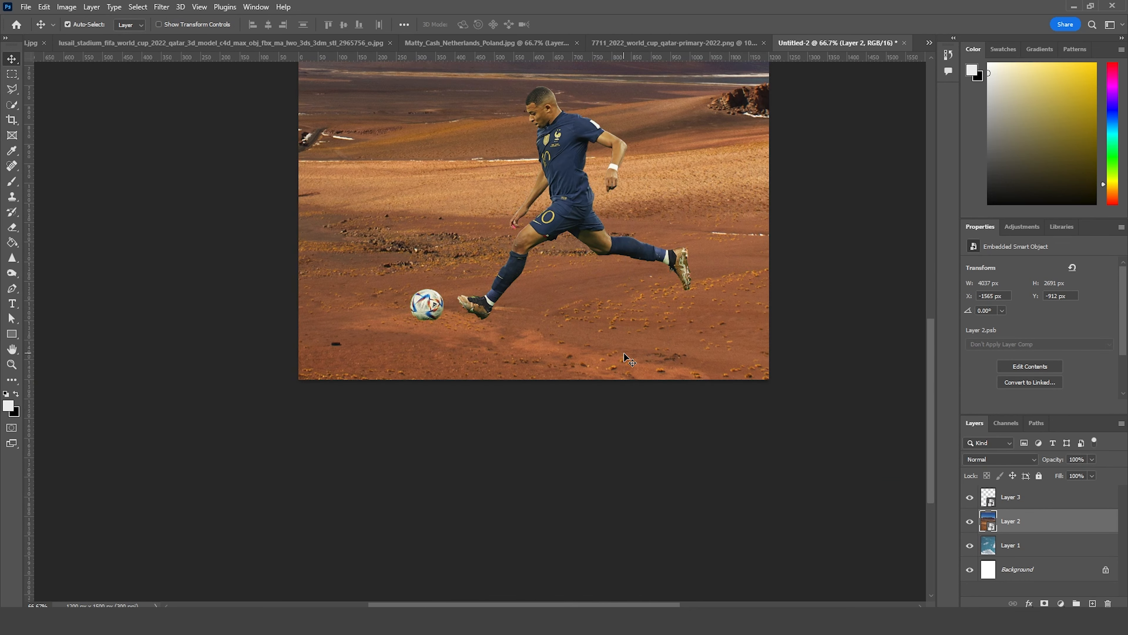
{"action": "key", "text": "ctrl+t"}
{"action": "key", "text": "ctrl+minus"}
{"action": "key", "text": "ctrl+minus"}
{"action": "key", "text": "ctrl+minus"}
{"action": "left_click_drag", "start_coordinate": [774, 392], "coordinate": [807, 414]}
{"action": "left_click_drag", "start_coordinate": [751, 295], "coordinate": [743, 263]}
{"action": "key", "text": "Return"}
Step: Add a layer mask to the desert layer and paint out its sky and mountains with a 1300 px Soft Round black brush
{"action": "left_click", "coordinate": [1045, 603]}
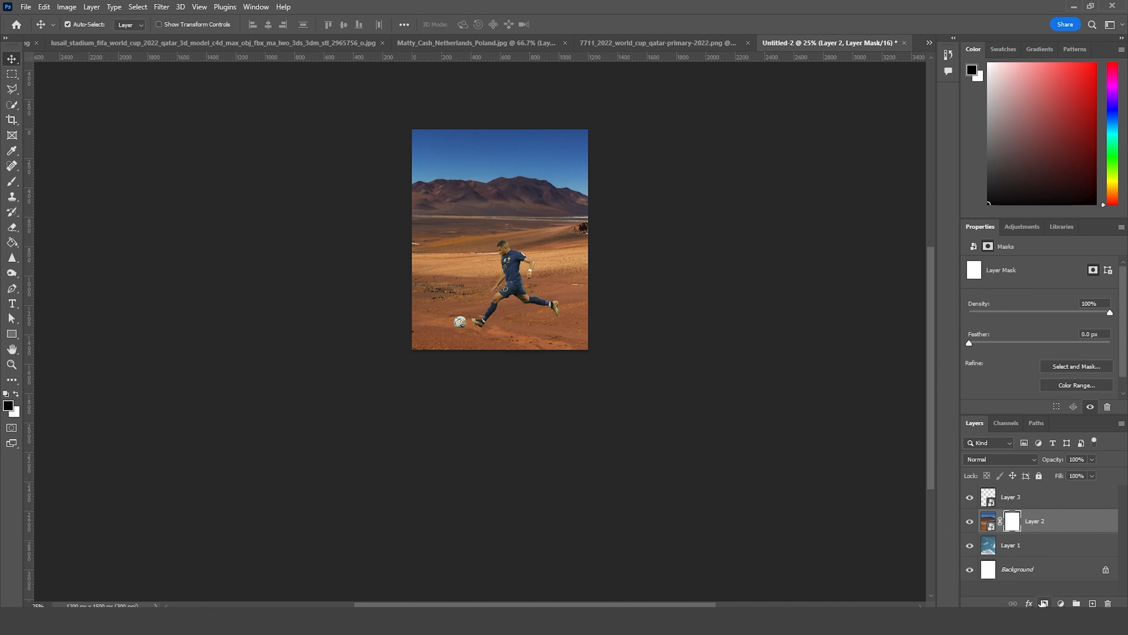
{"action": "key", "text": "b"}
{"action": "left_click", "coordinate": [84, 26]}
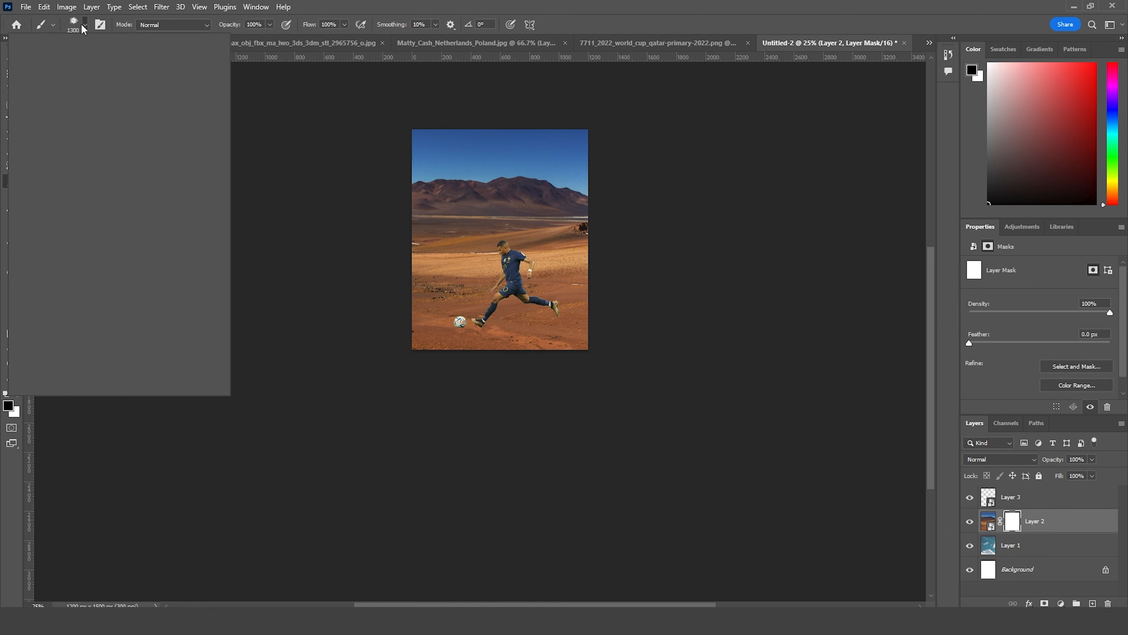
{"action": "left_click_drag", "start_coordinate": [200, 183], "coordinate": [200, 146]}
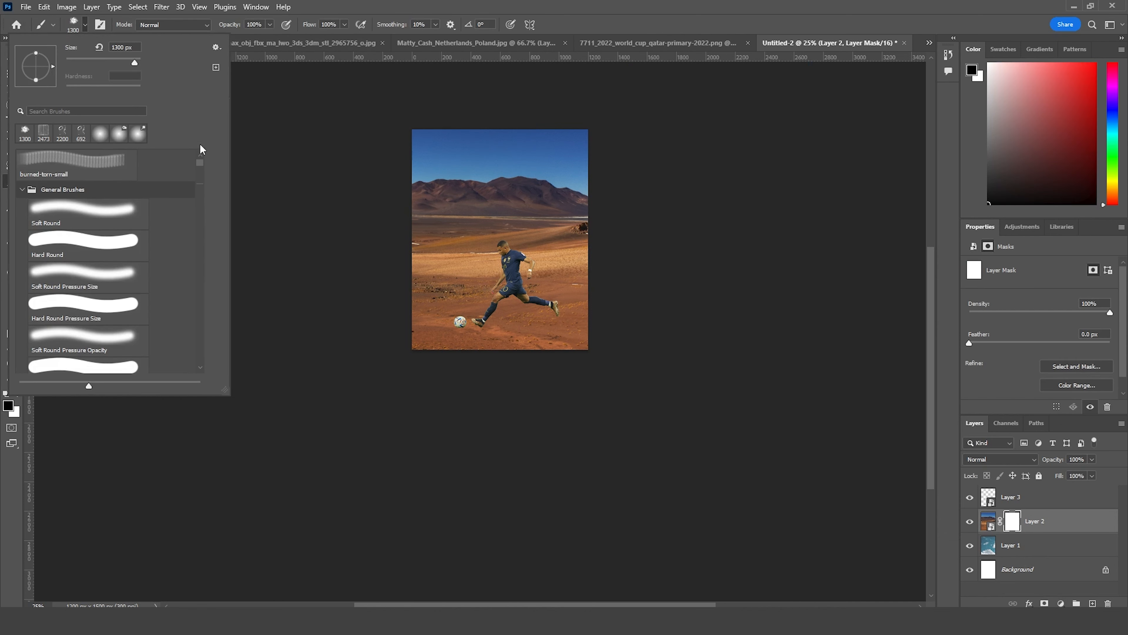
{"action": "left_click", "coordinate": [108, 207]}
{"action": "mouse_move", "coordinate": [365, 189]}
{"action": "left_mouse_down"}
{"action": "mouse_move", "coordinate": [527, 129]}
{"action": "mouse_move", "coordinate": [566, 144]}
{"action": "mouse_move", "coordinate": [441, 162]}
{"action": "mouse_move", "coordinate": [637, 183]}
{"action": "mouse_move", "coordinate": [415, 187]}
{"action": "mouse_move", "coordinate": [496, 217]}
{"action": "mouse_move", "coordinate": [652, 203]}
{"action": "left_mouse_up"}
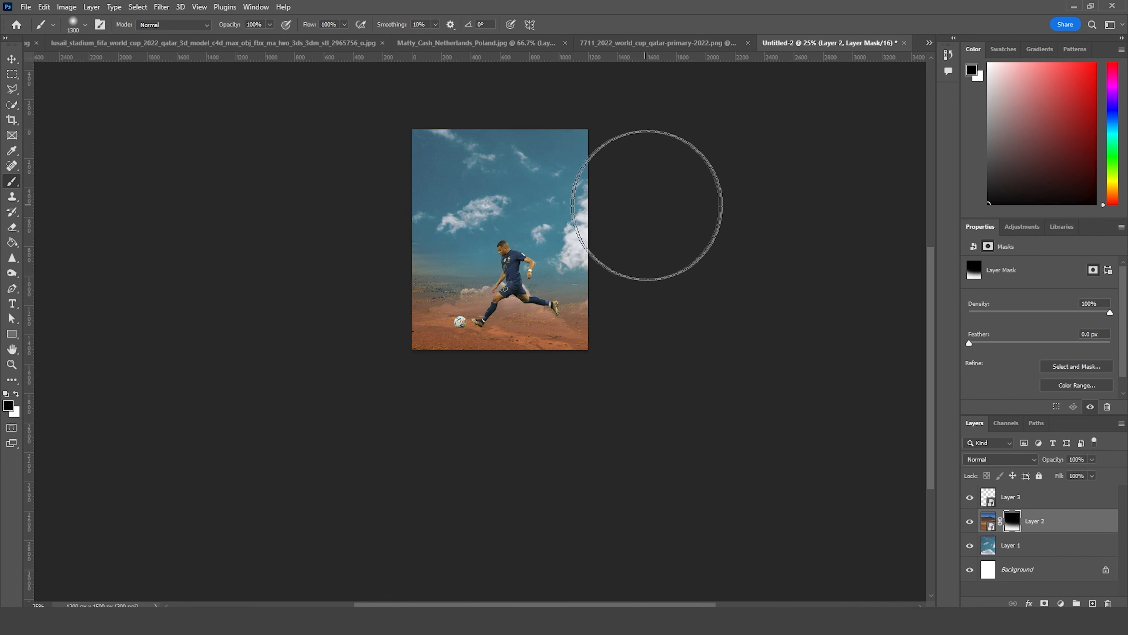
Step: Restore the desert ground along the canvas's lower edge by painting white on the mask with an 800 px brush
{"action": "left_click", "coordinate": [17, 394]}
{"action": "key", "text": "bracketleft"}
{"action": "key", "text": "bracketleft"}
{"action": "key", "text": "bracketleft"}
{"action": "key", "text": "bracketleft"}
{"action": "key", "text": "bracketleft"}
{"action": "mouse_move", "coordinate": [442, 340]}
{"action": "left_mouse_down"}
{"action": "mouse_move", "coordinate": [496, 358]}
{"action": "mouse_move", "coordinate": [536, 345]}
{"action": "mouse_move", "coordinate": [428, 328]}
{"action": "mouse_move", "coordinate": [589, 335]}
{"action": "left_mouse_up"}
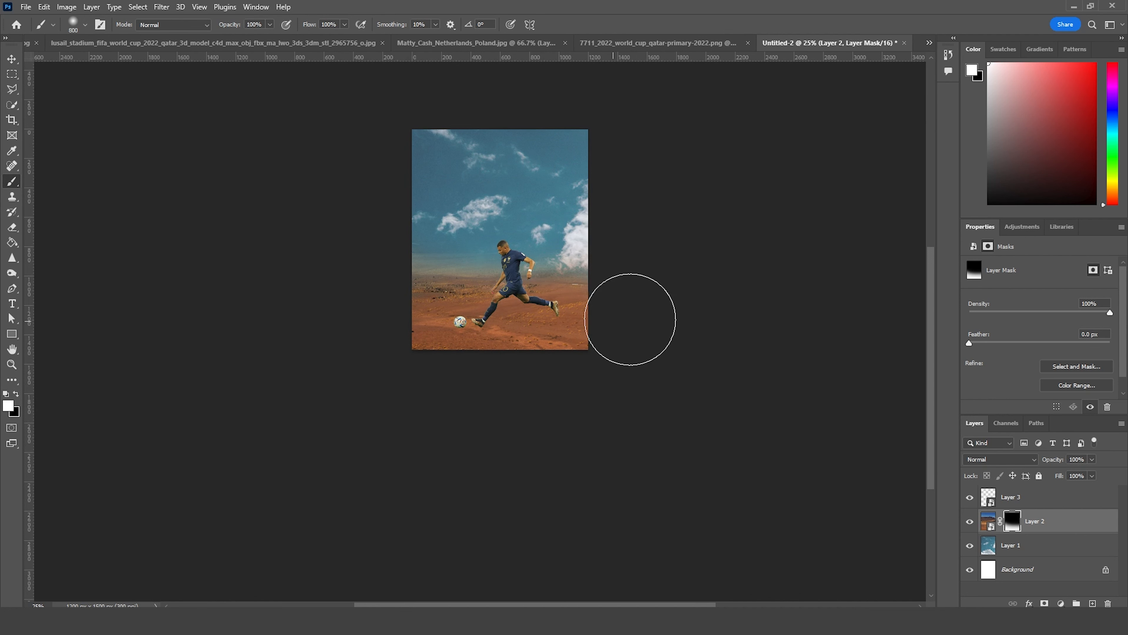
Step: Paint black on the desert mask to fade more of the horizon into the sky, and reduce the brush to 600 px
{"action": "left_click", "coordinate": [17, 394]}
{"action": "left_click_drag", "start_coordinate": [366, 267], "coordinate": [410, 237]}
{"action": "key", "text": "bracketleft"}
{"action": "key", "text": "bracketleft"}
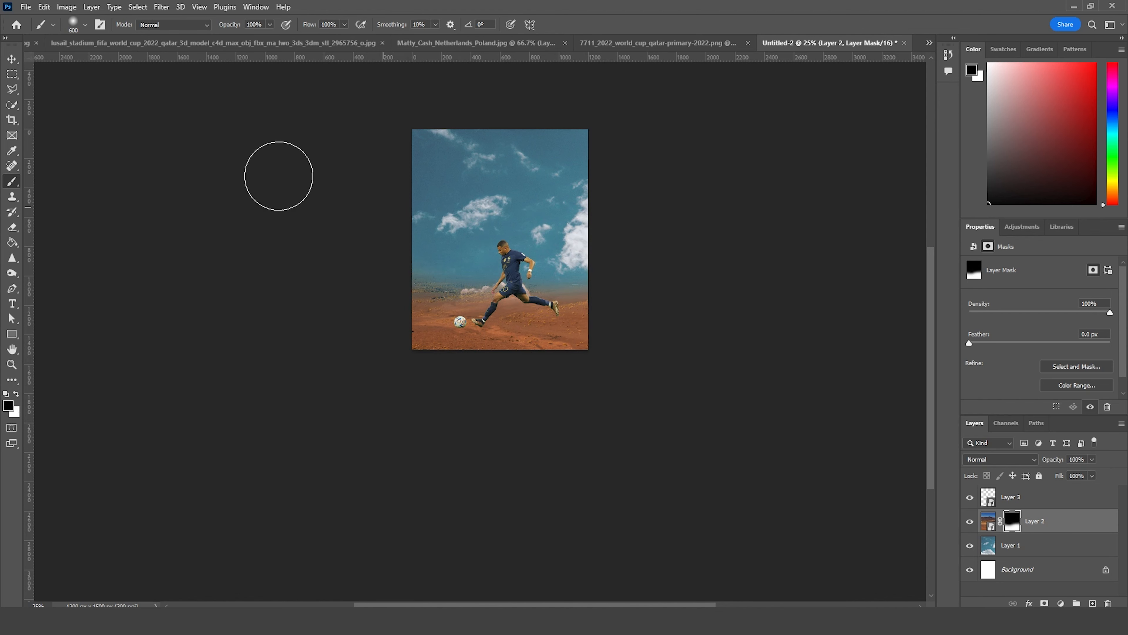
Step: Copy the golden stadium cutout into the poster, accepting the depth difference, and move its layer beneath the desert layer
{"action": "key", "text": "ctrl+plus"}
{"action": "key", "text": "ctrl+plus"}
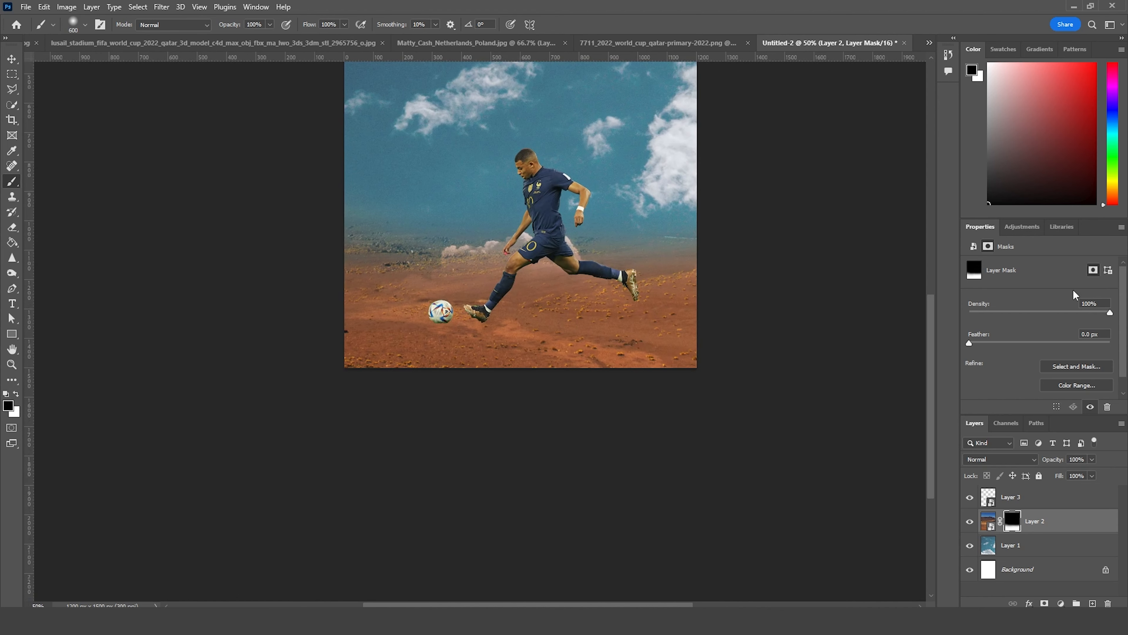
{"action": "left_click_drag", "start_coordinate": [591, 253], "coordinate": [572, 318]}
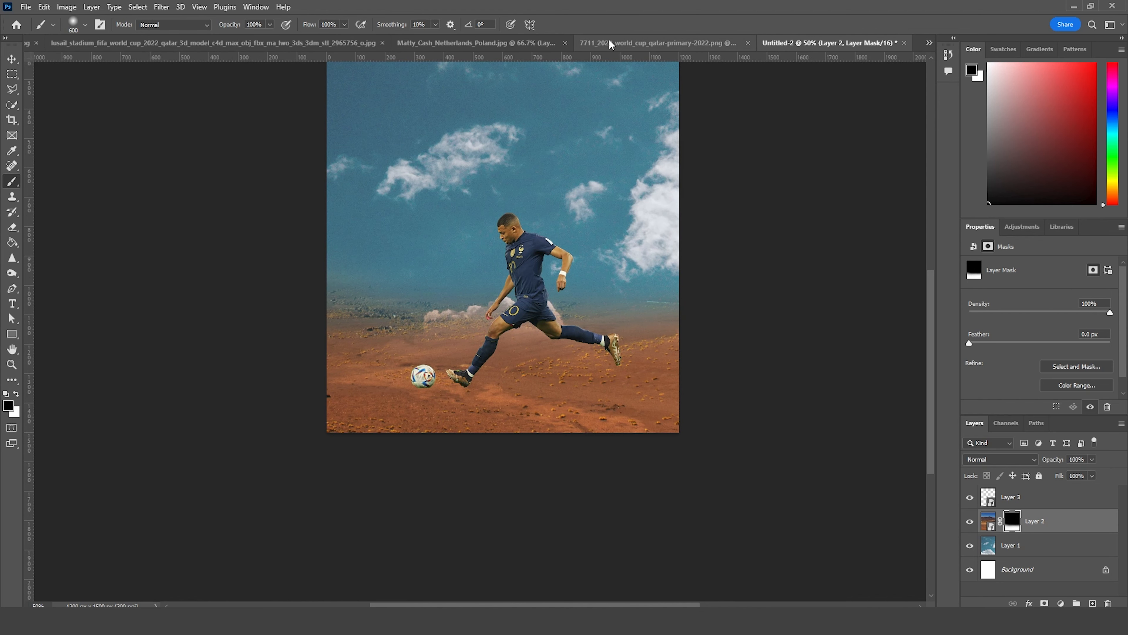
{"action": "left_click", "coordinate": [268, 42]}
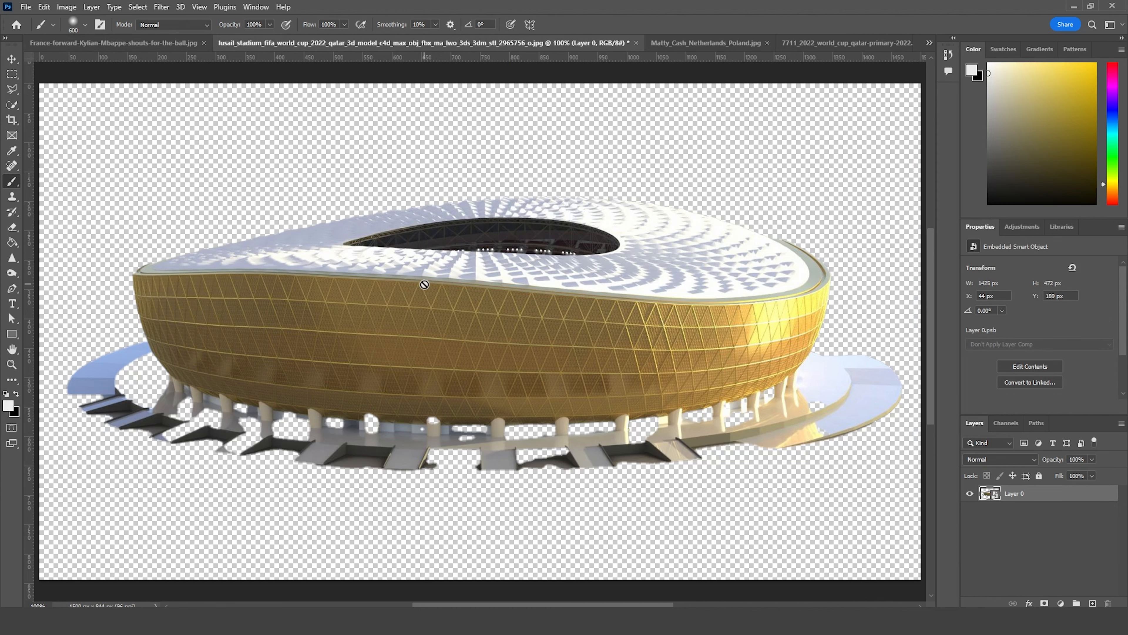
{"action": "key", "text": "v"}
{"action": "left_click_drag", "start_coordinate": [444, 40], "coordinate": [396, 424]}
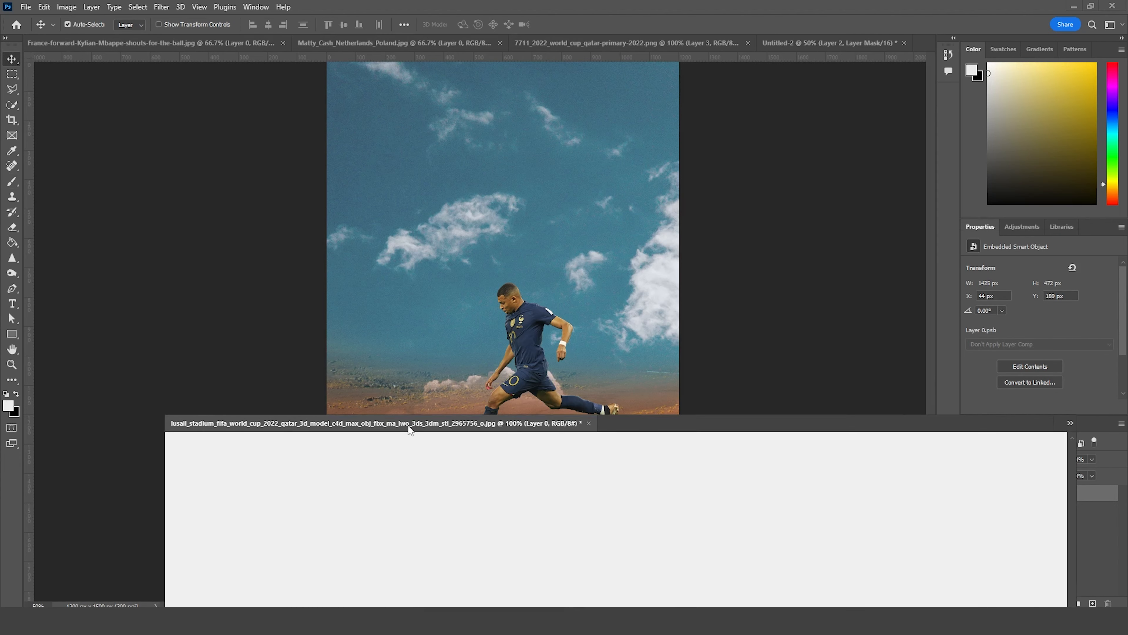
{"action": "left_click_drag", "start_coordinate": [693, 534], "coordinate": [576, 313]}
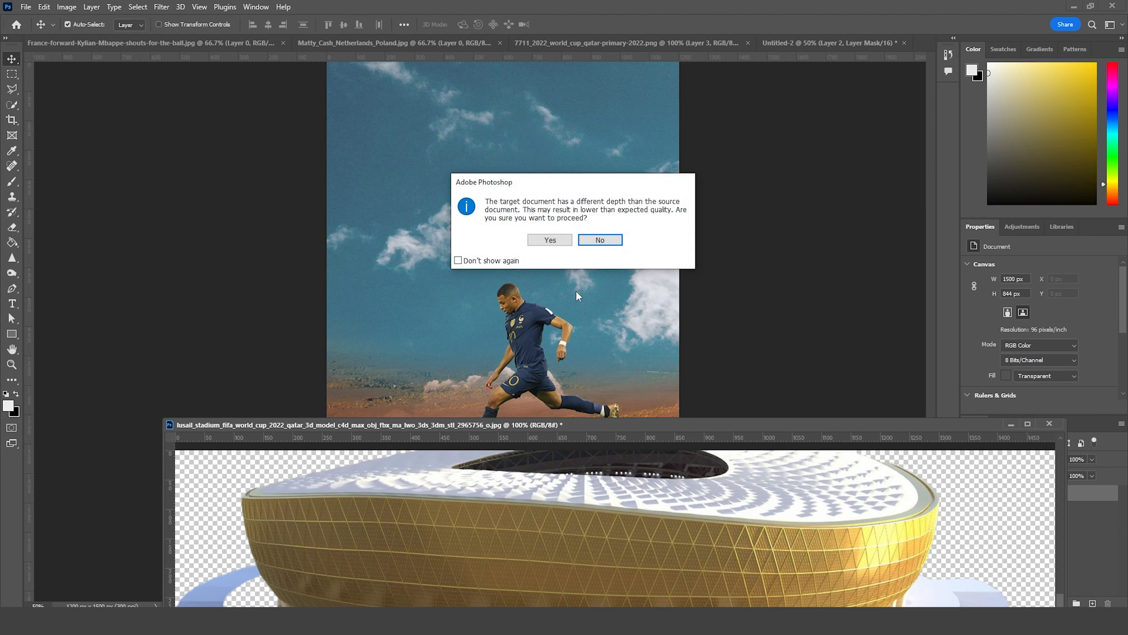
{"action": "left_click", "coordinate": [550, 240]}
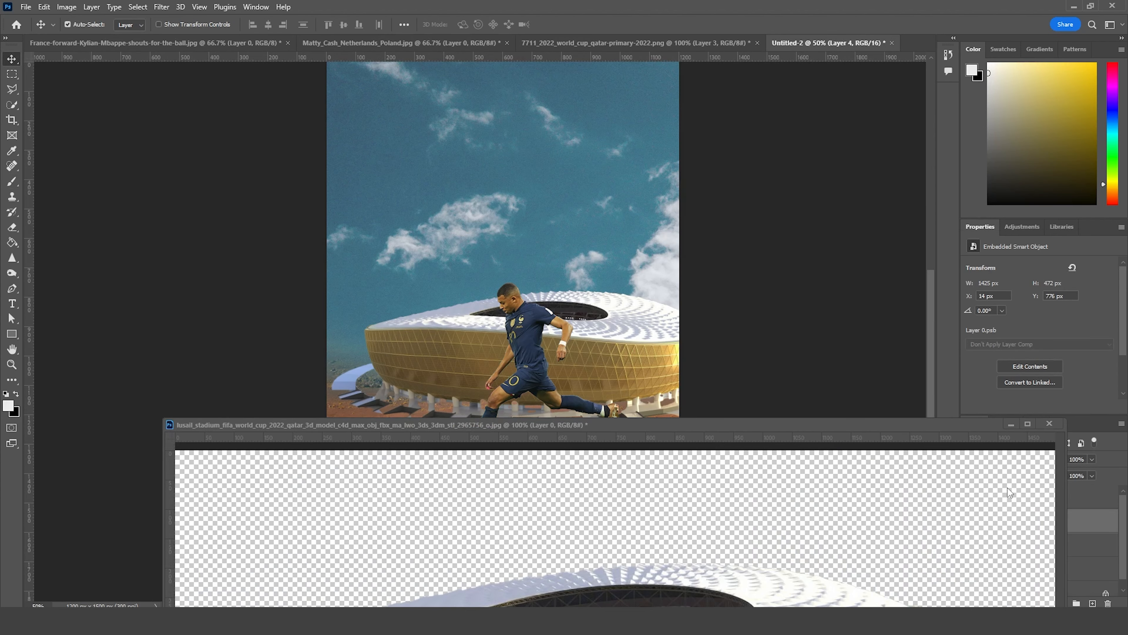
{"action": "left_click", "coordinate": [1012, 425]}
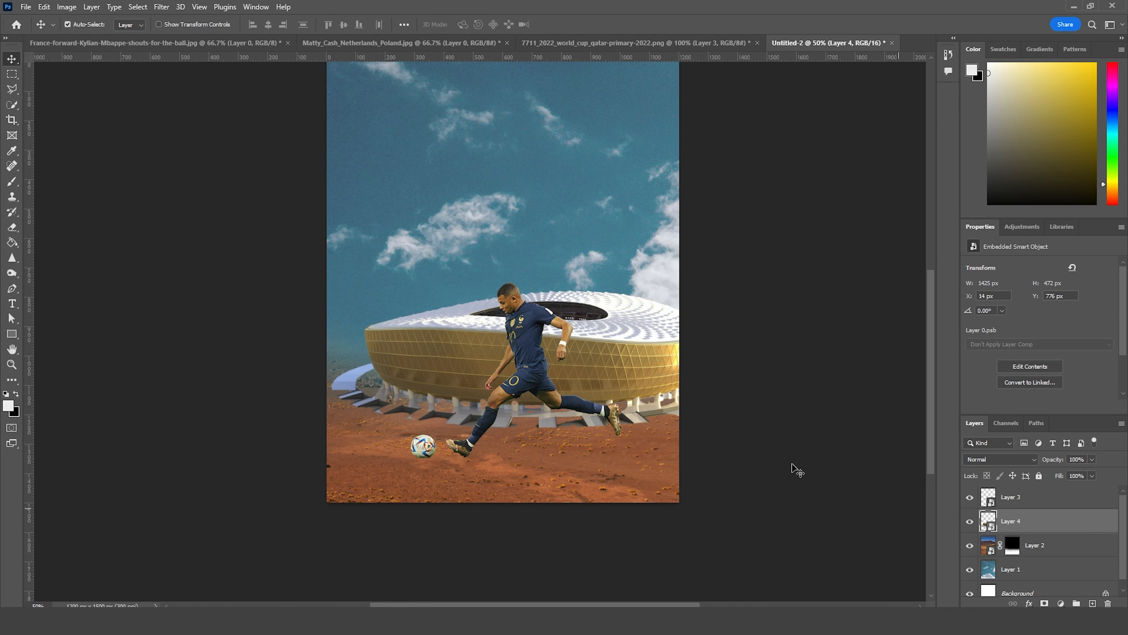
{"action": "left_click_drag", "start_coordinate": [991, 539], "coordinate": [992, 558]}
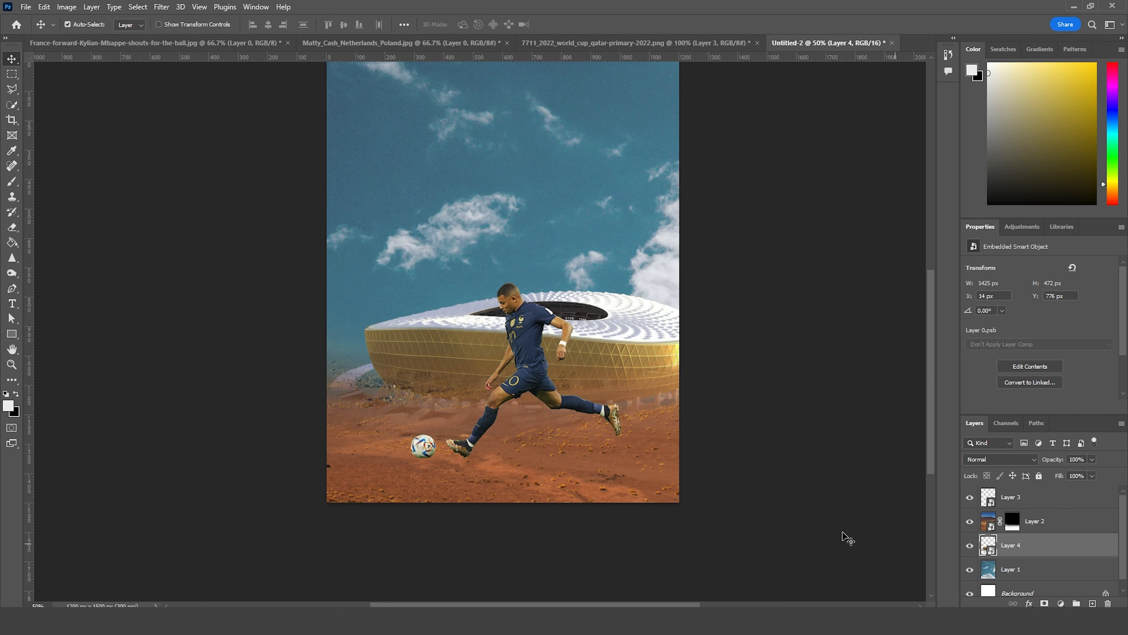
Step: Scale the stadium to roughly the canvas width, rotate it about 2° clockwise, and lower it into the faded horizon
{"action": "key", "text": "ctrl+t"}
{"action": "left_click_drag", "start_coordinate": [644, 315], "coordinate": [605, 319]}
{"action": "left_click_drag", "start_coordinate": [717, 291], "coordinate": [702, 308]}
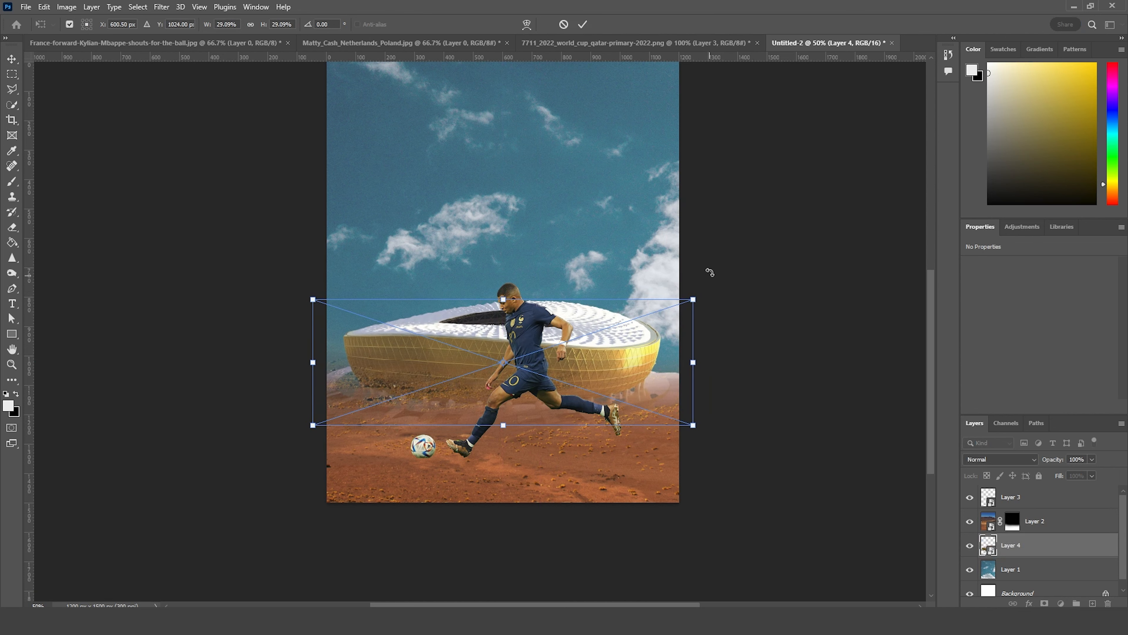
{"action": "left_click_drag", "start_coordinate": [708, 270], "coordinate": [720, 275]}
{"action": "left_click_drag", "start_coordinate": [622, 361], "coordinate": [622, 390]}
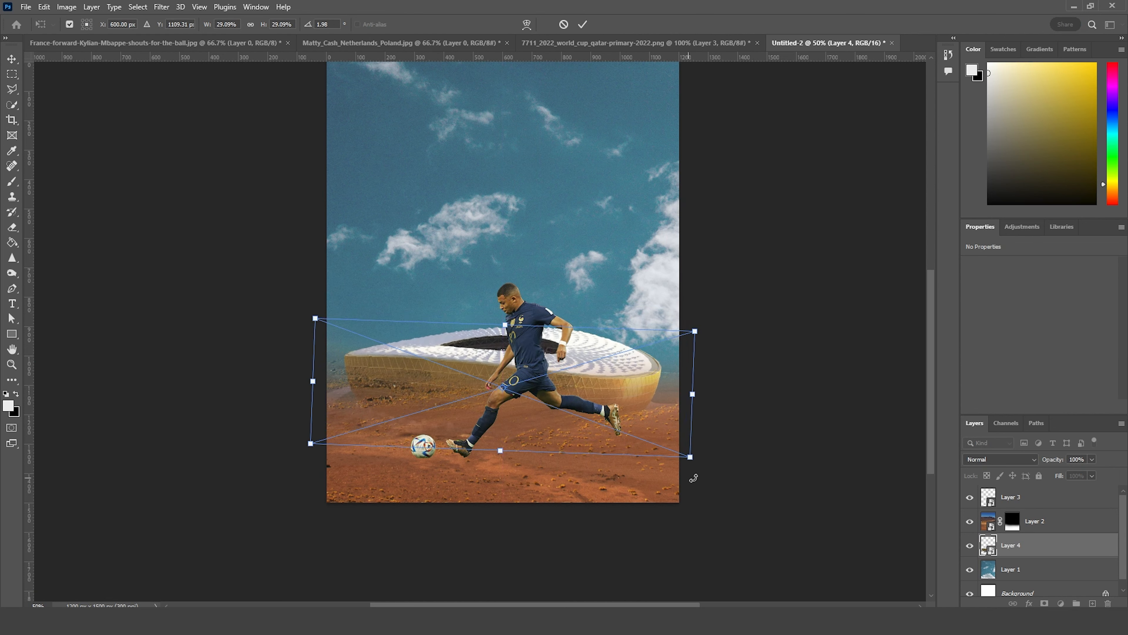
{"action": "left_click_drag", "start_coordinate": [690, 456], "coordinate": [696, 459]}
{"action": "left_click_drag", "start_coordinate": [656, 412], "coordinate": [656, 413]}
Step: Warp the stadium cutout to bend its rim downward in the middle and reshape its side and lower edges
{"action": "right_click", "coordinate": [650, 386]}
{"action": "left_click", "coordinate": [679, 280]}
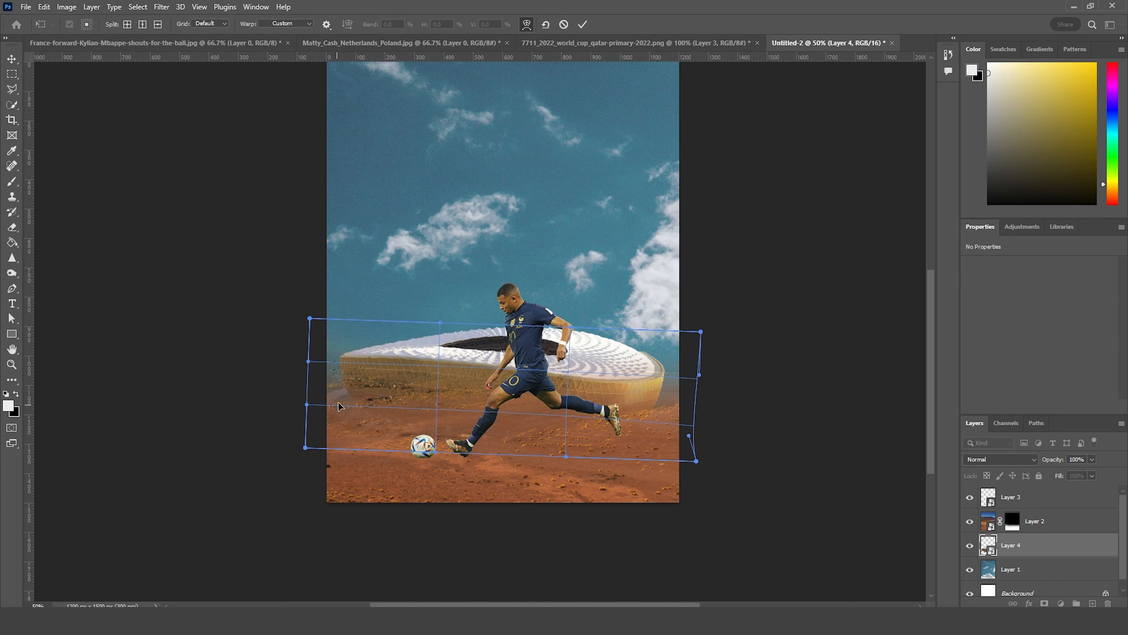
{"action": "left_click_drag", "start_coordinate": [338, 402], "coordinate": [343, 409]}
{"action": "left_click_drag", "start_coordinate": [485, 334], "coordinate": [482, 349]}
{"action": "left_click_drag", "start_coordinate": [701, 332], "coordinate": [699, 334]}
{"action": "left_click_drag", "start_coordinate": [697, 377], "coordinate": [700, 373]}
{"action": "mouse_move", "coordinate": [689, 435]}
{"action": "left_mouse_down"}
{"action": "mouse_move", "coordinate": [689, 407]}
{"action": "mouse_move", "coordinate": [688, 417]}
{"action": "left_mouse_up"}
{"action": "left_click_drag", "start_coordinate": [310, 369], "coordinate": [319, 356]}
{"action": "left_click_drag", "start_coordinate": [439, 375], "coordinate": [440, 385]}
{"action": "key", "text": "Return"}
Step: Enlarge the warped stadium to 100.61%, rotate it to 2.44°, and settle it across the desert horizon
{"action": "key", "text": "ctrl+t"}
{"action": "left_click_drag", "start_coordinate": [697, 396], "coordinate": [713, 397]}
{"action": "left_click_drag", "start_coordinate": [661, 362], "coordinate": [664, 353]}
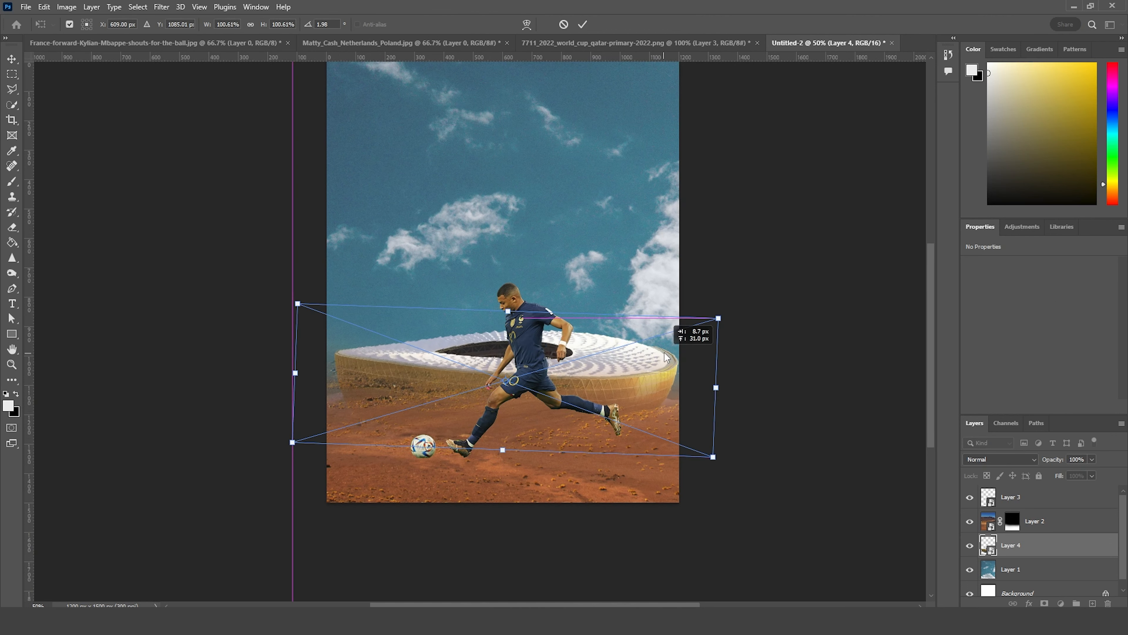
{"action": "key", "text": "Return"}
Step: Add an empty layer directly above the stadium and choose the a13 brush for painting fog
{"action": "key", "text": "b"}
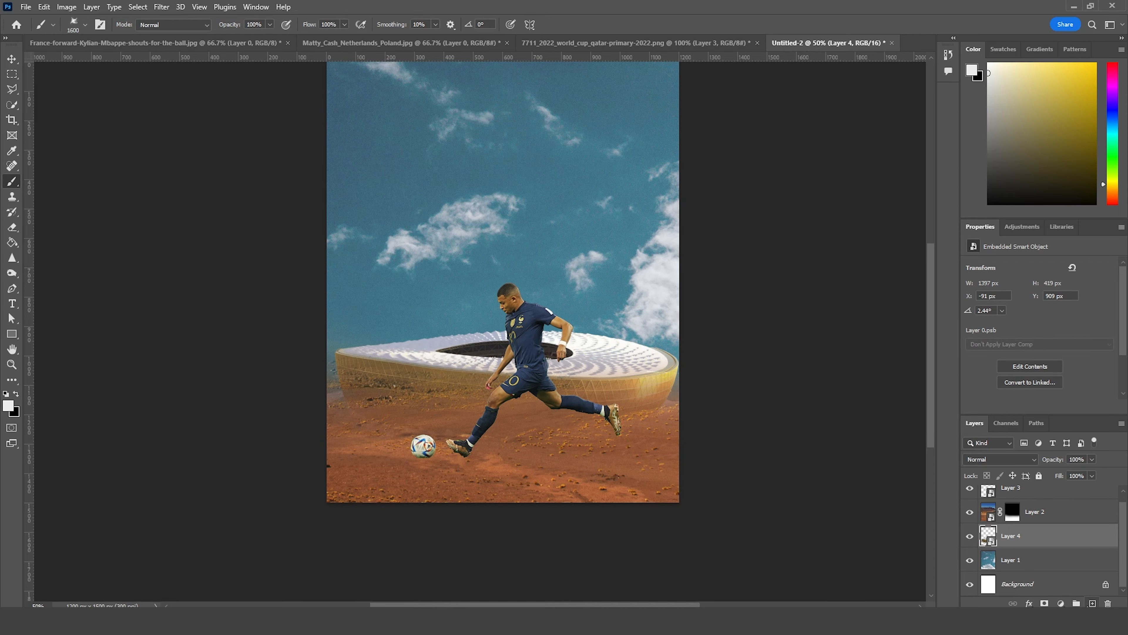
{"action": "left_click", "coordinate": [1093, 603]}
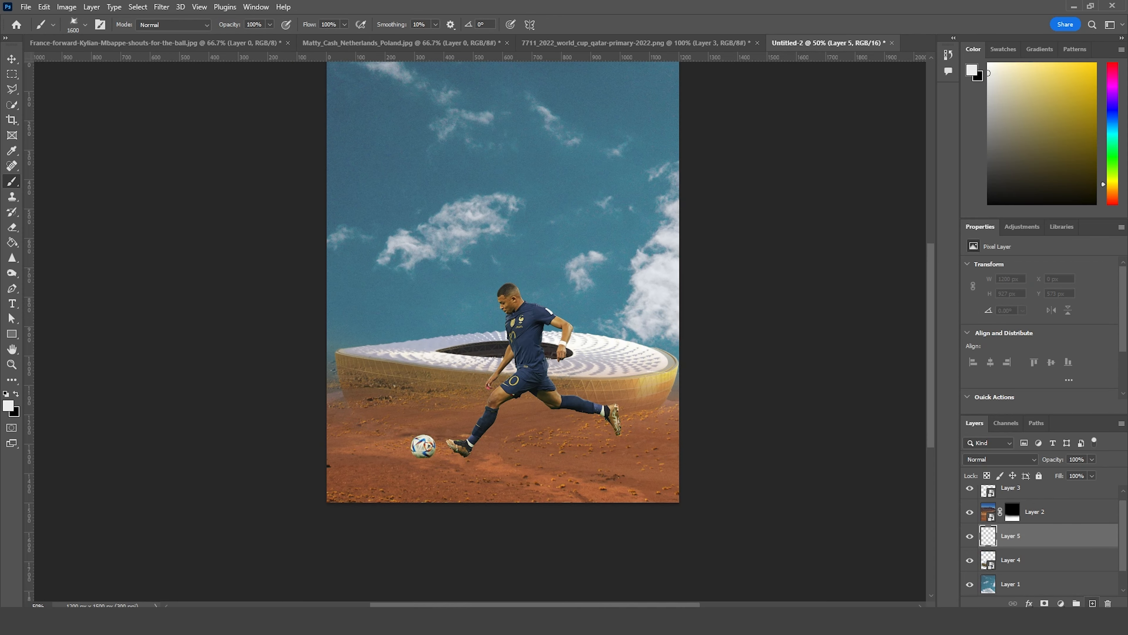
{"action": "left_click", "coordinate": [80, 27]}
{"action": "scroll", "coordinate": [111, 267], "scroll_direction": "down", "scroll_amount": 3}
{"action": "left_click", "coordinate": [88, 292]}
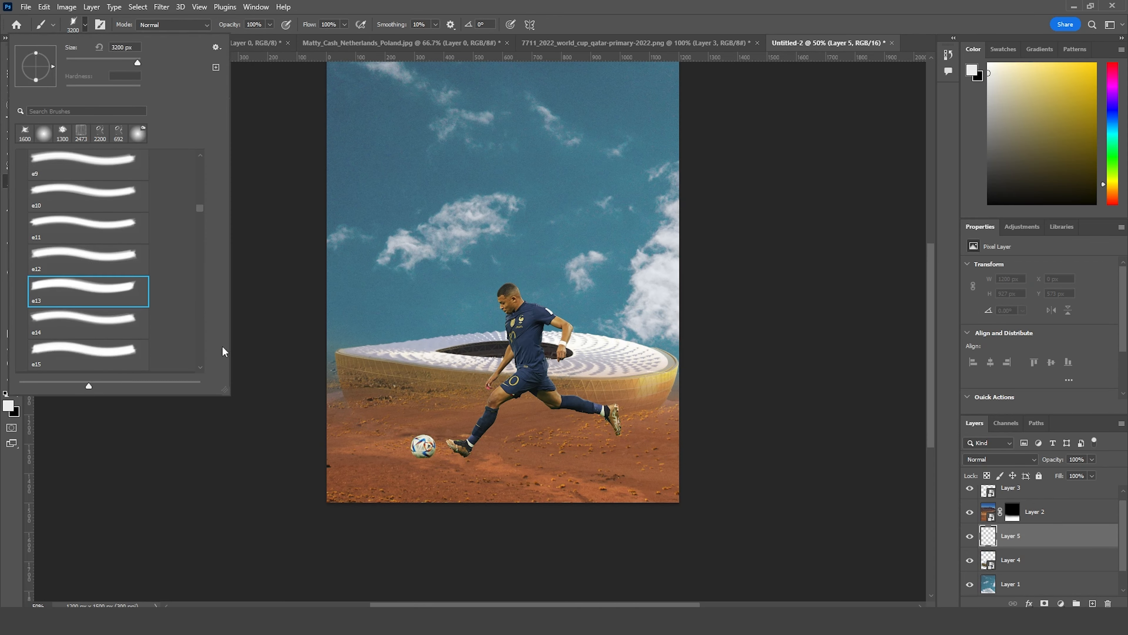
{"action": "key", "text": "Escape"}
Step: Paint white fog along the stadium's base with the brush at up to 1000 px, and switch to the desert mask with black
{"action": "left_click", "coordinate": [8, 405]}
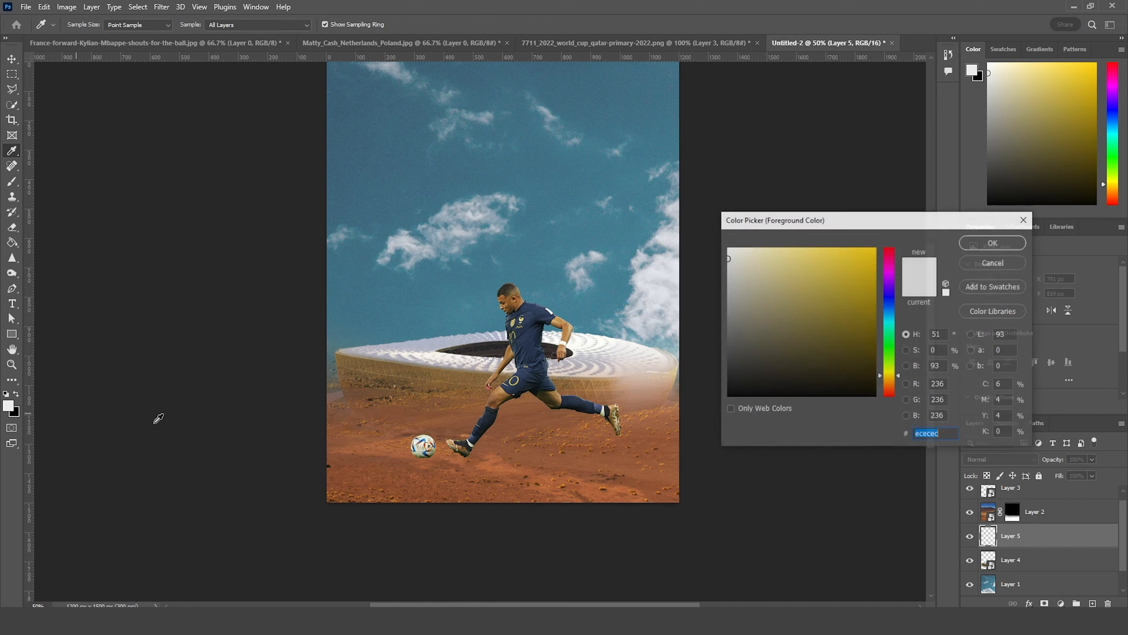
{"action": "left_click", "coordinate": [1015, 245]}
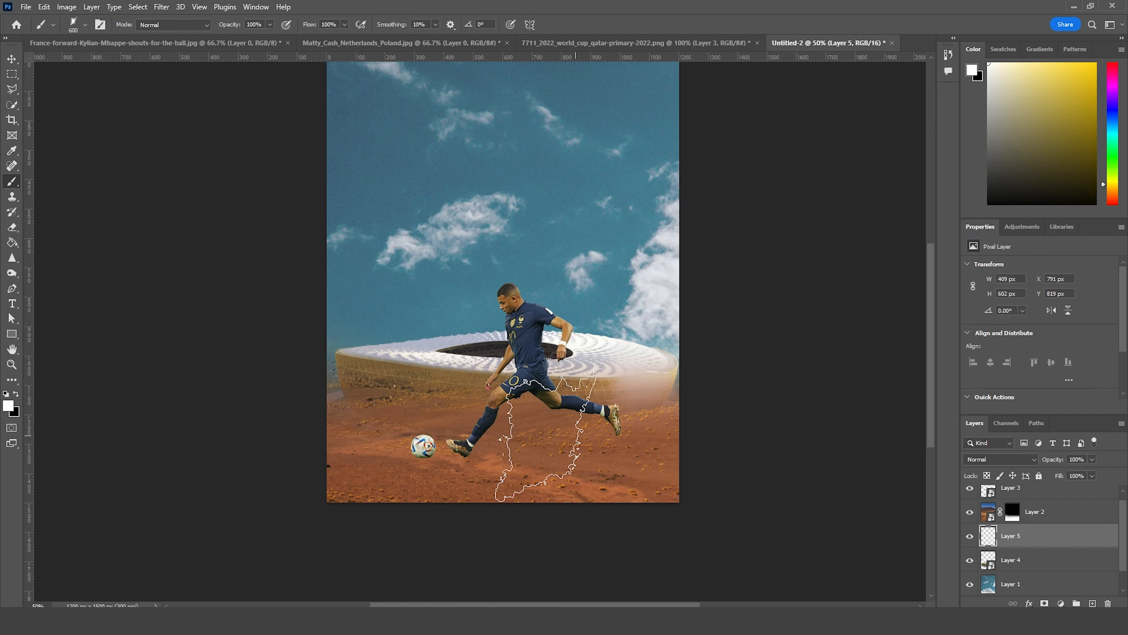
{"action": "left_click", "coordinate": [403, 456]}
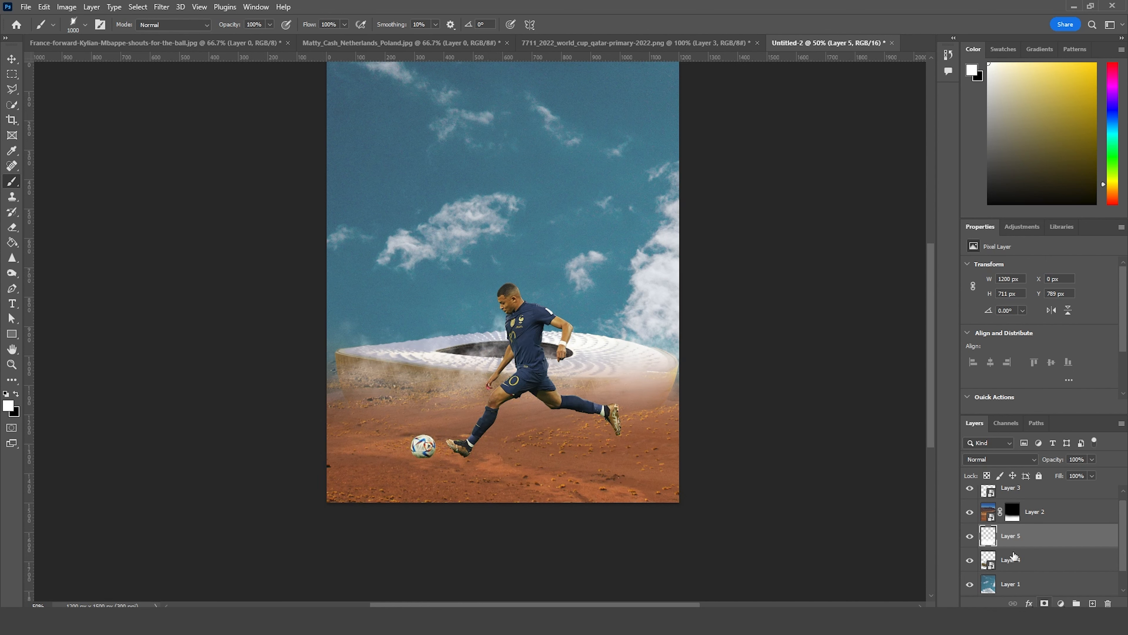
{"action": "left_click", "coordinate": [1017, 518]}
{"action": "key", "text": "x"}
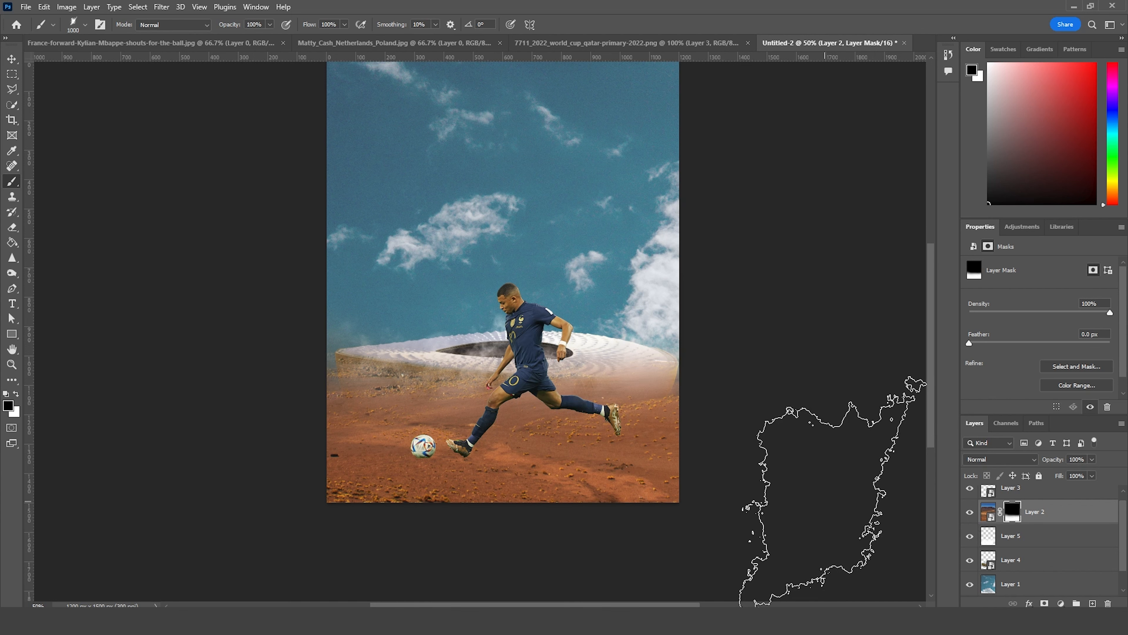
Step: Raise the stadium about 147 px so its golden wall stands above the fog
{"action": "left_click", "coordinate": [994, 565]}
{"action": "key", "text": "ctrl+t"}
{"action": "left_click_drag", "start_coordinate": [567, 342], "coordinate": [567, 312]}
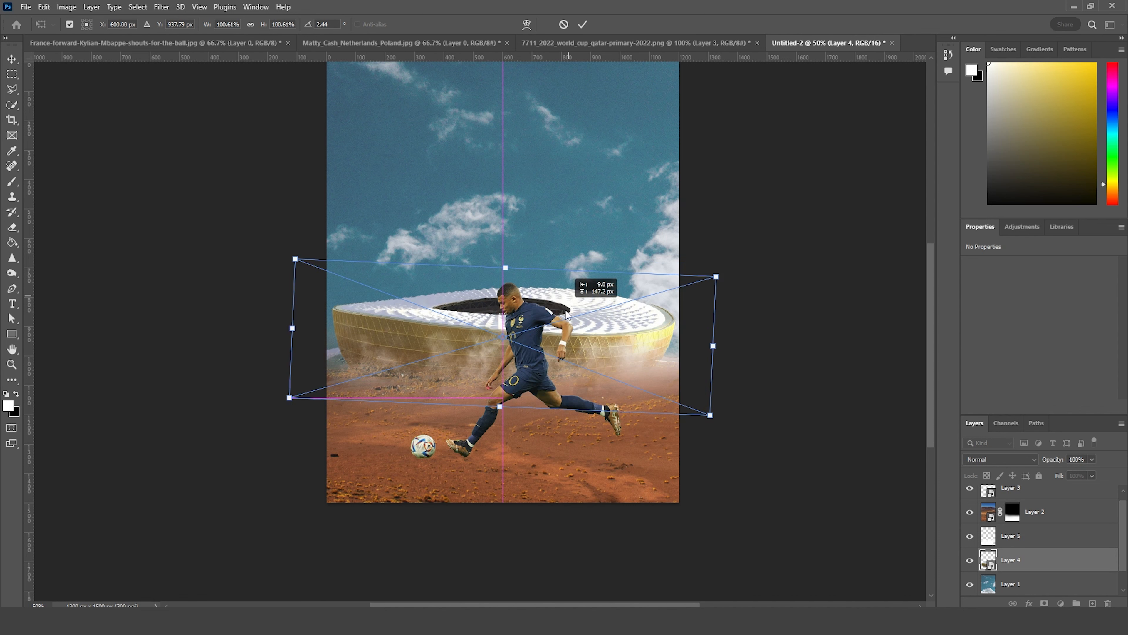
{"action": "left_click_drag", "start_coordinate": [566, 314], "coordinate": [567, 314]}
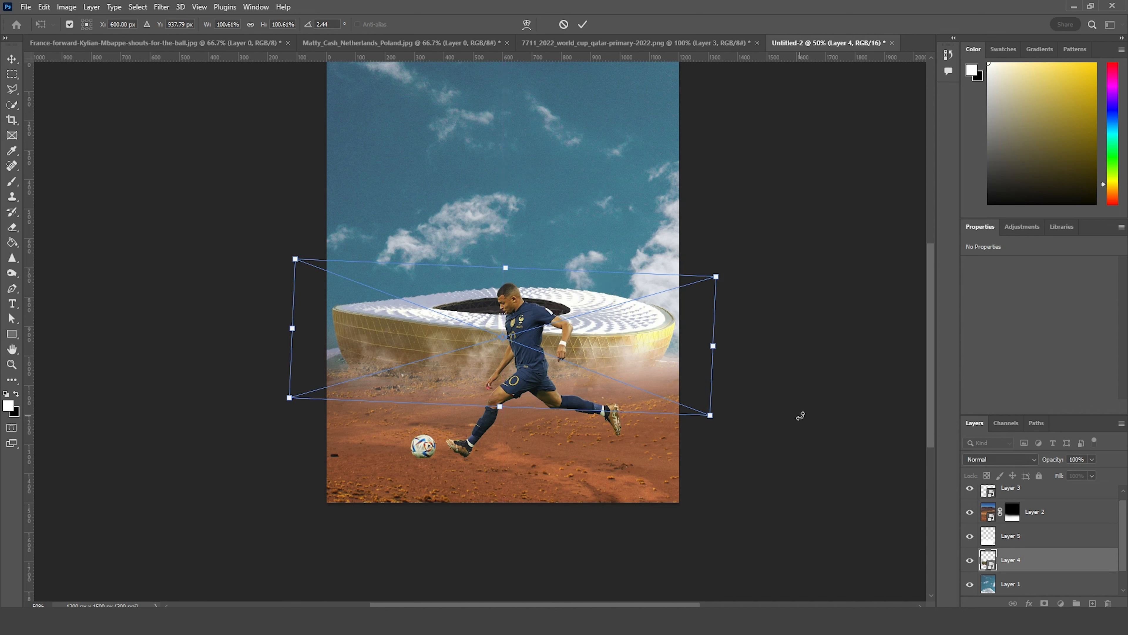
{"action": "key", "text": "Return"}
{"action": "key", "text": "b"}
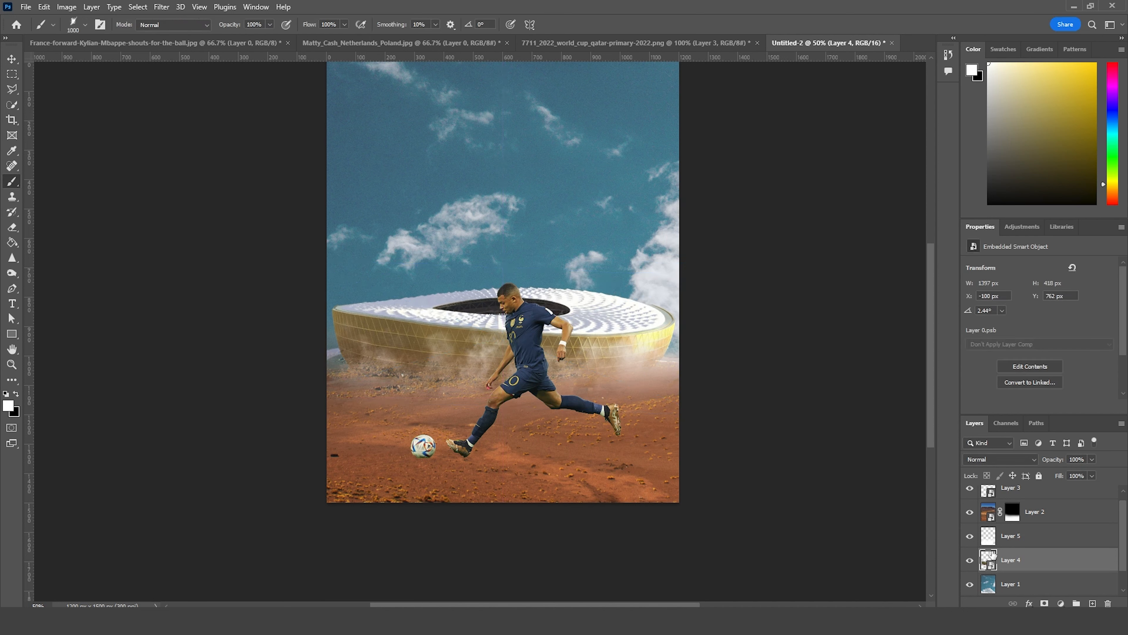
Step: Select the desert, fog and stadium layers together and shift them slightly down the canvas
{"action": "left_click", "coordinate": [992, 517]}
{"action": "key", "text": "ctrl+t"}
{"action": "left_click_drag", "start_coordinate": [590, 354], "coordinate": [591, 364]}
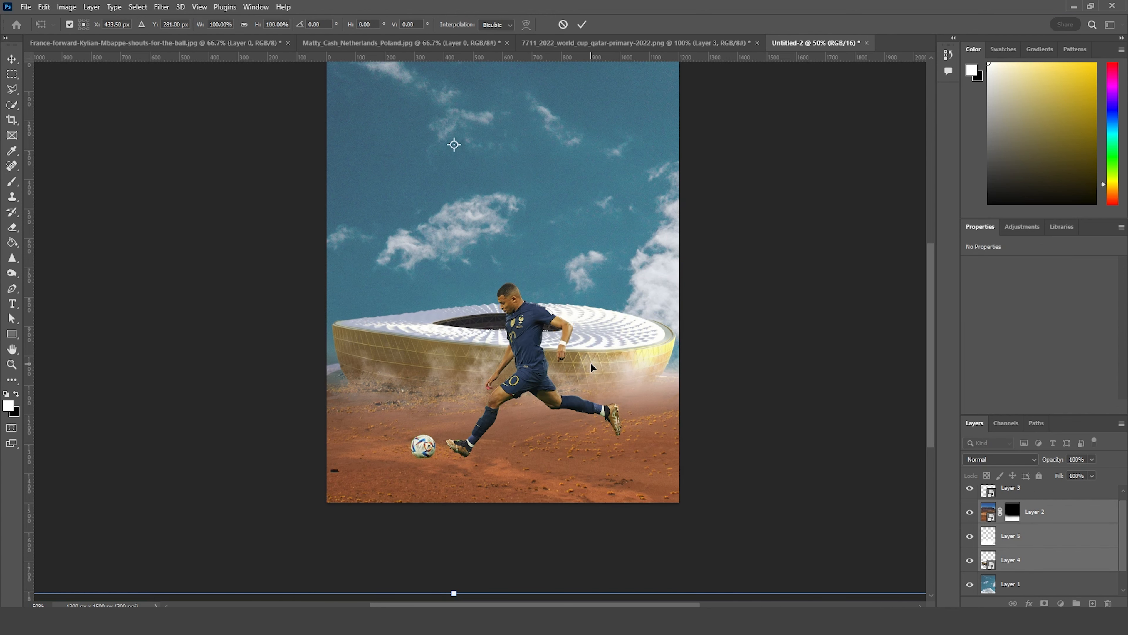
{"action": "key", "text": "Return"}
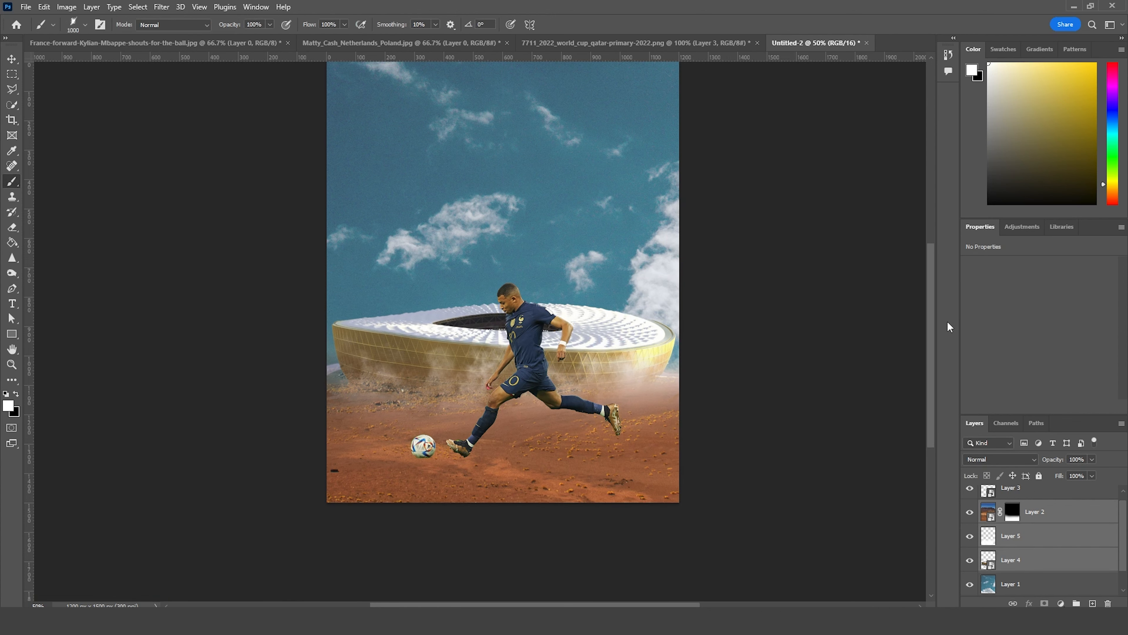
Step: Level the stadium to a -0.25° rotation and lower the kicking footballer onto the foreground ground
{"action": "key", "text": "ctrl+minus"}
{"action": "key", "text": "ctrl+plus"}
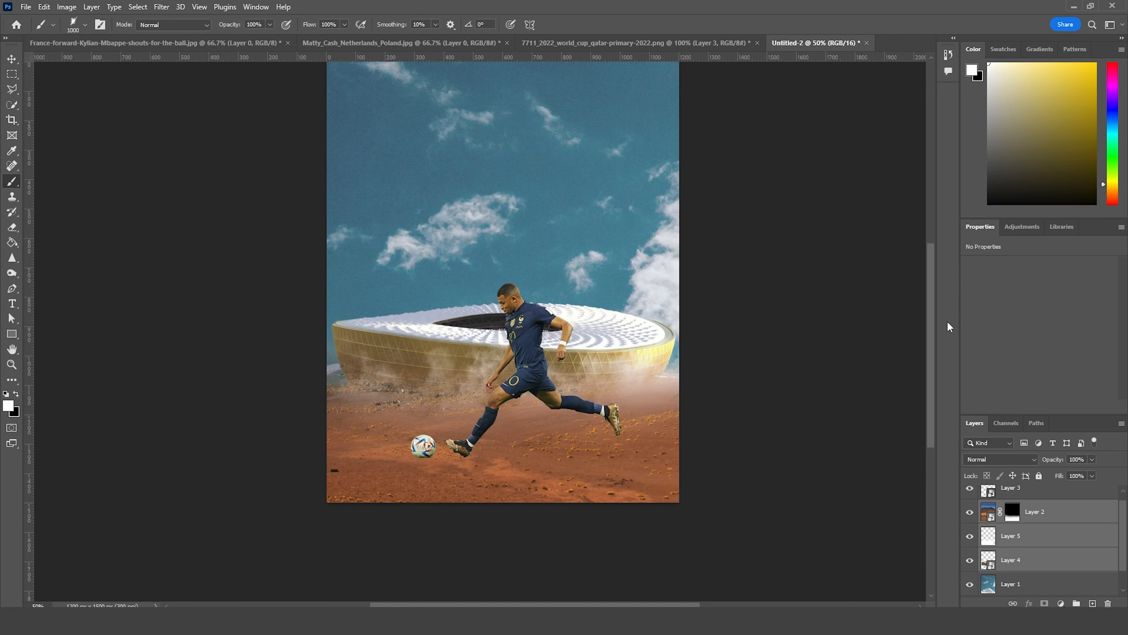
{"action": "key", "text": "ctrl+t"}
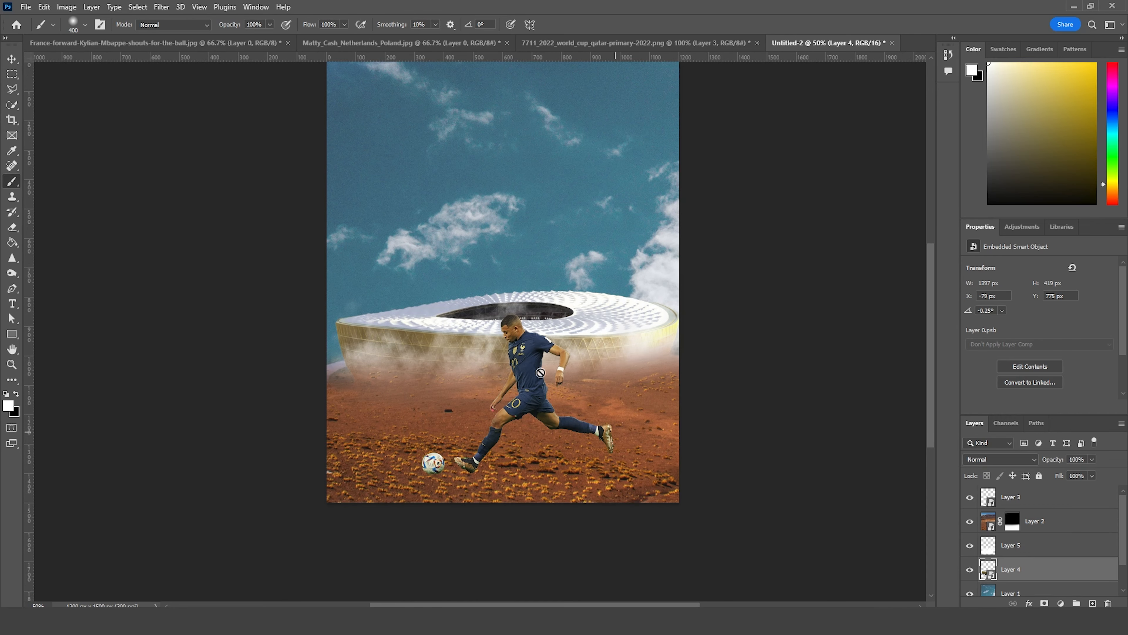
Step: Copy the shouting France forward cutout into the poster and place its layer beneath the stadium layer
{"action": "left_click", "coordinate": [11, 58]}
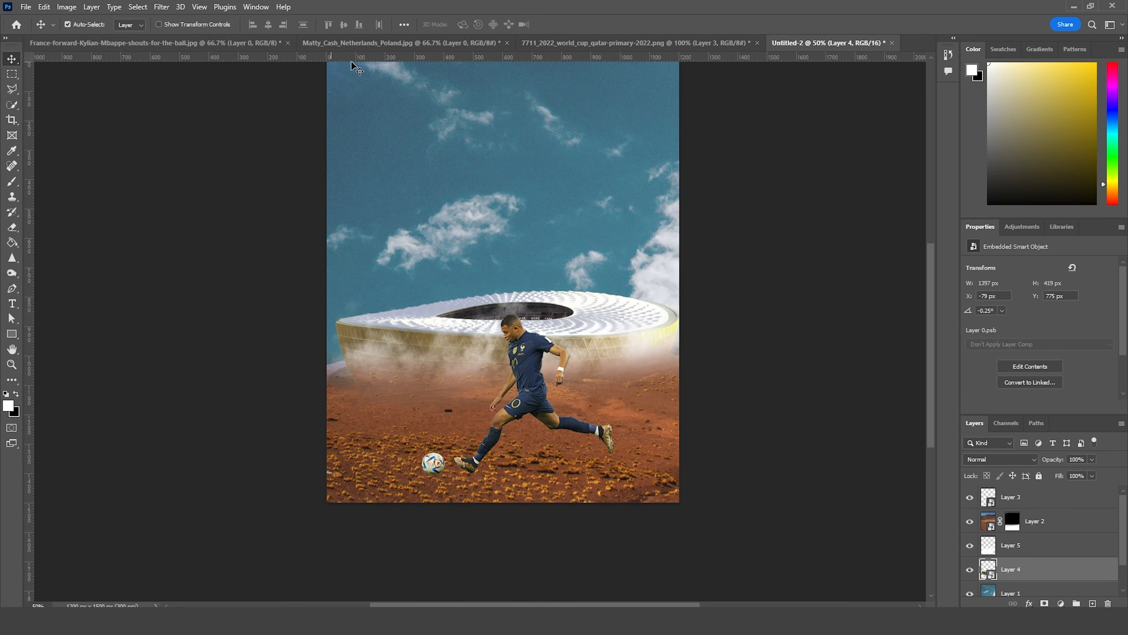
{"action": "left_click", "coordinate": [108, 42]}
{"action": "left_click_drag", "start_coordinate": [540, 217], "coordinate": [853, 45]}
{"action": "left_click_drag", "start_coordinate": [535, 320], "coordinate": [538, 319]}
{"action": "left_click", "coordinate": [610, 240]}
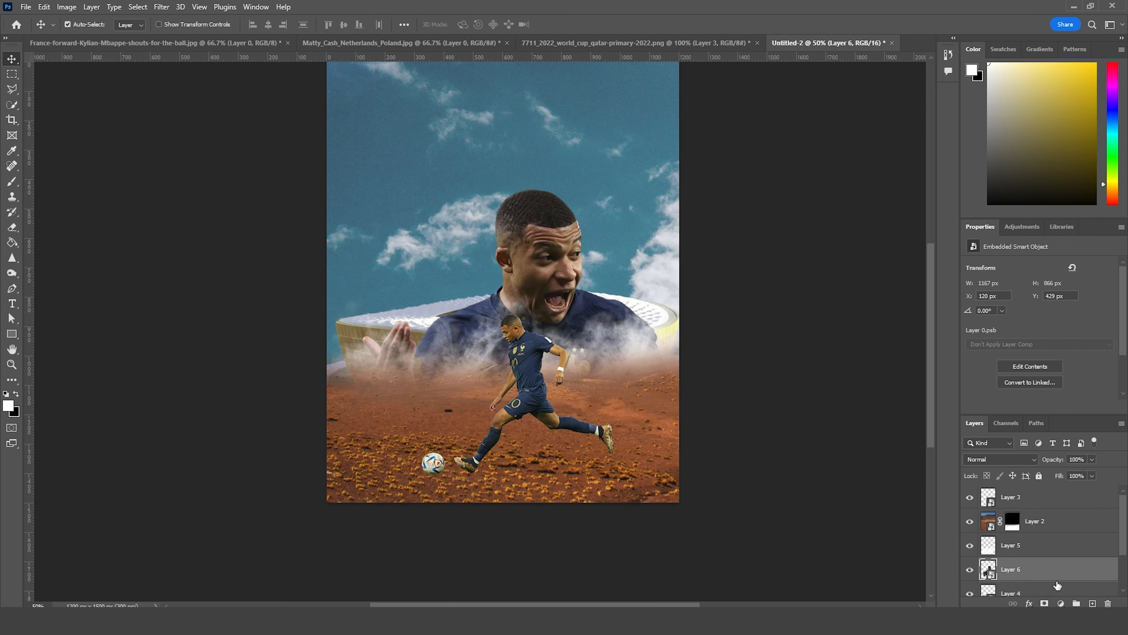
{"action": "scroll", "coordinate": [1022, 563], "scroll_direction": "down", "scroll_amount": 2}
{"action": "left_click_drag", "start_coordinate": [990, 525], "coordinate": [990, 556]}
Step: Enlarge the France forward to about 117.7% and position him rising behind the stadium, filling most of the sky
{"action": "key", "text": "ctrl+t"}
{"action": "left_click_drag", "start_coordinate": [590, 321], "coordinate": [569, 273]}
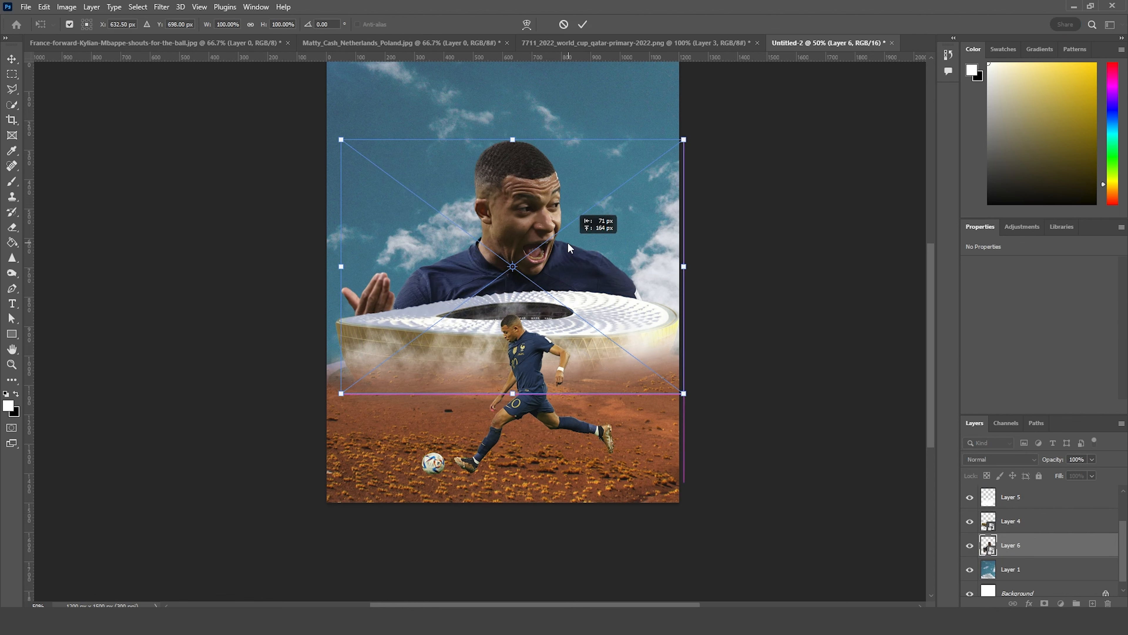
{"action": "left_click_drag", "start_coordinate": [684, 394], "coordinate": [729, 428]}
{"action": "left_click_drag", "start_coordinate": [657, 280], "coordinate": [631, 229]}
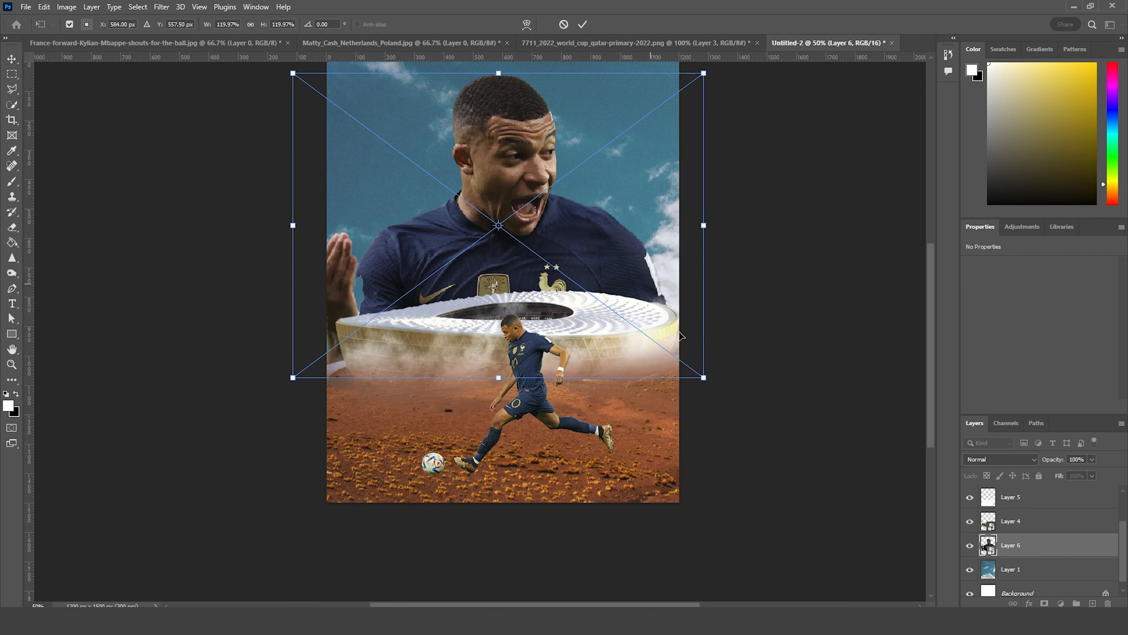
{"action": "mouse_move", "coordinate": [704, 377]}
{"action": "left_mouse_down"}
{"action": "mouse_move", "coordinate": [715, 383]}
{"action": "mouse_move", "coordinate": [700, 375]}
{"action": "left_mouse_up"}
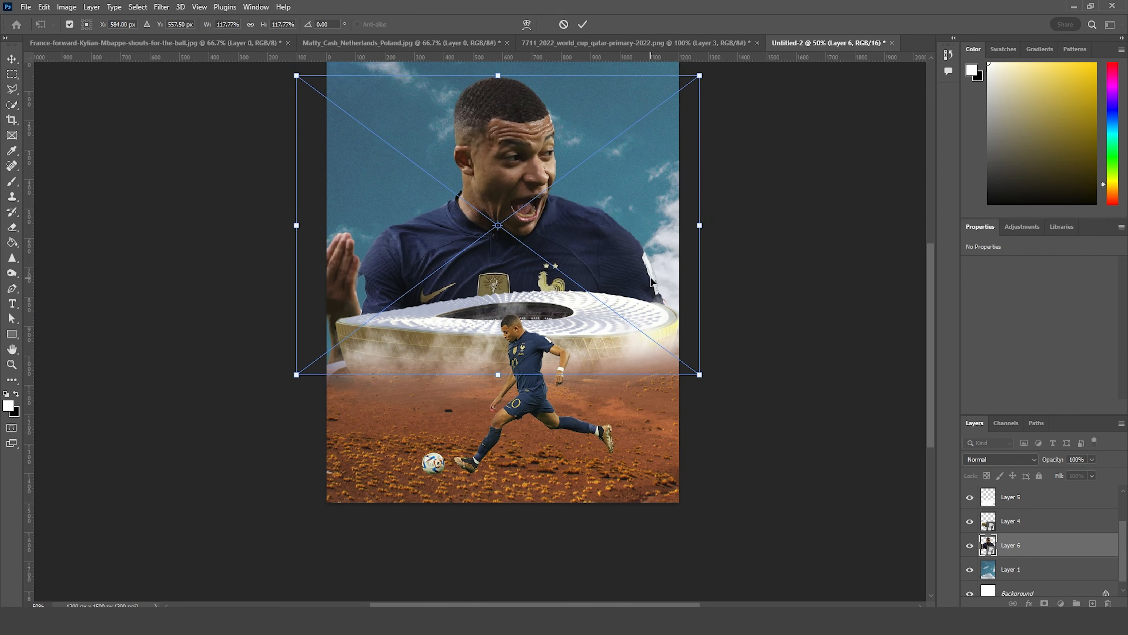
{"action": "key", "text": "ctrl+plus"}
{"action": "left_click_drag", "start_coordinate": [566, 178], "coordinate": [640, 299]}
{"action": "key", "text": "Return"}
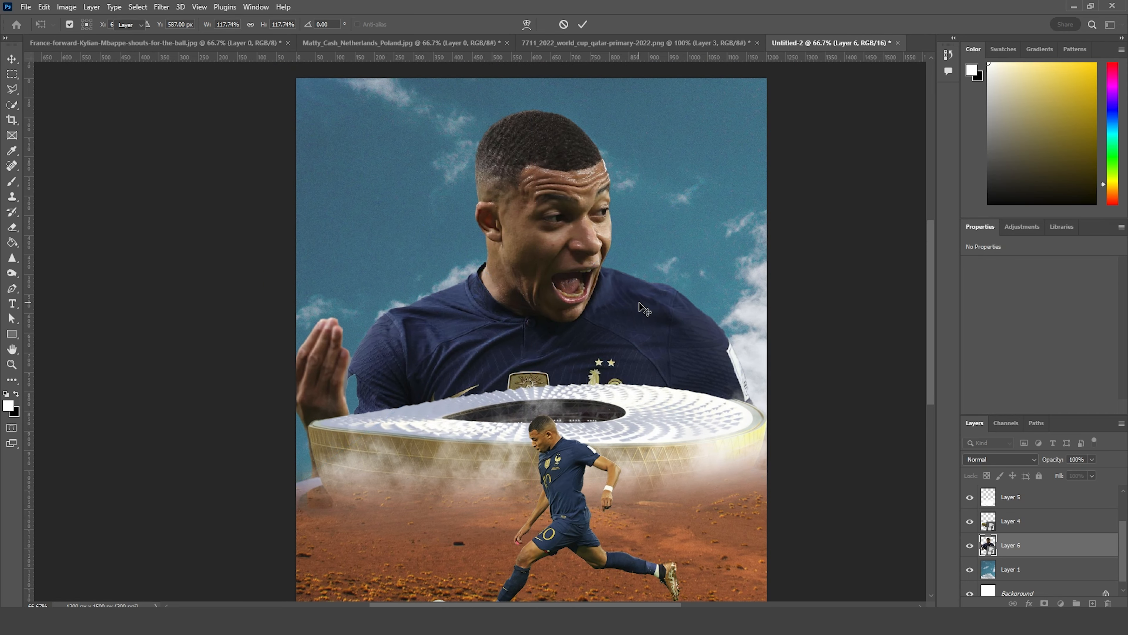
Step: Copy the shouting Poland player's cutout into the poster, in front of the France forward and behind the stadium
{"action": "left_click", "coordinate": [420, 40]}
{"action": "left_click_drag", "start_coordinate": [529, 198], "coordinate": [556, 370]}
{"action": "left_click", "coordinate": [568, 240]}
{"action": "left_click_drag", "start_coordinate": [548, 320], "coordinate": [585, 279]}
Step: Scale the Poland player to 17.56%, rotate him 2.38°, and place him left of the France forward
{"action": "key", "text": "ctrl+t"}
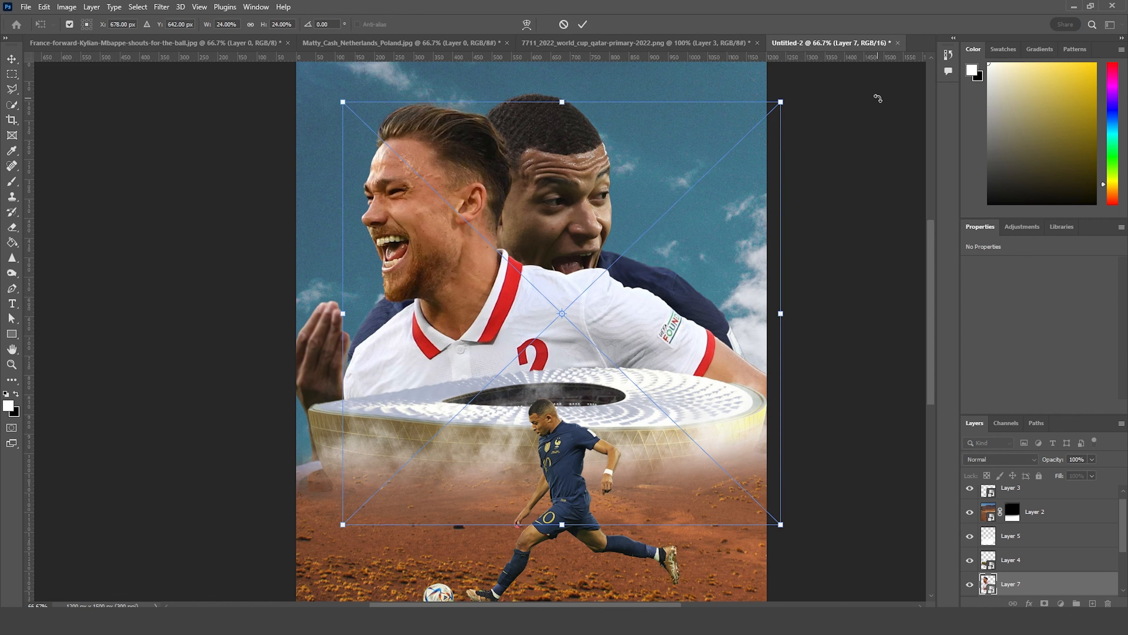
{"action": "left_click_drag", "start_coordinate": [781, 103], "coordinate": [737, 167]}
{"action": "key", "text": "ctrl+z"}
{"action": "left_click_drag", "start_coordinate": [781, 102], "coordinate": [743, 173]}
{"action": "left_click_drag", "start_coordinate": [600, 341], "coordinate": [521, 352]}
{"action": "left_click_drag", "start_coordinate": [668, 141], "coordinate": [679, 152]}
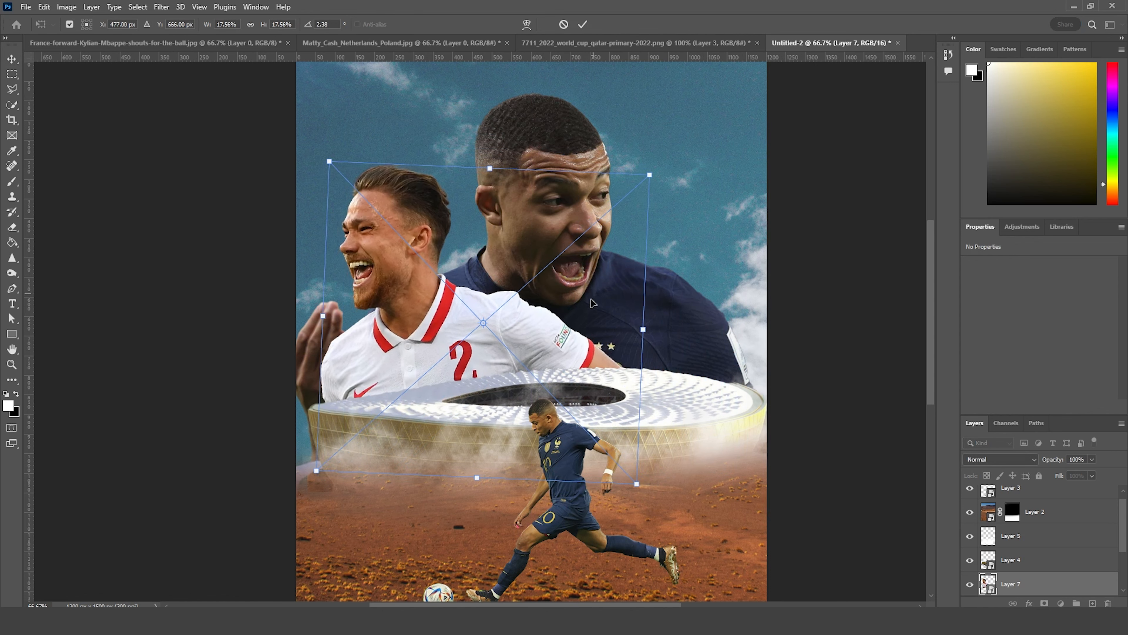
{"action": "left_click_drag", "start_coordinate": [604, 308], "coordinate": [620, 309]}
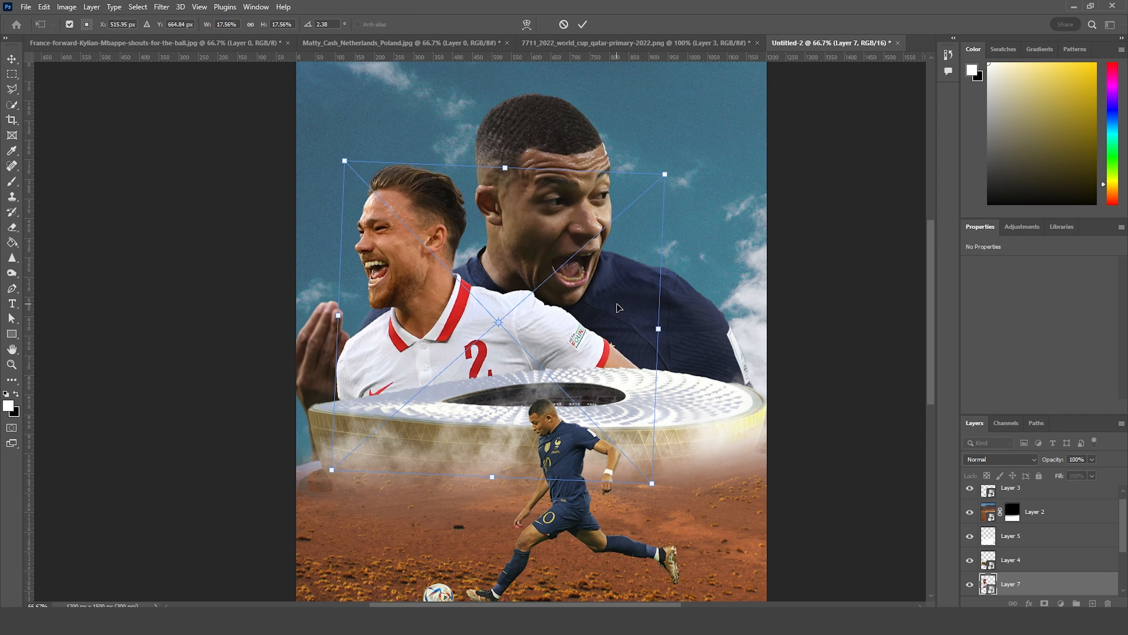
{"action": "key", "text": "Return"}
Step: Scale the France forward to 93.06%, rotate him 1.20°, and move him up and right behind the Poland player
{"action": "left_click", "coordinate": [990, 491]}
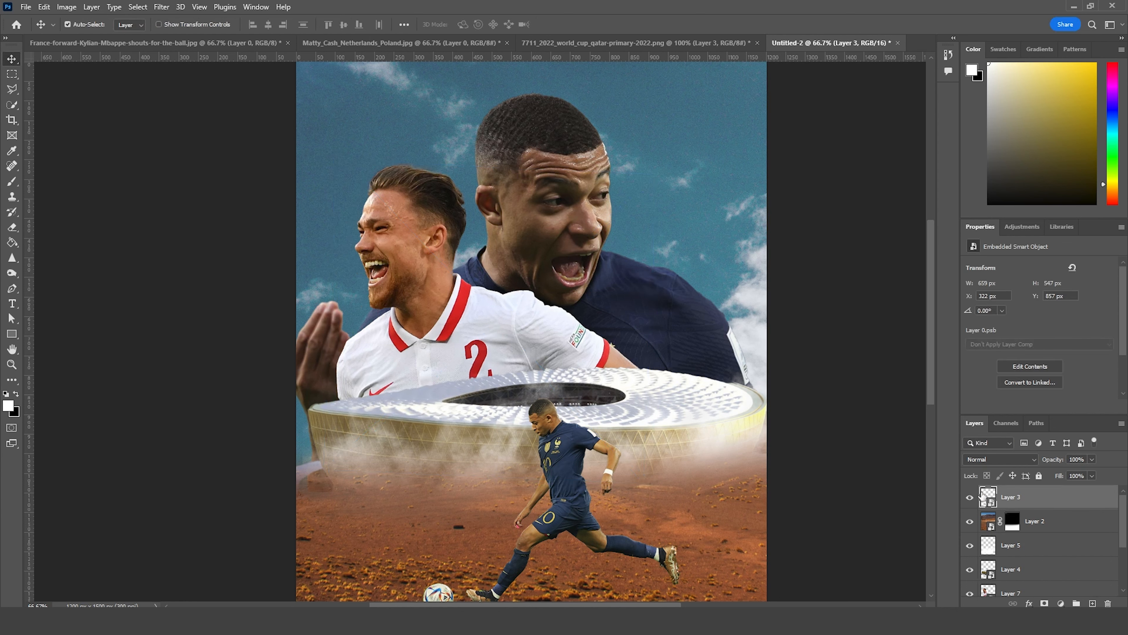
{"action": "left_click", "coordinate": [645, 305]}
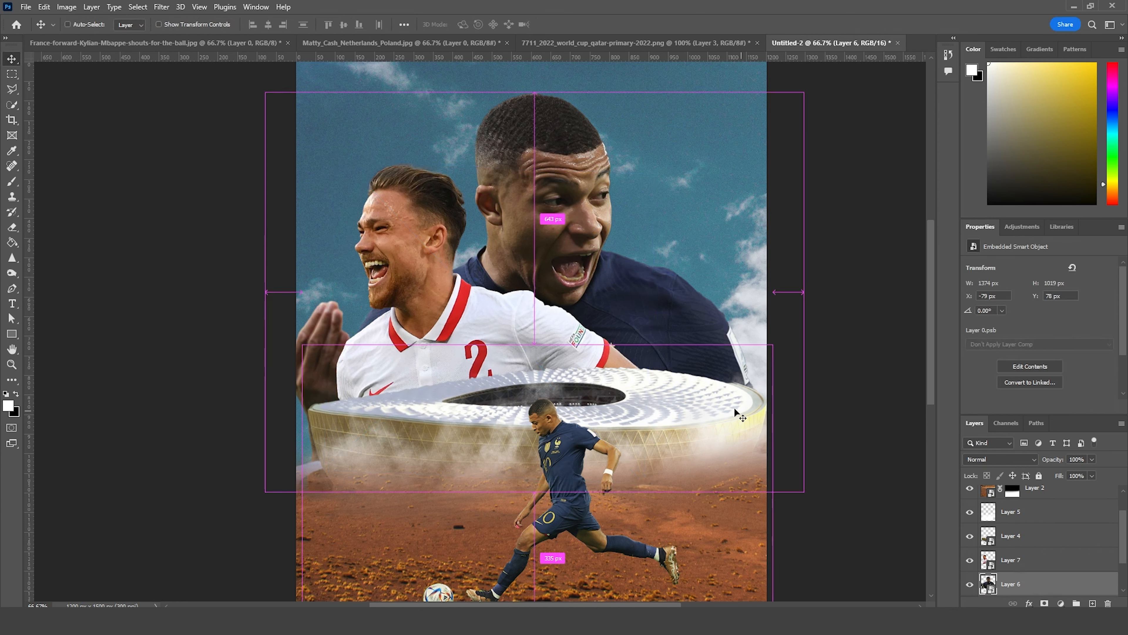
{"action": "key", "text": "ctrl+t"}
{"action": "left_click_drag", "start_coordinate": [693, 322], "coordinate": [741, 312]}
{"action": "left_click_drag", "start_coordinate": [853, 82], "coordinate": [786, 127]}
{"action": "left_click_drag", "start_coordinate": [693, 293], "coordinate": [616, 234]}
{"action": "left_click_drag", "start_coordinate": [744, 83], "coordinate": [745, 89]}
{"action": "left_click_drag", "start_coordinate": [675, 245], "coordinate": [707, 255]}
{"action": "left_click_drag", "start_coordinate": [757, 100], "coordinate": [766, 90]}
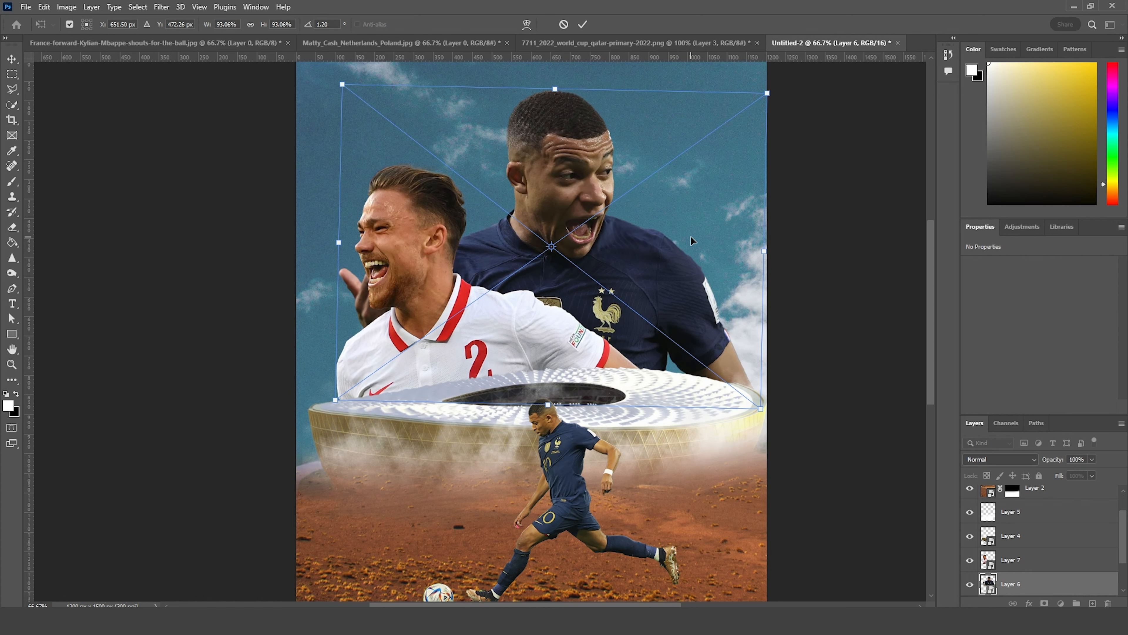
{"action": "key", "text": "Return"}
Step: Nudge the Poland player closer to the canvas's left edge and fine-tune his placement beside the France forward
{"action": "left_click", "coordinate": [446, 340]}
{"action": "key", "text": "ctrl+t"}
{"action": "left_click_drag", "start_coordinate": [446, 340], "coordinate": [426, 326]}
{"action": "mouse_move", "coordinate": [660, 142]}
{"action": "left_mouse_down"}
{"action": "mouse_move", "coordinate": [660, 154]}
{"action": "mouse_move", "coordinate": [654, 146]}
{"action": "left_mouse_up"}
{"action": "left_click_drag", "start_coordinate": [604, 281], "coordinate": [567, 340]}
{"action": "key", "text": "Return"}
Step: Select the fog, stadium and both large player layers and move them down the canvas together
{"action": "key", "text": "ctrl+minus"}
{"action": "key", "text": "ctrl+minus"}
{"action": "left_click", "coordinate": [1017, 514]}
{"action": "left_click", "coordinate": [1013, 558], "text": "shift"}
{"action": "left_click", "coordinate": [1012, 583], "text": "shift"}
{"action": "key", "text": "ctrl+t"}
{"action": "key", "text": "Return"}
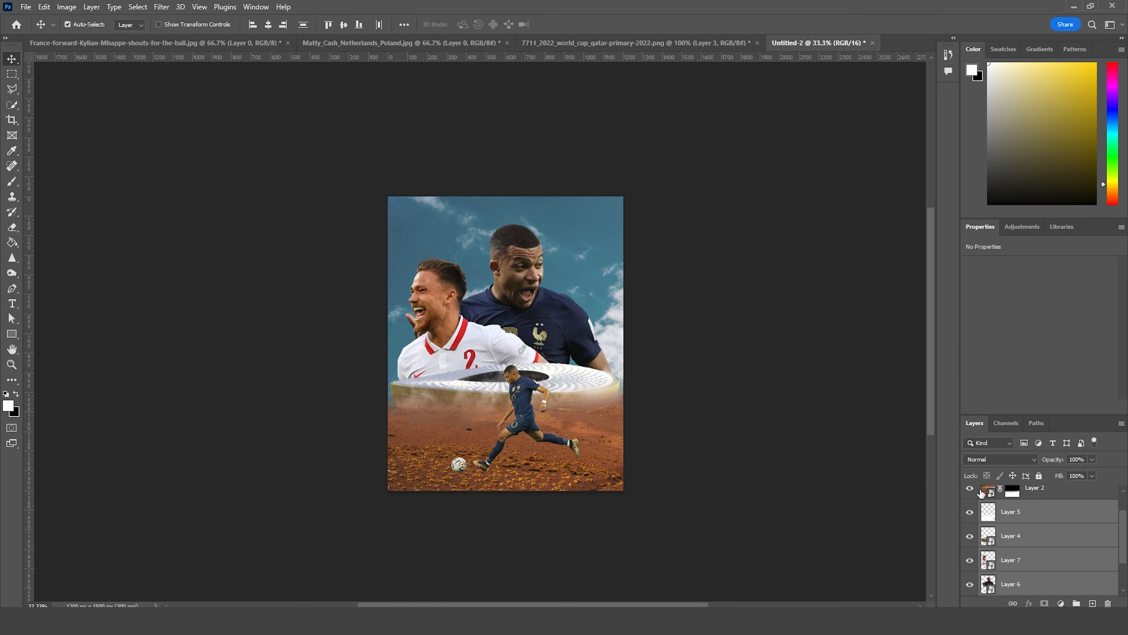
Step: Shift the desert ground down to uncover more of the stadium's wall and fog
{"action": "left_click", "coordinate": [980, 493]}
{"action": "scroll", "coordinate": [1013, 539], "scroll_direction": "up", "scroll_amount": 1}
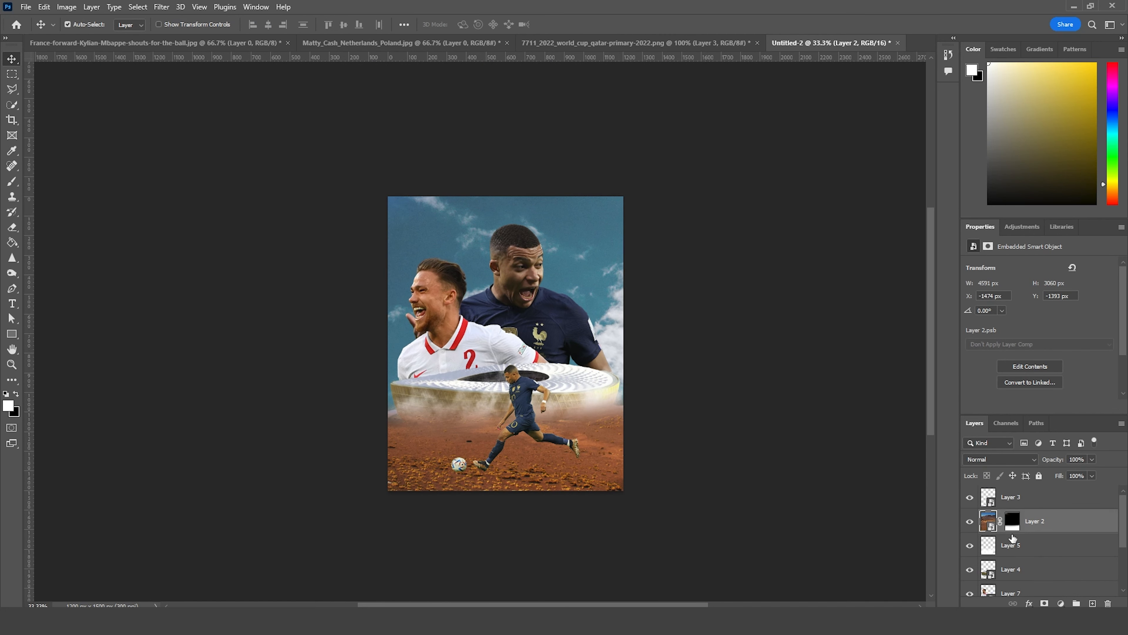
{"action": "key", "text": "ctrl+plus"}
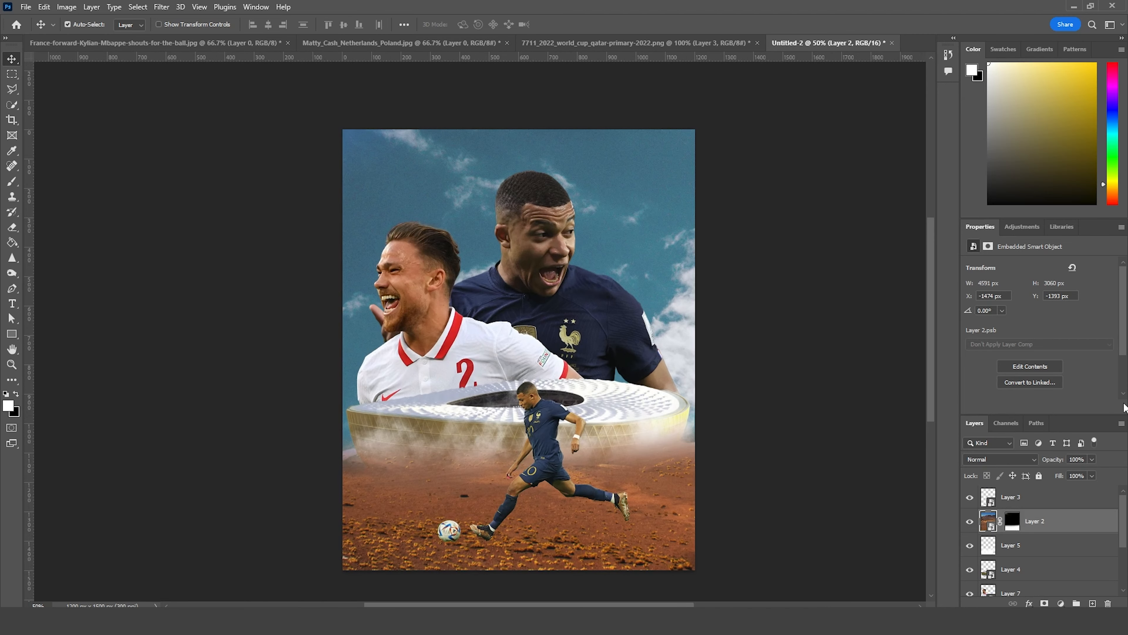
Step: Open the France forward in the Camera Raw Filter, set highlights to -81 and shadows to +53, and raise clarity and texture
{"action": "left_click", "coordinate": [554, 264]}
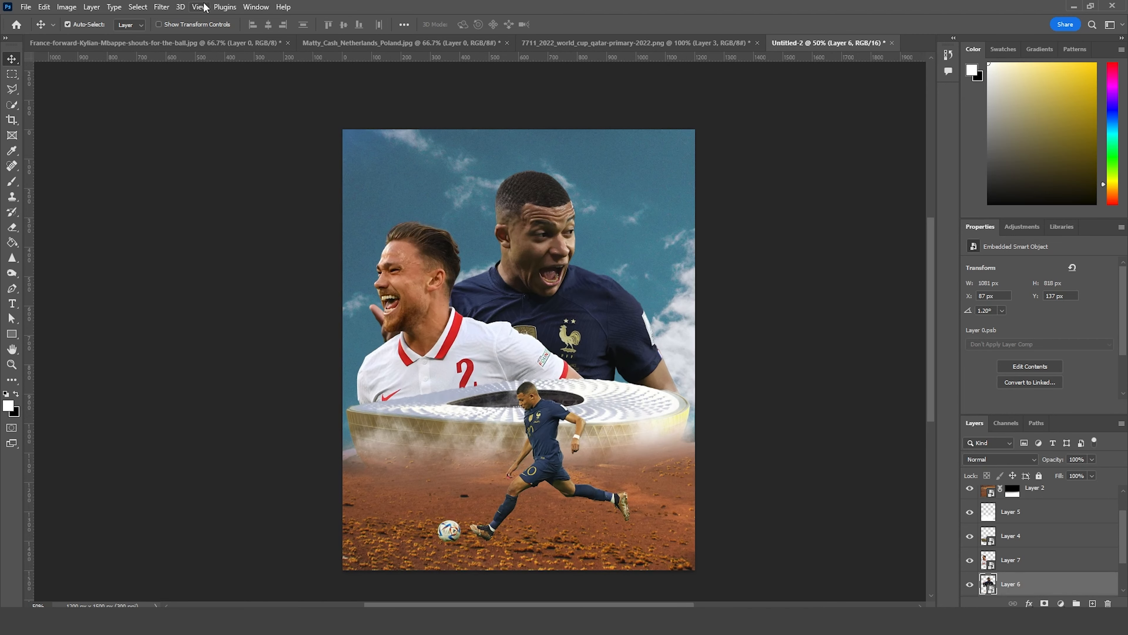
{"action": "left_click", "coordinate": [169, 8]}
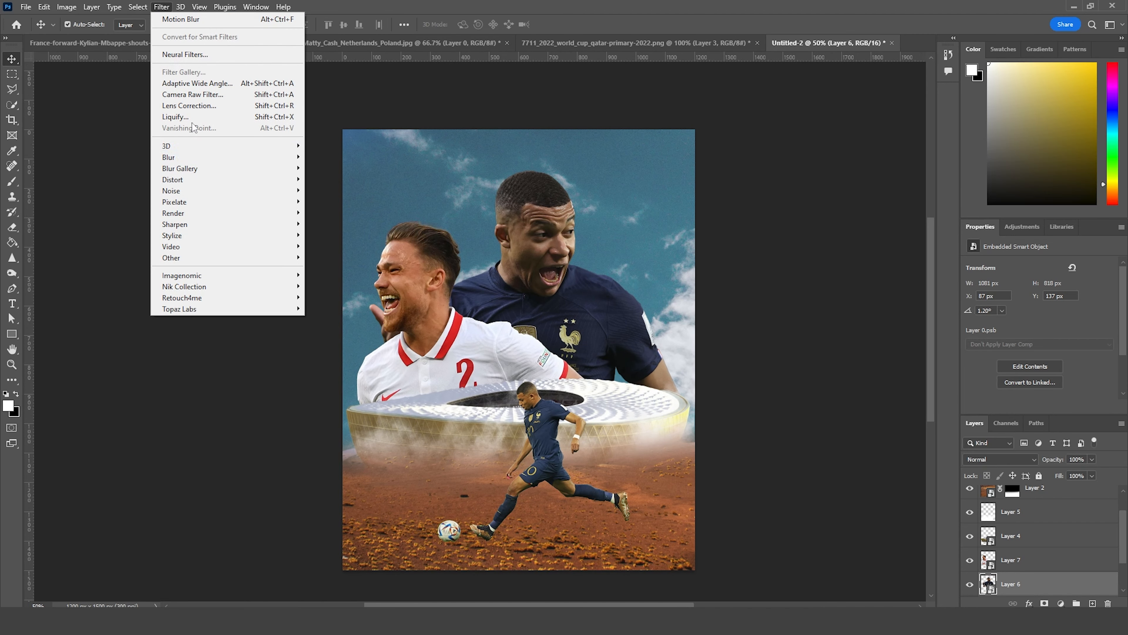
{"action": "left_click", "coordinate": [199, 98]}
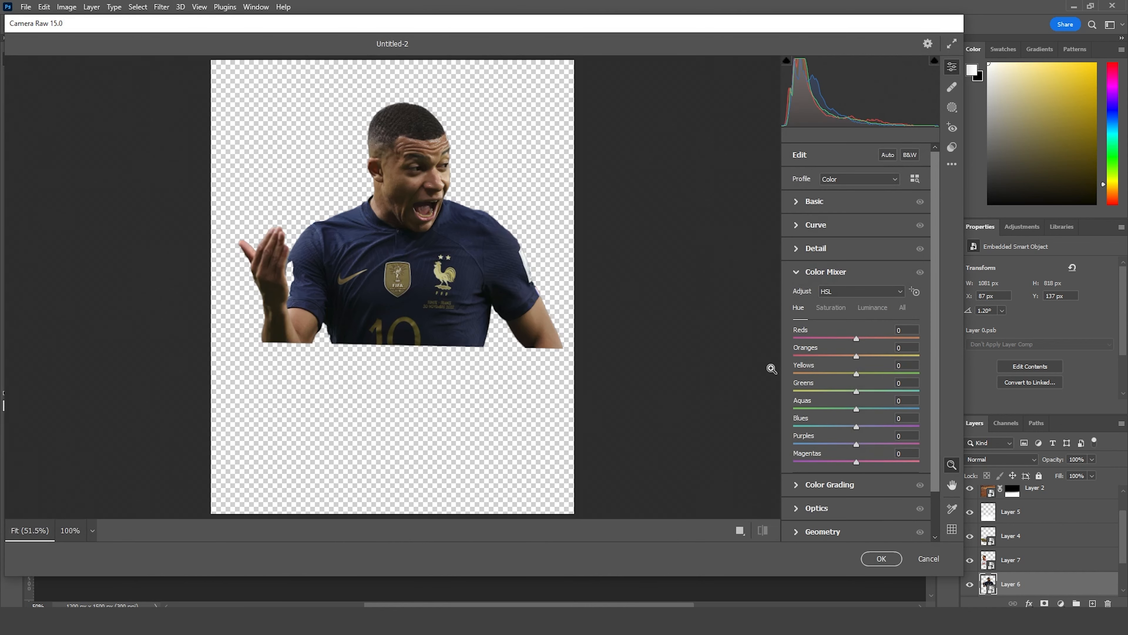
{"action": "left_click", "coordinate": [795, 203]}
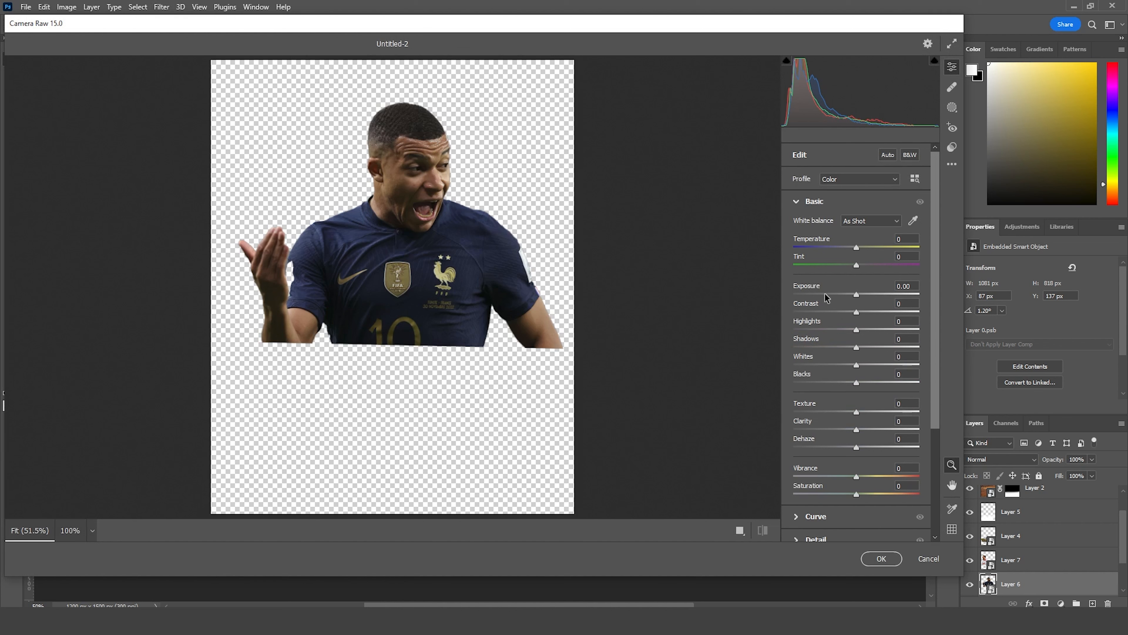
{"action": "left_click_drag", "start_coordinate": [805, 329], "coordinate": [896, 345]}
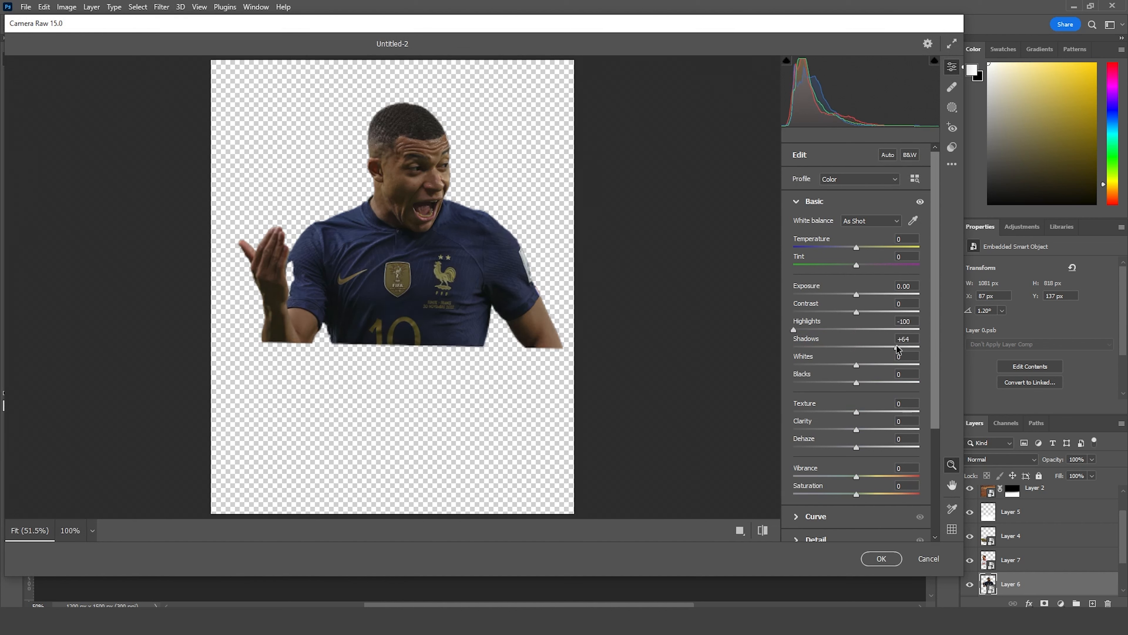
{"action": "left_click", "coordinate": [805, 330]}
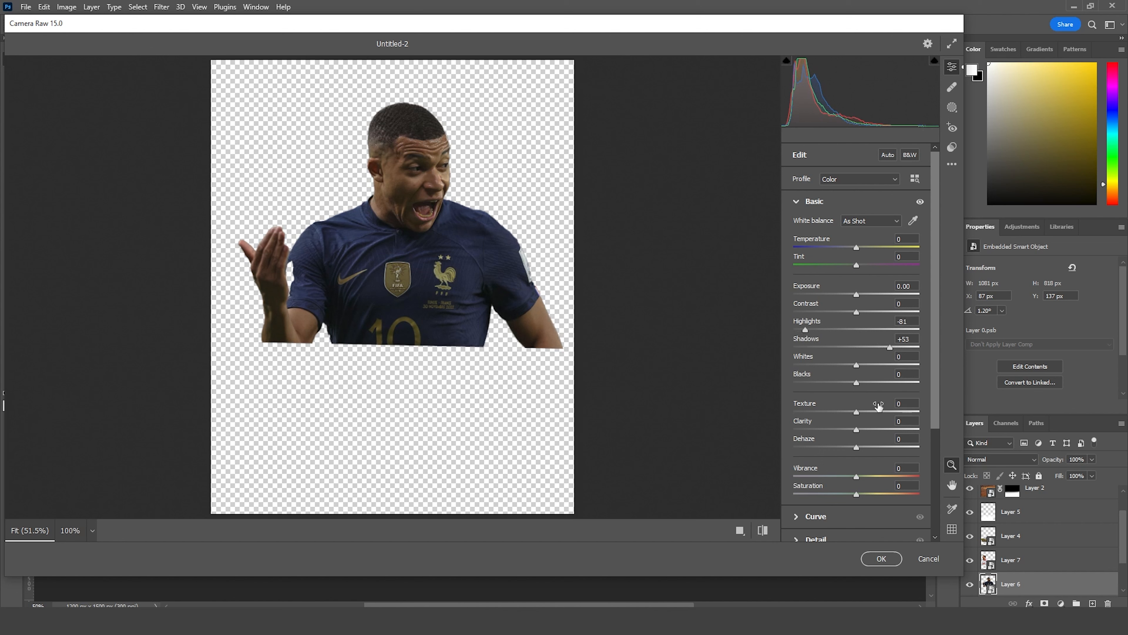
{"action": "left_click_drag", "start_coordinate": [885, 429], "coordinate": [903, 429]}
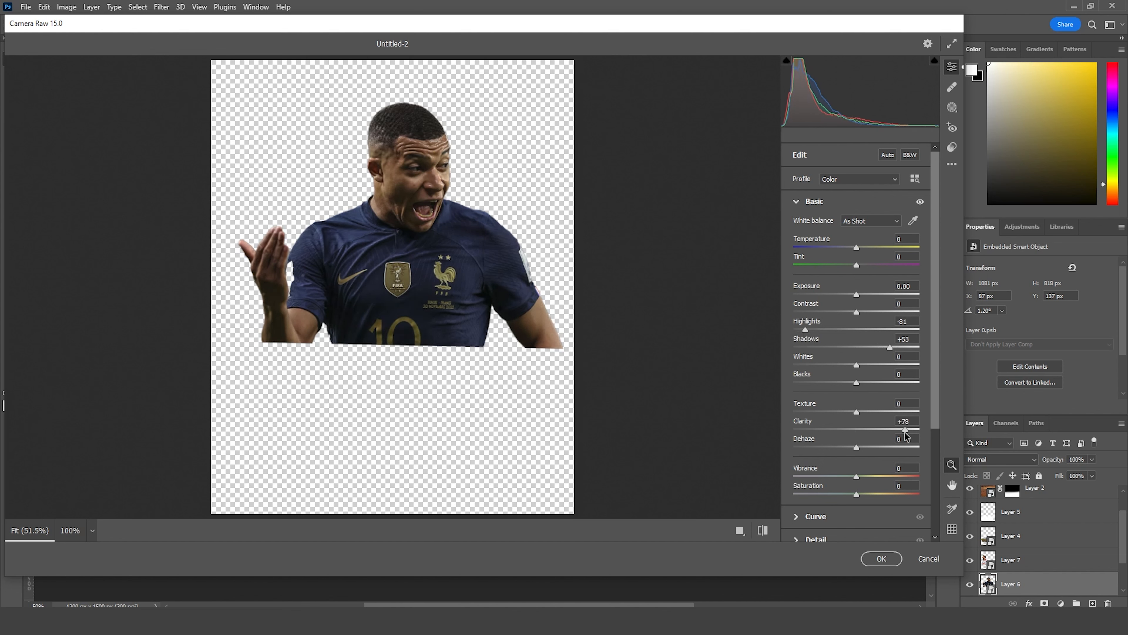
{"action": "left_click", "coordinate": [872, 412]}
Step: In the Color Mixer, set saturation to reds +35, oranges +27, greens -63, aquas -68, purples -98 and magentas -94
{"action": "scroll", "coordinate": [827, 464], "scroll_direction": "down", "scroll_amount": 3}
{"action": "left_click", "coordinate": [806, 382]}
{"action": "left_click", "coordinate": [799, 376]}
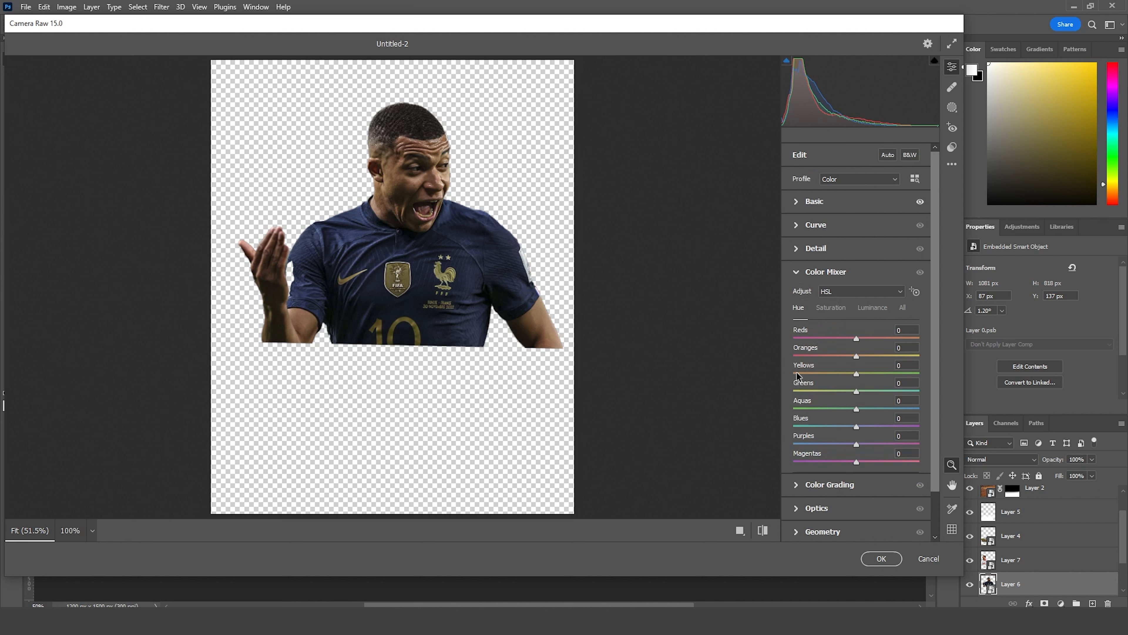
{"action": "left_click", "coordinate": [833, 310]}
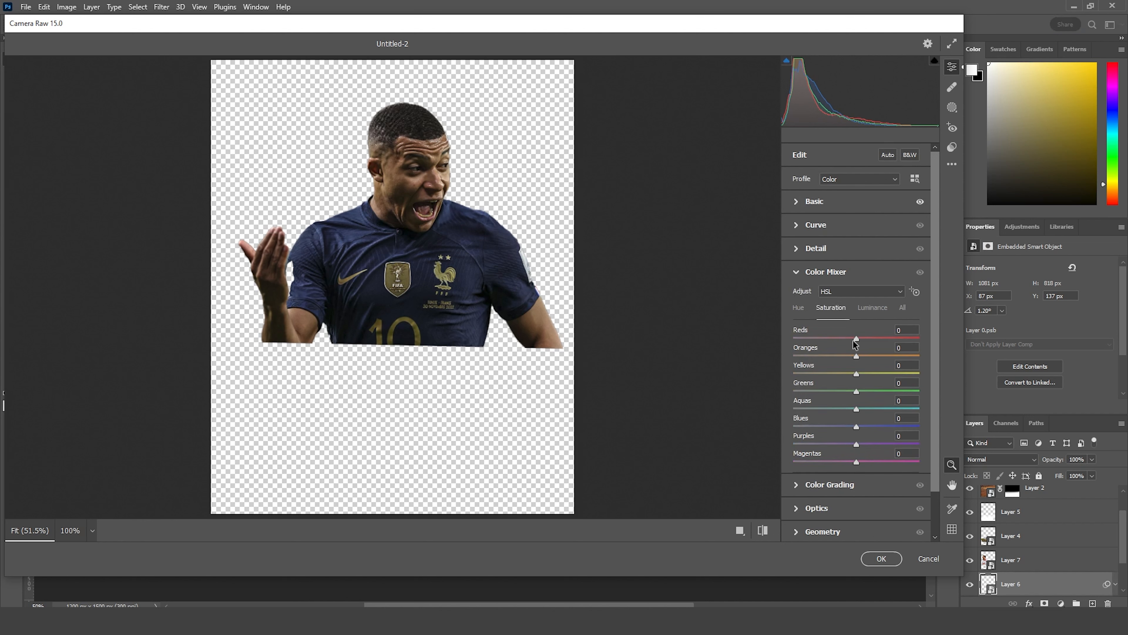
{"action": "left_click", "coordinate": [878, 338]}
{"action": "left_click_drag", "start_coordinate": [864, 355], "coordinate": [873, 355]}
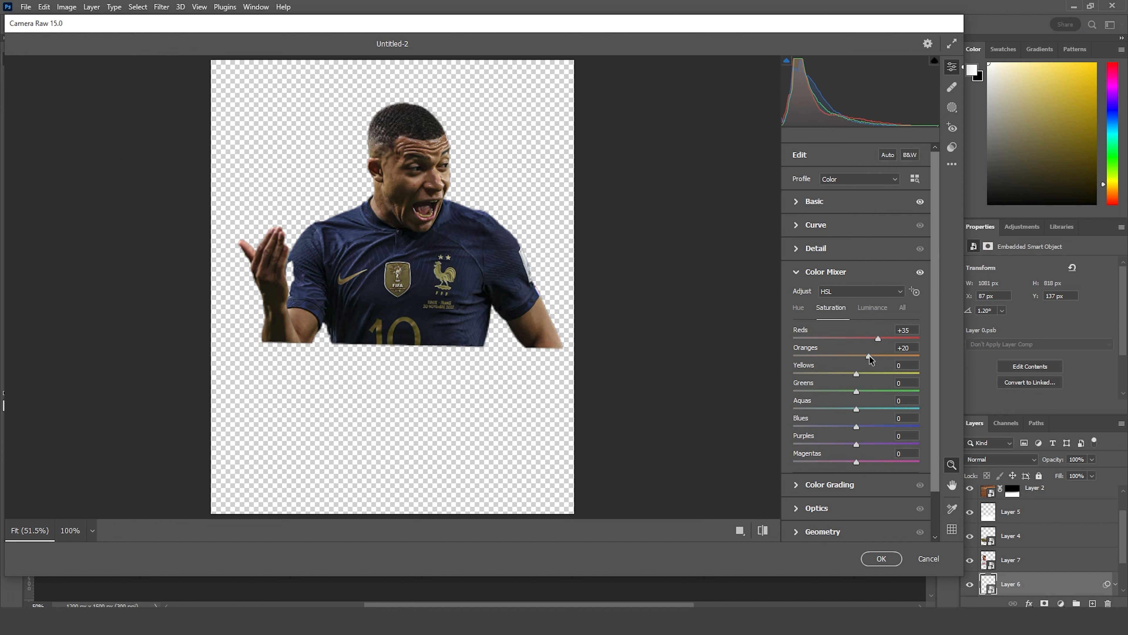
{"action": "left_click", "coordinate": [796, 443]}
{"action": "left_click", "coordinate": [798, 462]}
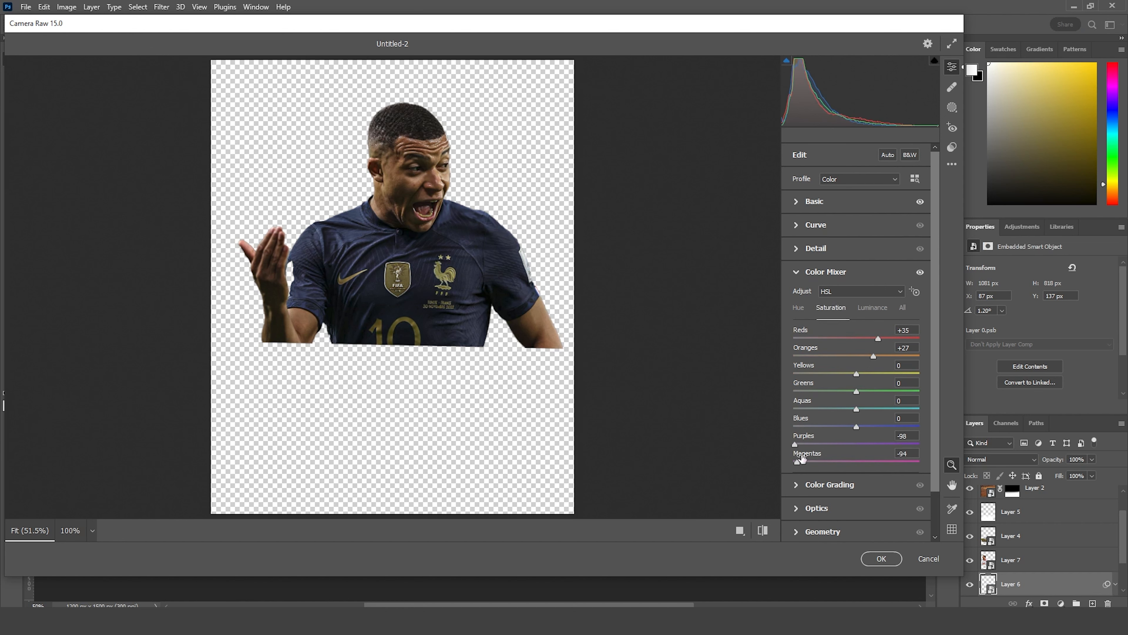
{"action": "left_click", "coordinate": [816, 390]}
Step: Set the France forward's hue to -63 for reds and -35 for oranges, and shift the yellows hue toward orange
{"action": "left_click", "coordinate": [795, 306]}
{"action": "mouse_move", "coordinate": [834, 338]}
{"action": "left_mouse_down"}
{"action": "mouse_move", "coordinate": [817, 340]}
{"action": "mouse_move", "coordinate": [835, 358]}
{"action": "left_mouse_up"}
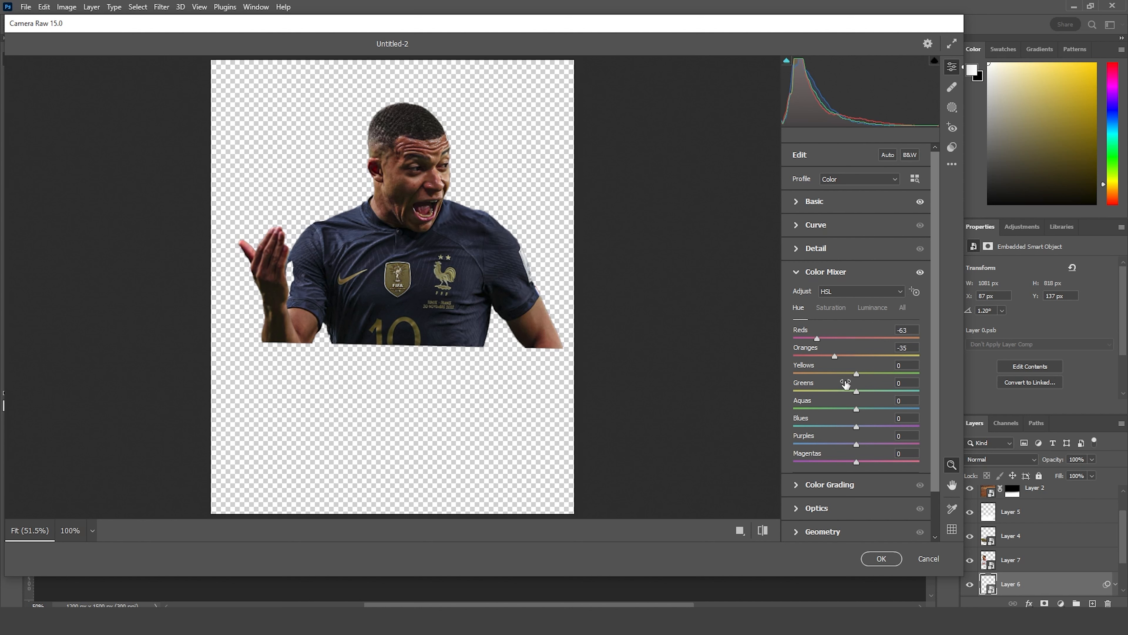
{"action": "left_click_drag", "start_coordinate": [844, 378], "coordinate": [831, 377]}
Step: Set the reds saturation to -1 and the oranges saturation to +7, and apply the Camera Raw grade to the forward
{"action": "left_click", "coordinate": [833, 310]}
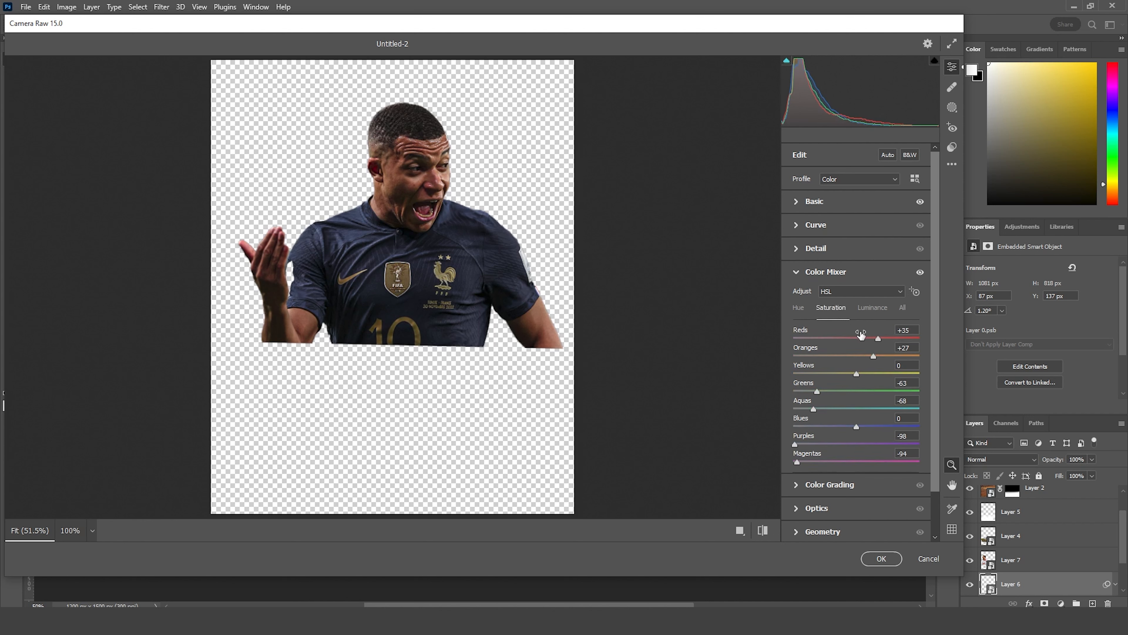
{"action": "mouse_move", "coordinate": [871, 341]}
{"action": "left_mouse_down"}
{"action": "mouse_move", "coordinate": [858, 341]}
{"action": "mouse_move", "coordinate": [862, 358]}
{"action": "left_mouse_up"}
{"action": "left_click", "coordinate": [888, 560]}
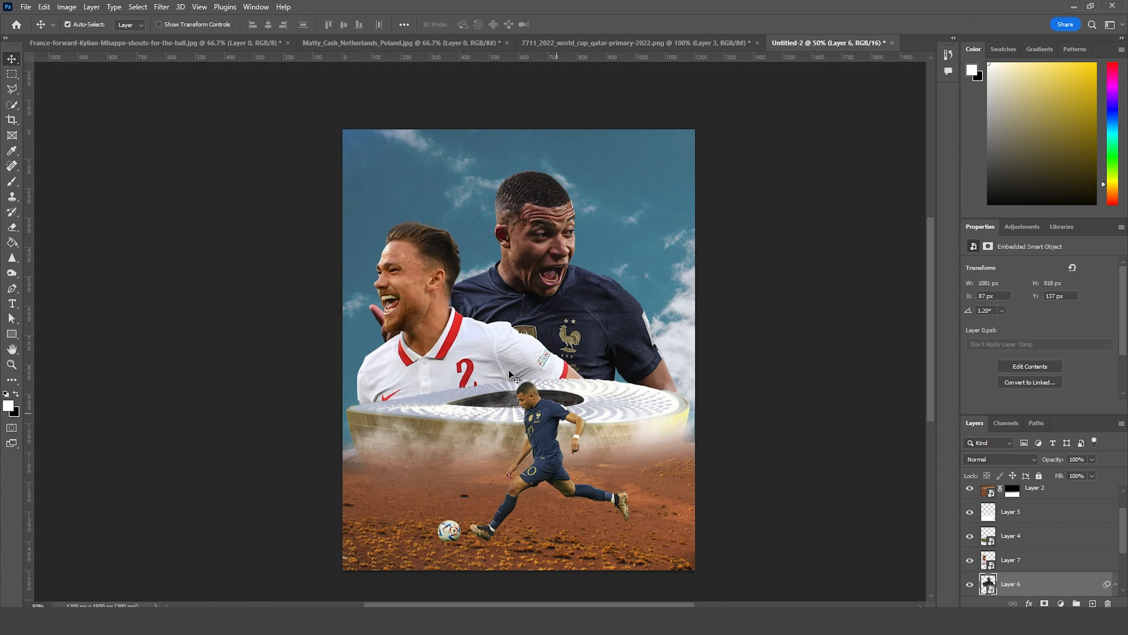
Step: Apply the France forward's Camera Raw settings to the large Poland player layer
{"action": "left_click", "coordinate": [425, 282]}
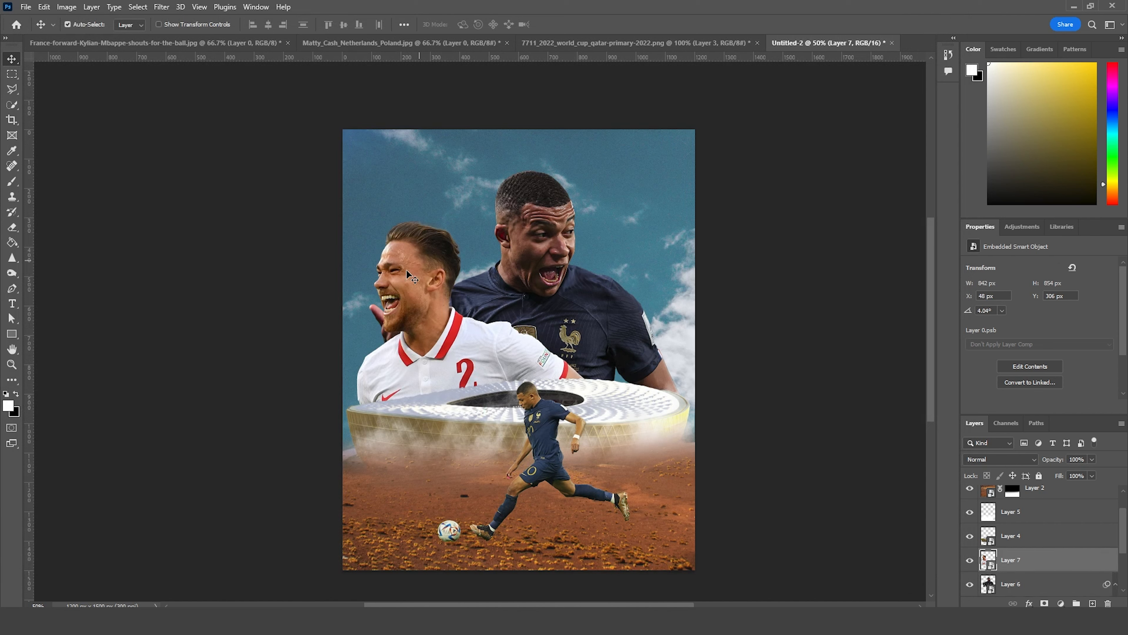
{"action": "left_click", "coordinate": [161, 6]}
{"action": "left_click", "coordinate": [163, 19]}
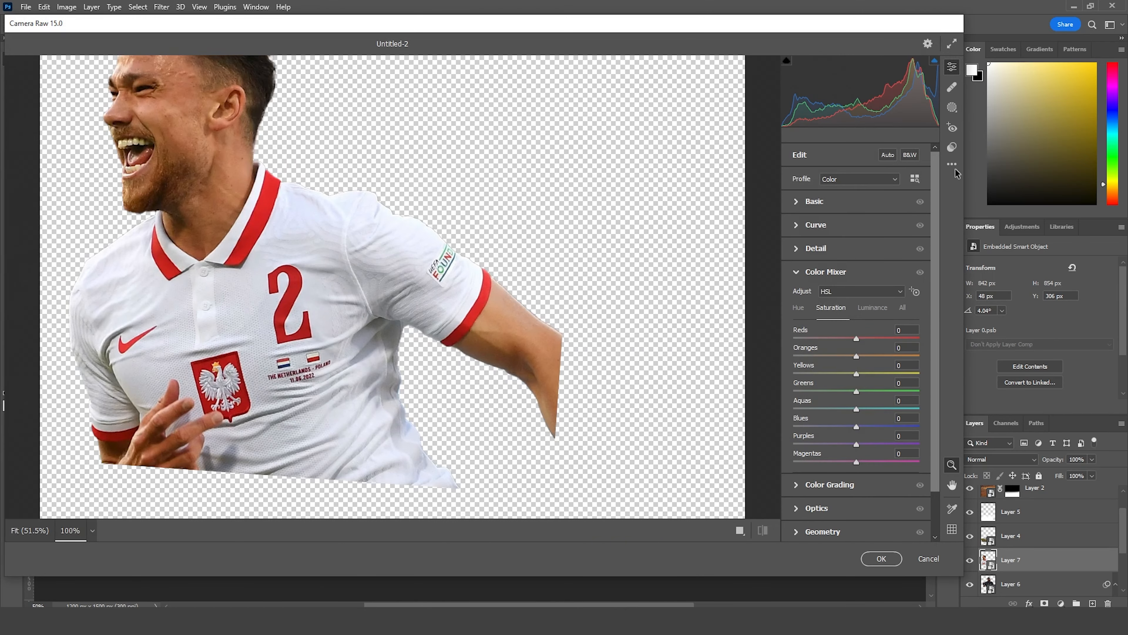
{"action": "left_click", "coordinate": [952, 164]}
{"action": "left_click", "coordinate": [989, 211]}
{"action": "left_click", "coordinate": [551, 246]}
{"action": "left_click", "coordinate": [881, 560]}
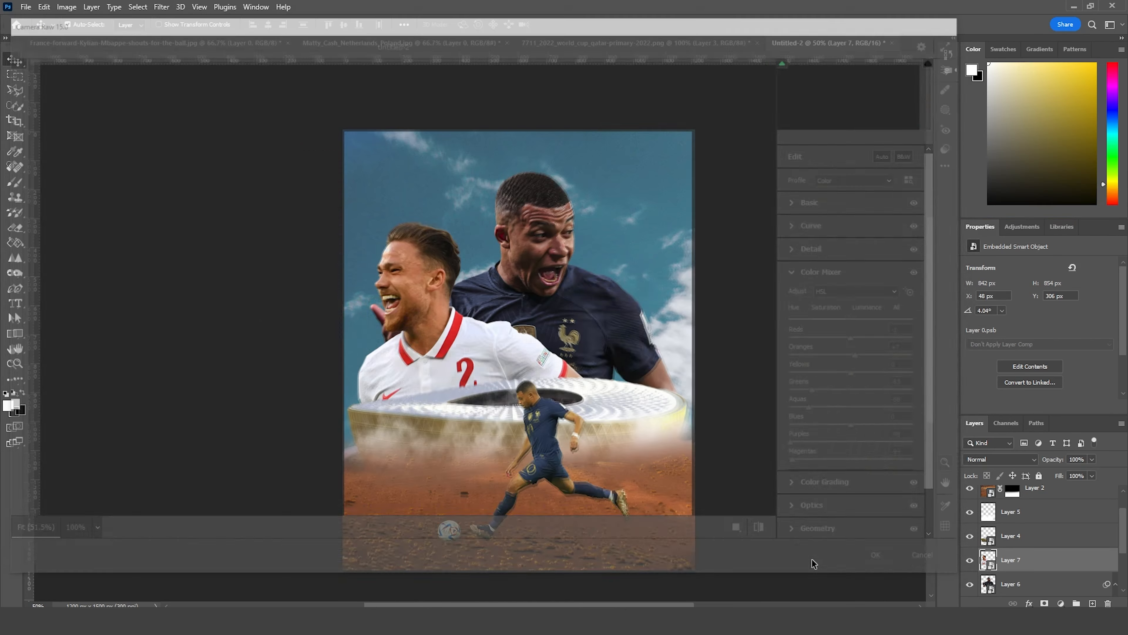
Step: Grade the small kicking footballer layer with the same Camera Raw settings
{"action": "left_click", "coordinate": [555, 425]}
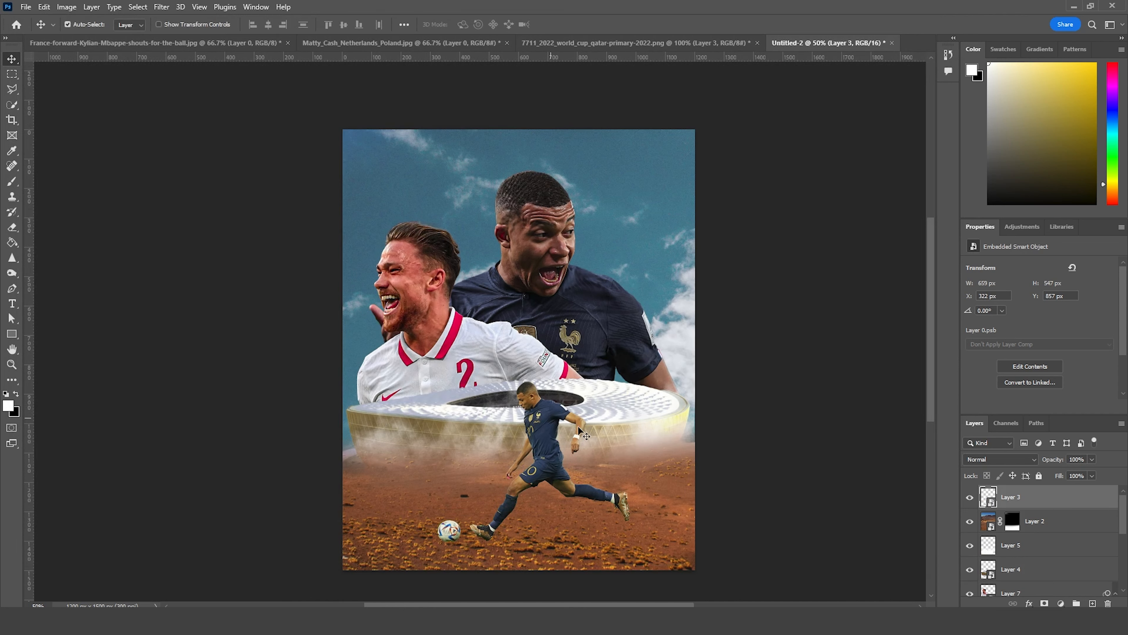
{"action": "left_click", "coordinate": [164, 9]}
{"action": "left_click", "coordinate": [166, 22]}
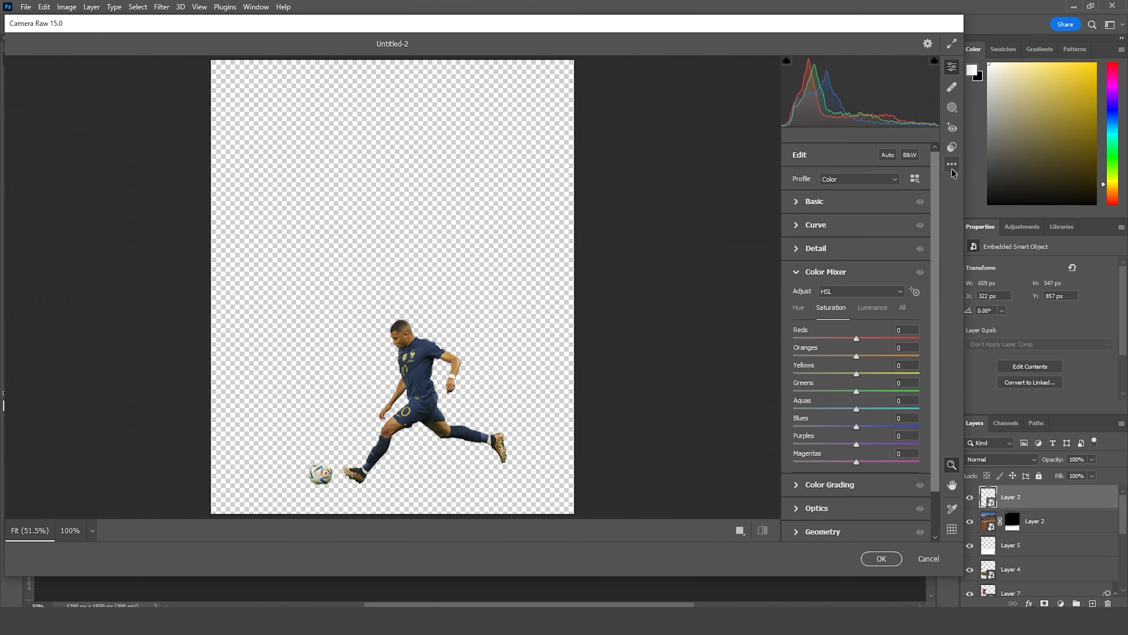
{"action": "left_click", "coordinate": [952, 164]}
{"action": "left_click", "coordinate": [1000, 210]}
{"action": "left_click", "coordinate": [869, 556]}
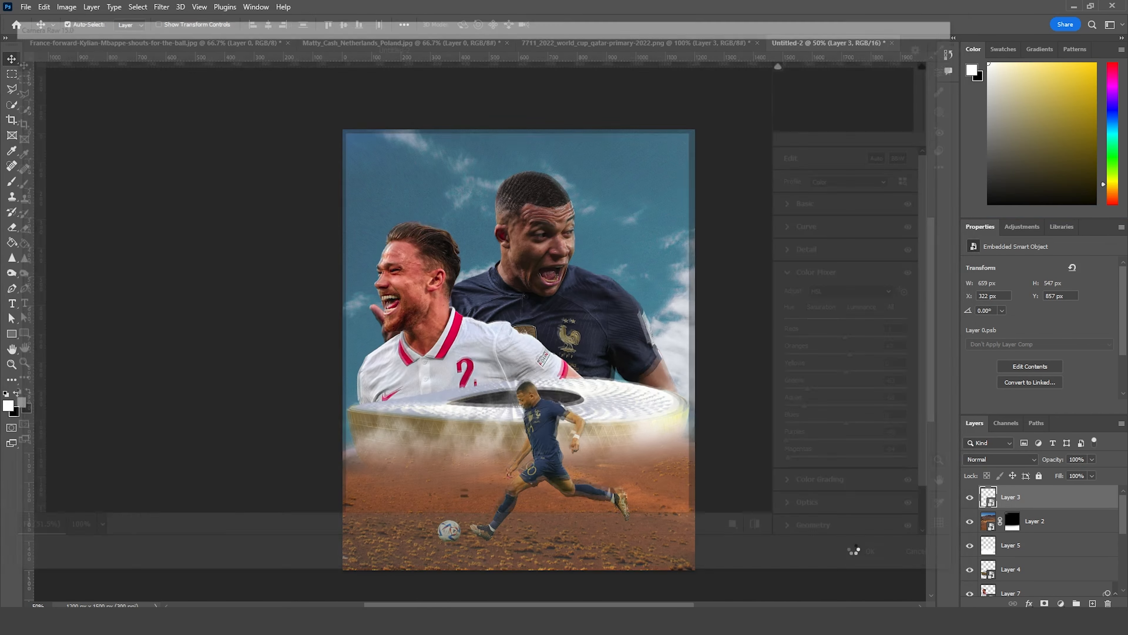
Step: Select the stadium layer and apply the same Camera Raw settings to it
{"action": "left_click", "coordinate": [677, 413]}
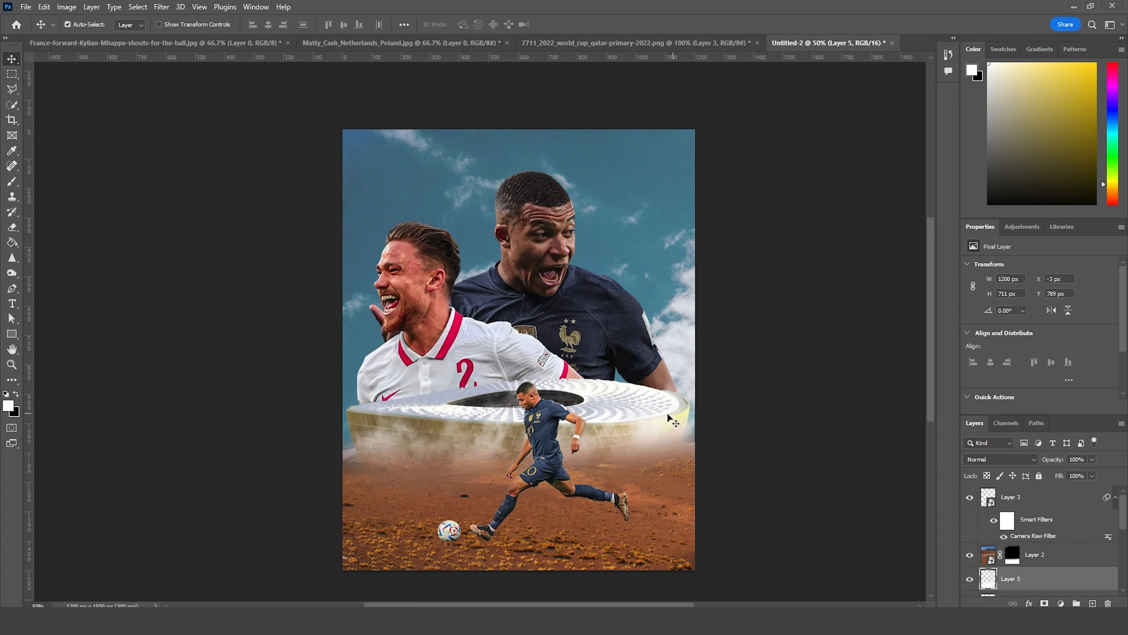
{"action": "left_click", "coordinate": [359, 418]}
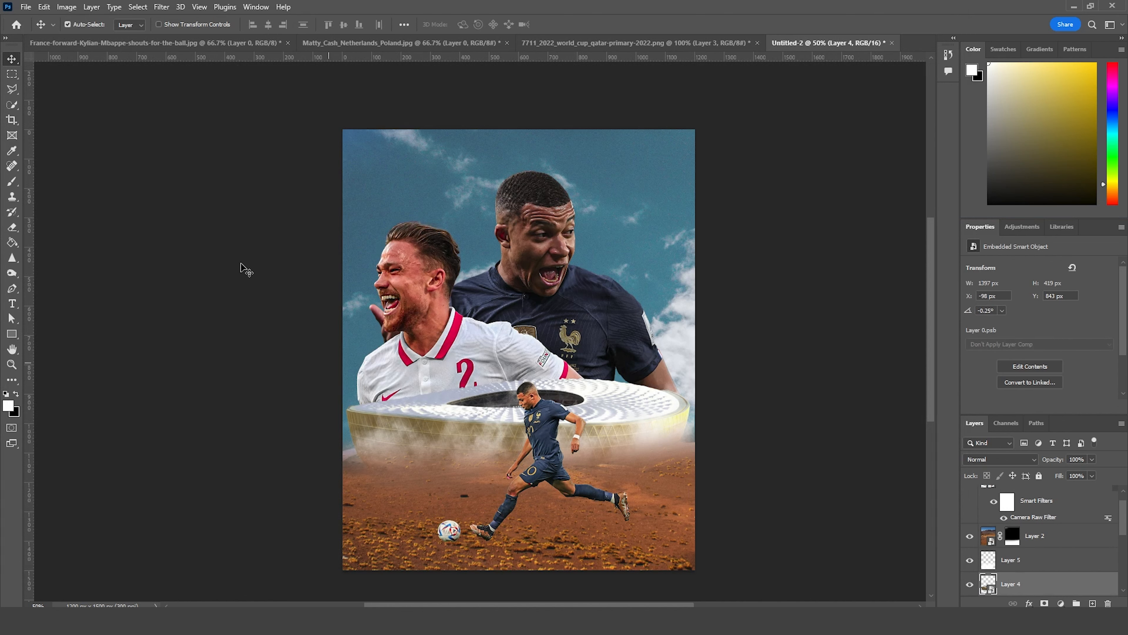
{"action": "left_click", "coordinate": [161, 8]}
{"action": "left_click", "coordinate": [168, 20]}
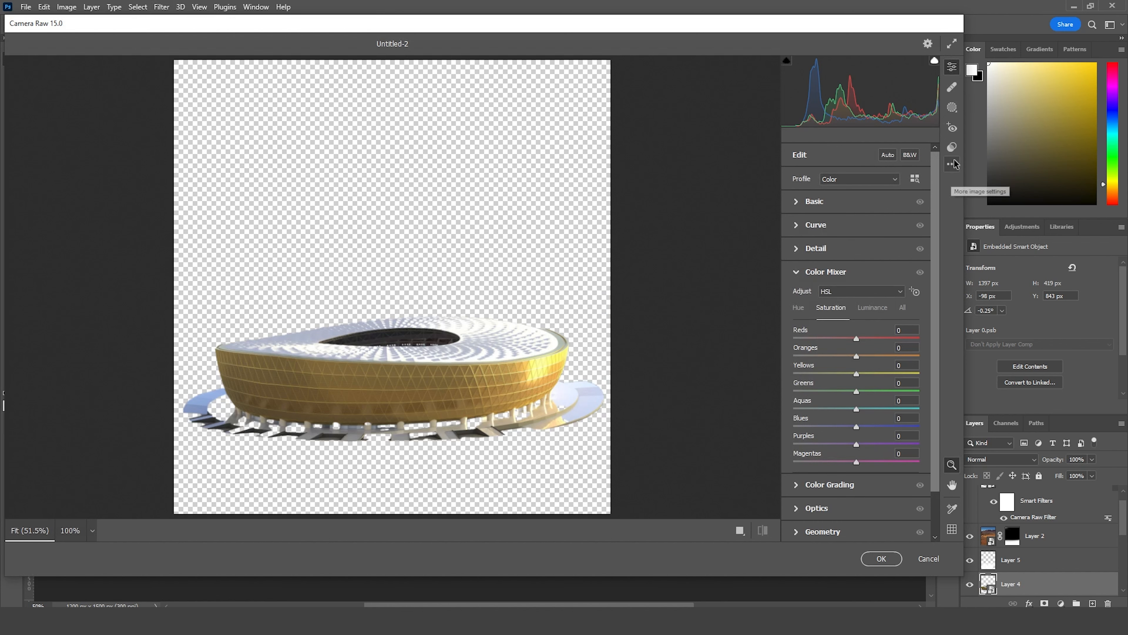
{"action": "left_click", "coordinate": [954, 165]}
{"action": "left_click", "coordinate": [993, 210]}
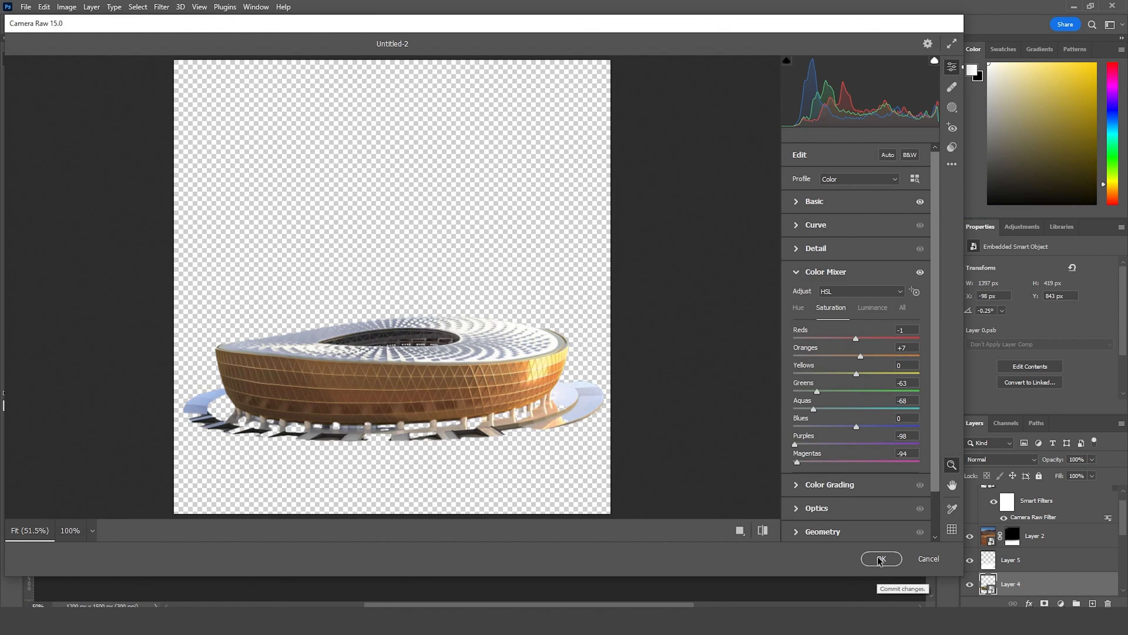
{"action": "left_click", "coordinate": [881, 560]}
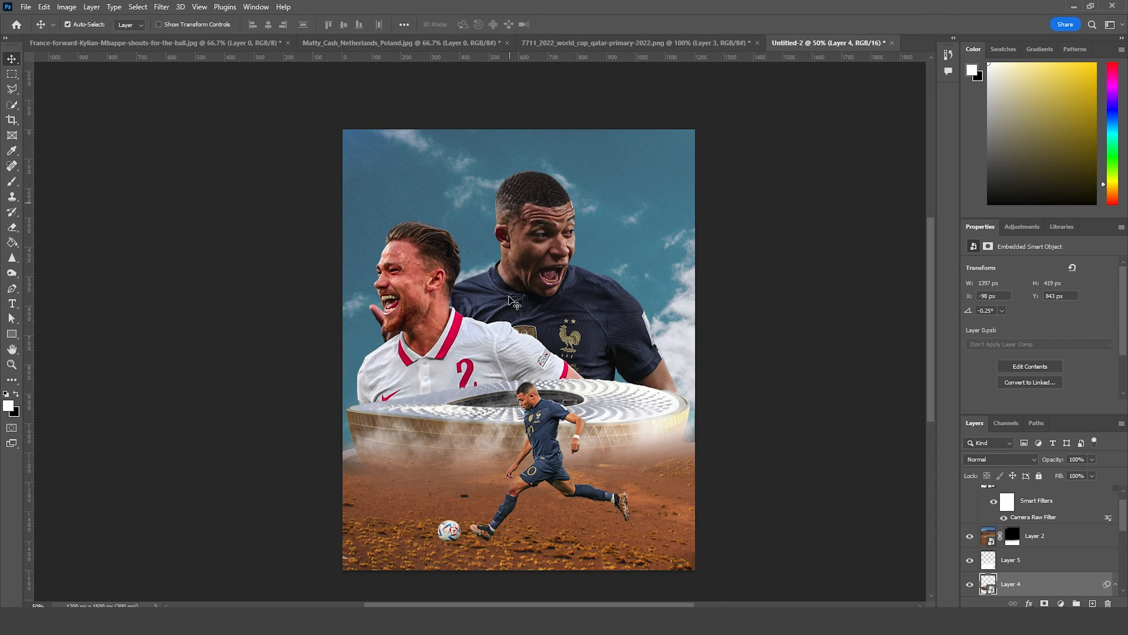
Step: Add a Color Lookup adjustment above the kicking footballer's layer and load the 3D LUT "windy Cine A .cube"
{"action": "scroll", "coordinate": [1005, 563], "scroll_direction": "up", "scroll_amount": 1}
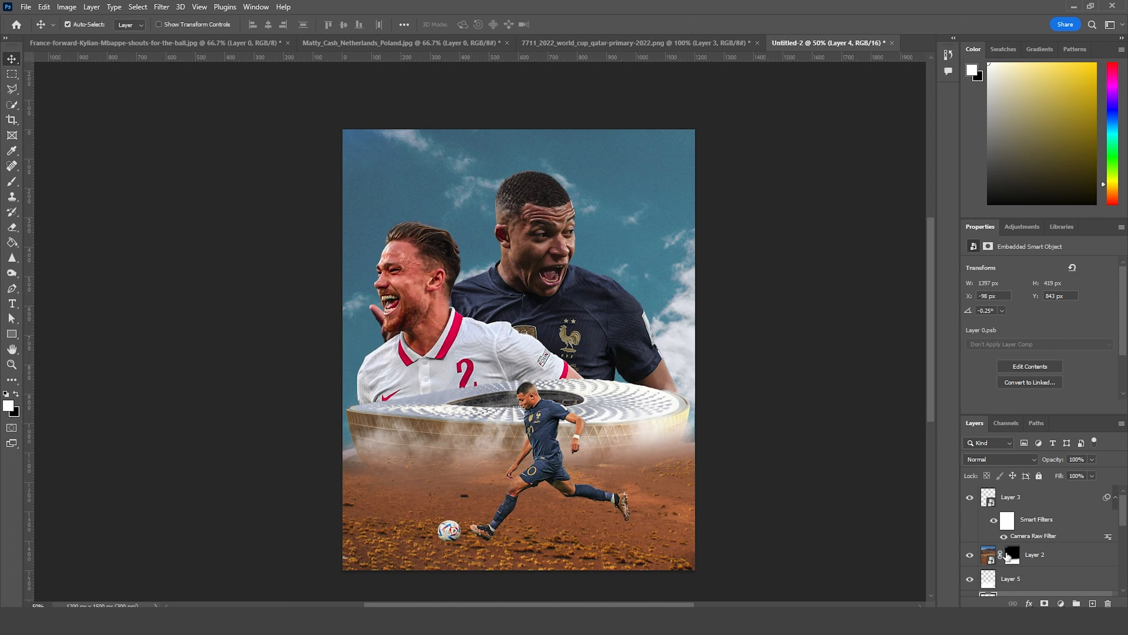
{"action": "left_click", "coordinate": [1049, 494]}
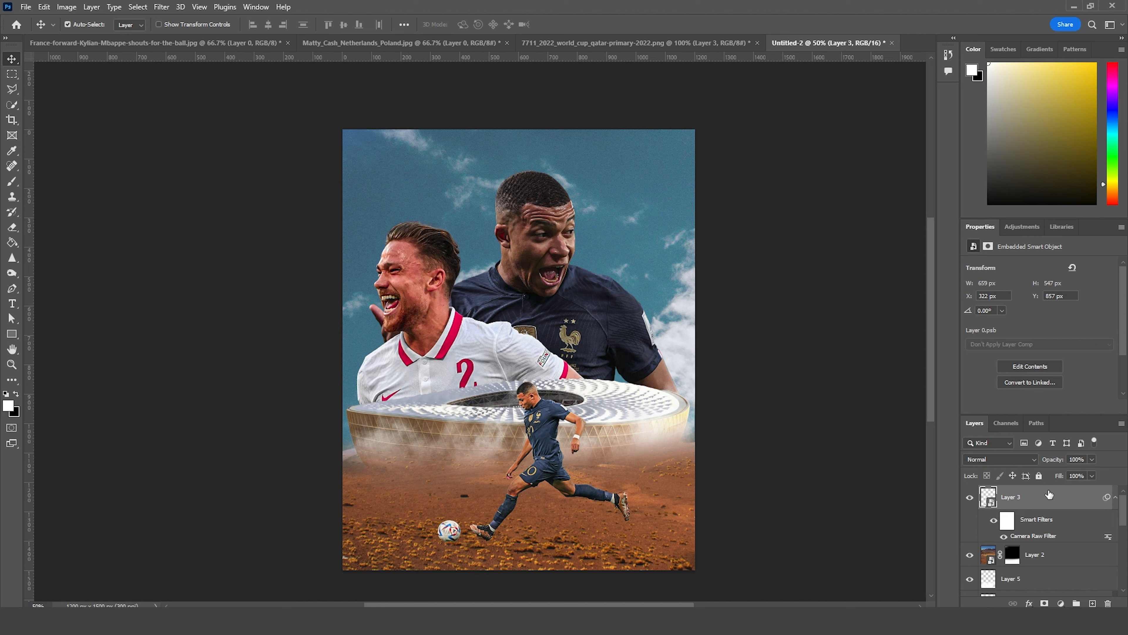
{"action": "left_click", "coordinate": [1062, 603]}
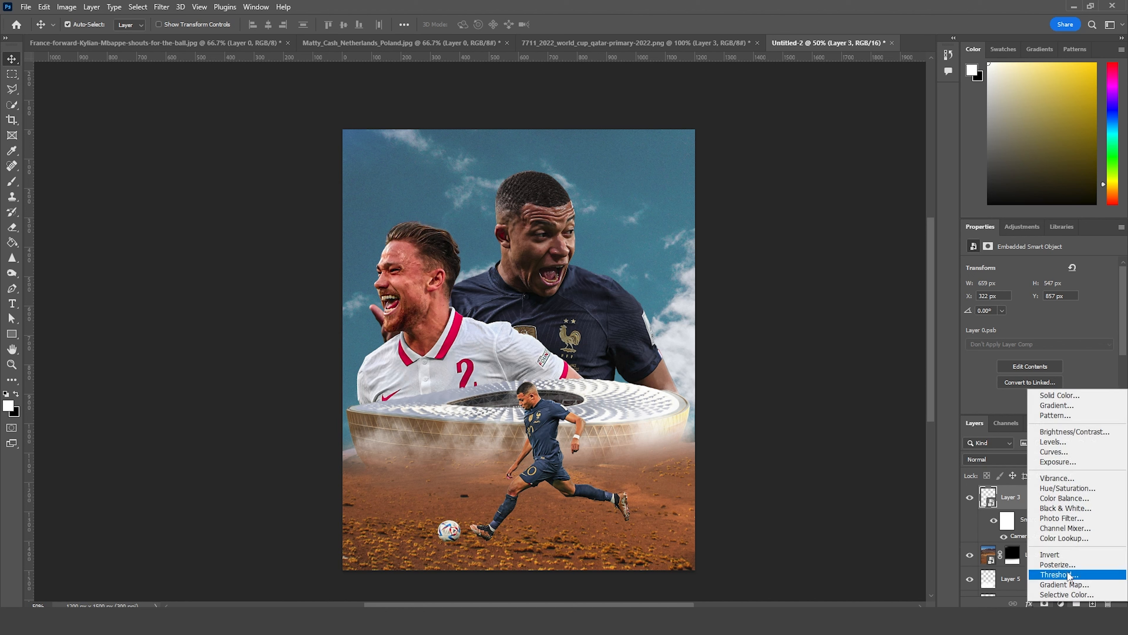
{"action": "left_click", "coordinate": [1067, 538]}
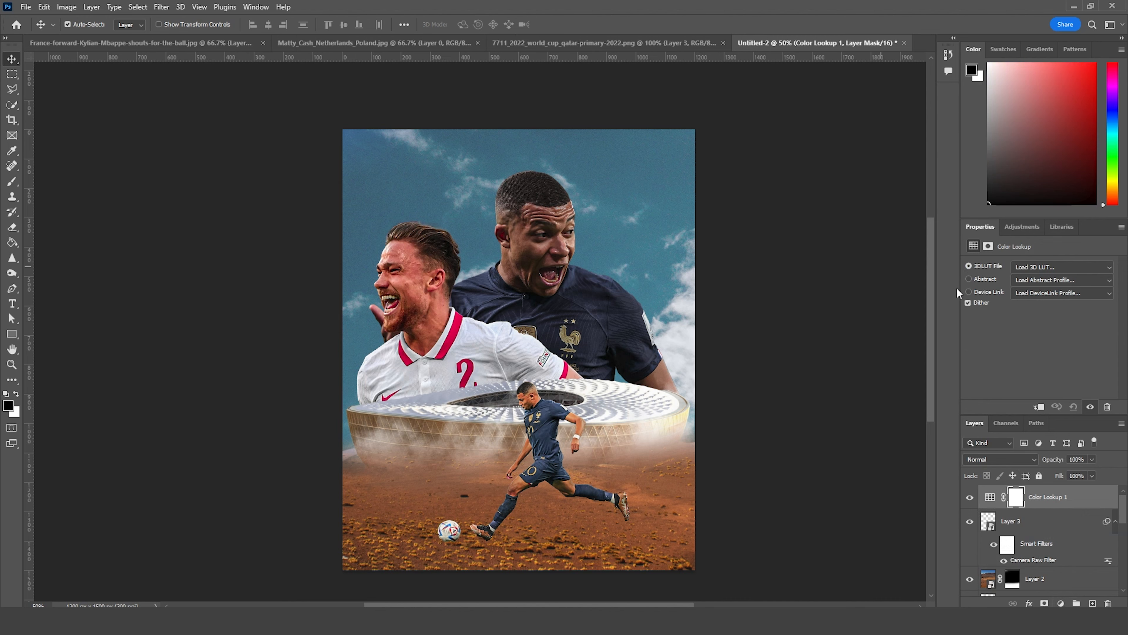
{"action": "left_click", "coordinate": [1057, 266]}
{"action": "left_click", "coordinate": [1036, 280]}
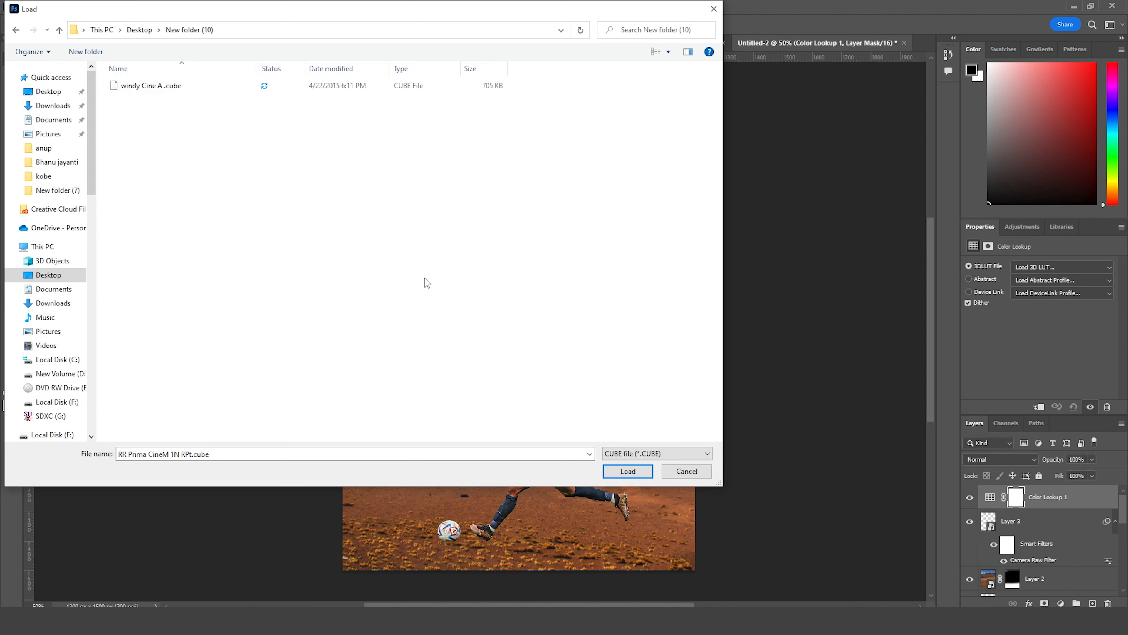
{"action": "left_click", "coordinate": [177, 82]}
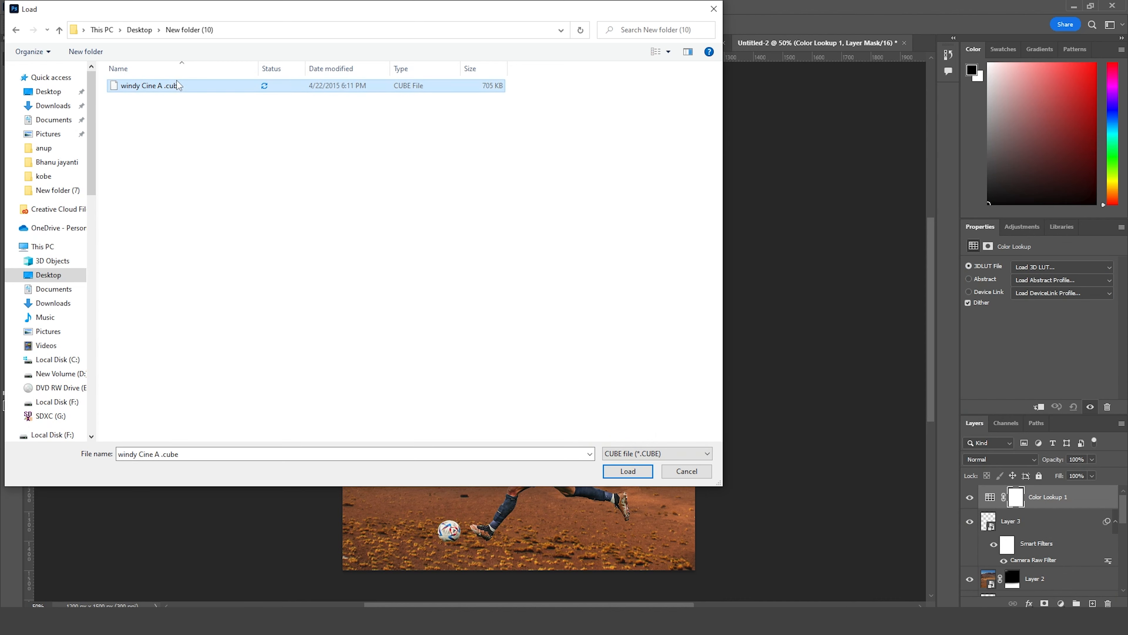
{"action": "left_click", "coordinate": [631, 471]}
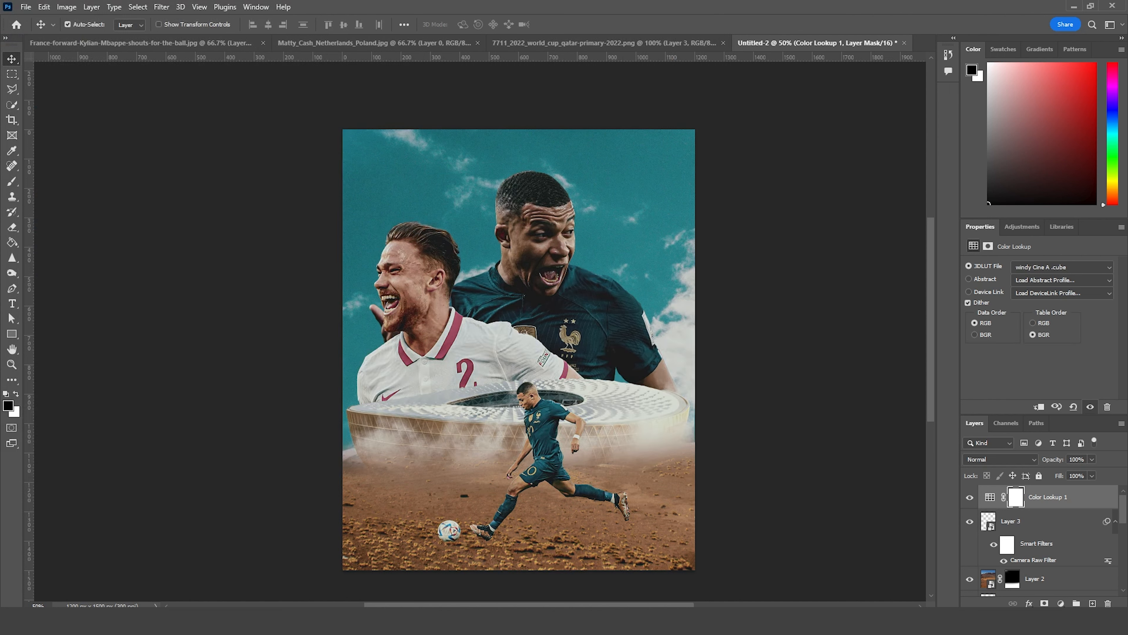
Step: Add a Color Balance adjustment with midtones set to cyan-red +42, magenta-green -13 and yellow-blue -11
{"action": "left_click", "coordinate": [1061, 603]}
{"action": "left_click", "coordinate": [1070, 502]}
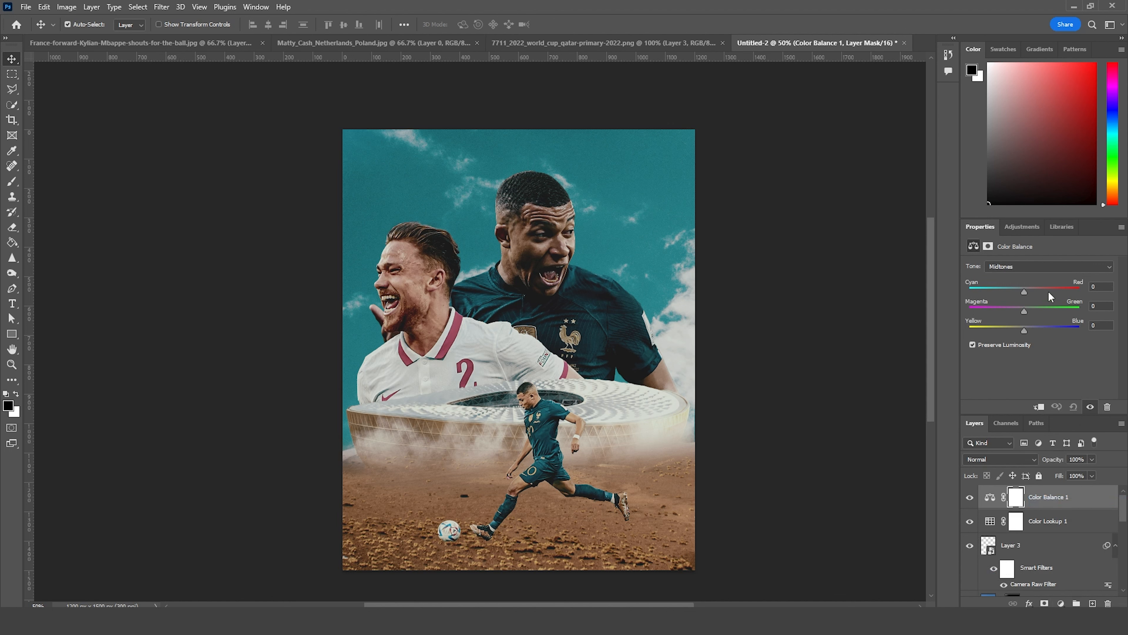
{"action": "left_click", "coordinate": [1048, 288]}
{"action": "left_click_drag", "start_coordinate": [1042, 288], "coordinate": [1021, 311]}
{"action": "left_click_drag", "start_coordinate": [1023, 331], "coordinate": [1022, 329]}
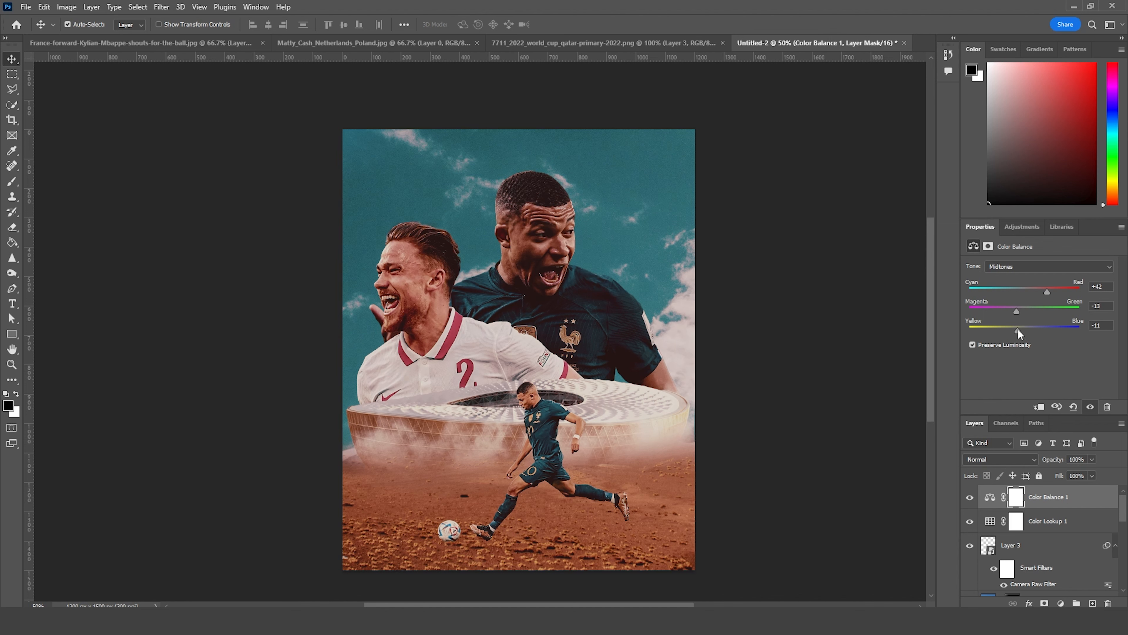
{"action": "left_click", "coordinate": [990, 497]}
{"action": "left_click", "coordinate": [1061, 603]}
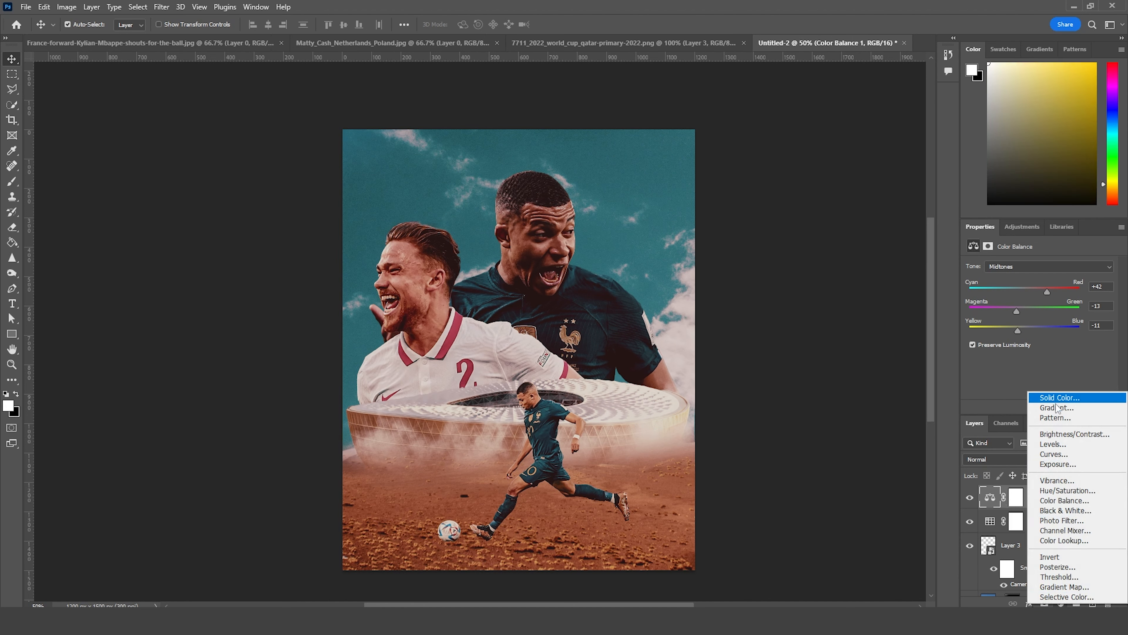
{"action": "left_click", "coordinate": [981, 576]}
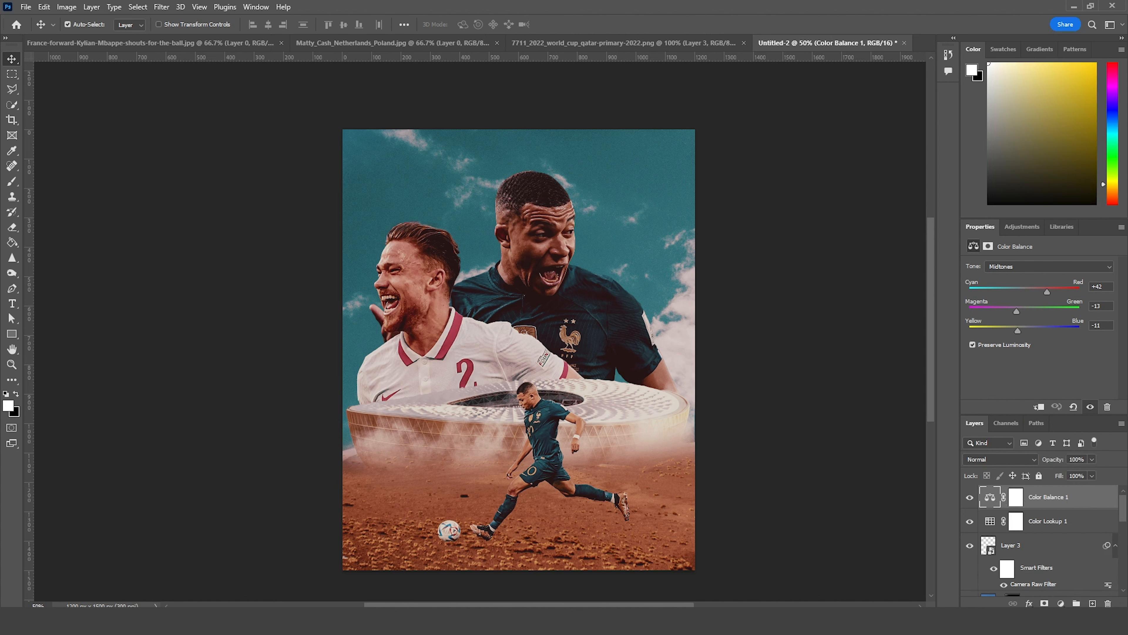
Step: Add a new layer above the color adjustments, fill it with 50% Gray and set its blend mode to Soft Light
{"action": "left_click", "coordinate": [1092, 603]}
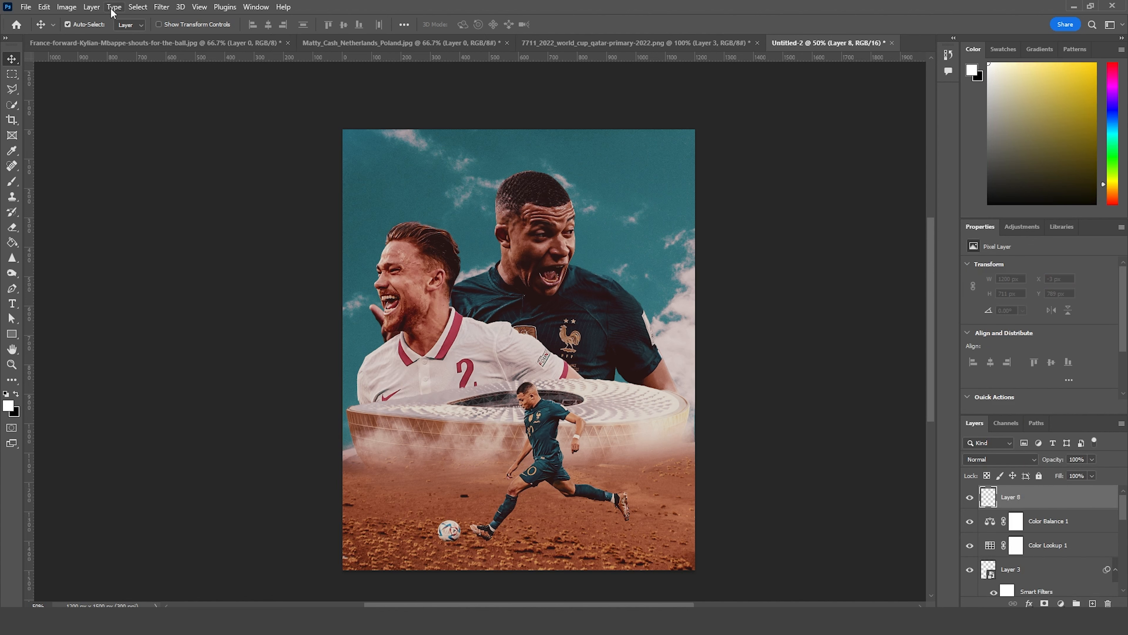
{"action": "left_click", "coordinate": [48, 8]}
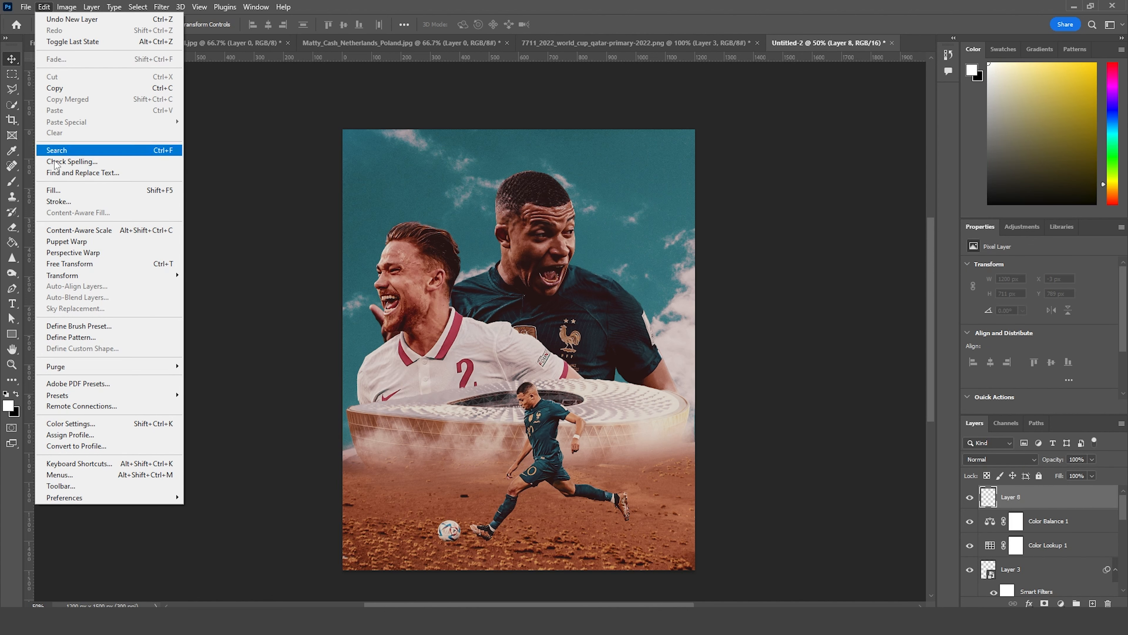
{"action": "left_click", "coordinate": [58, 187]}
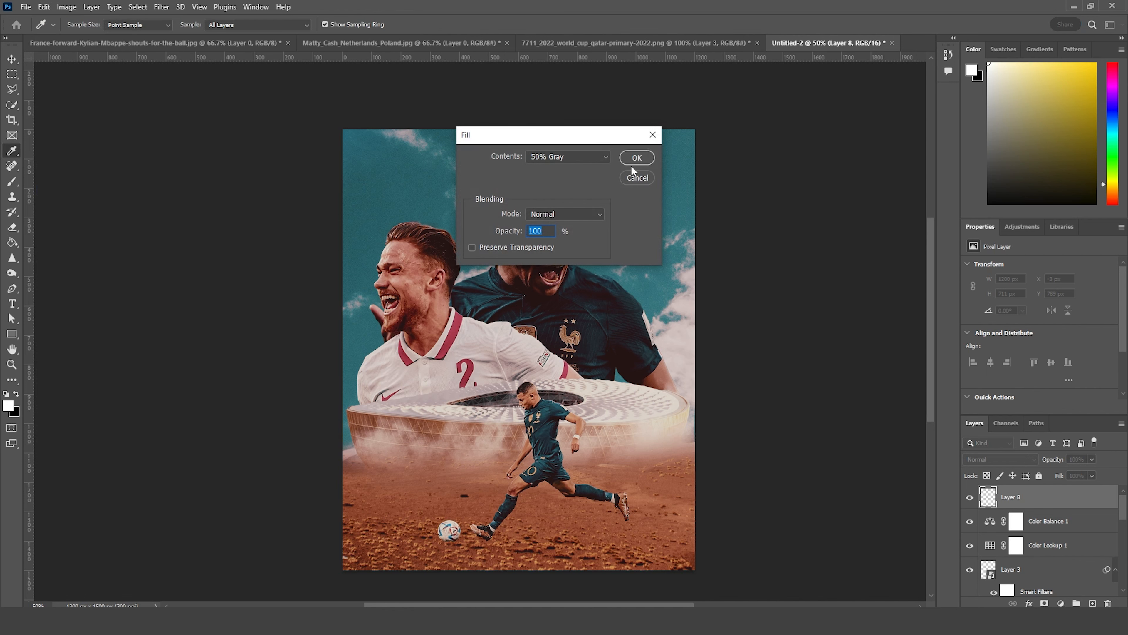
{"action": "left_click", "coordinate": [636, 158]}
{"action": "key", "text": "v"}
{"action": "left_click", "coordinate": [1033, 460]}
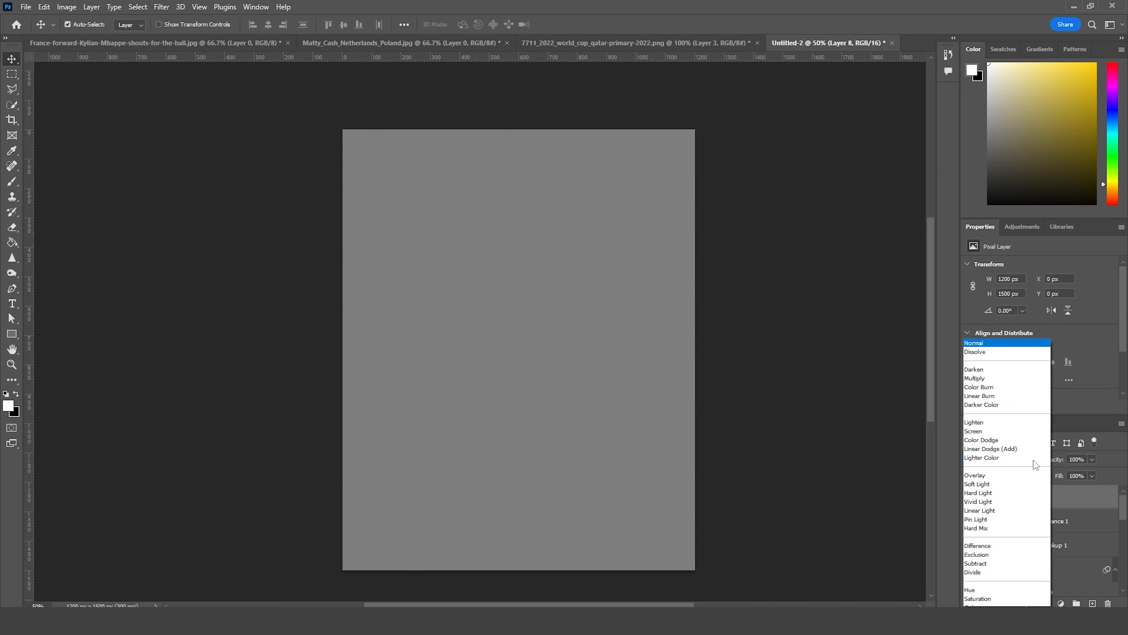
{"action": "left_click", "coordinate": [1004, 468]}
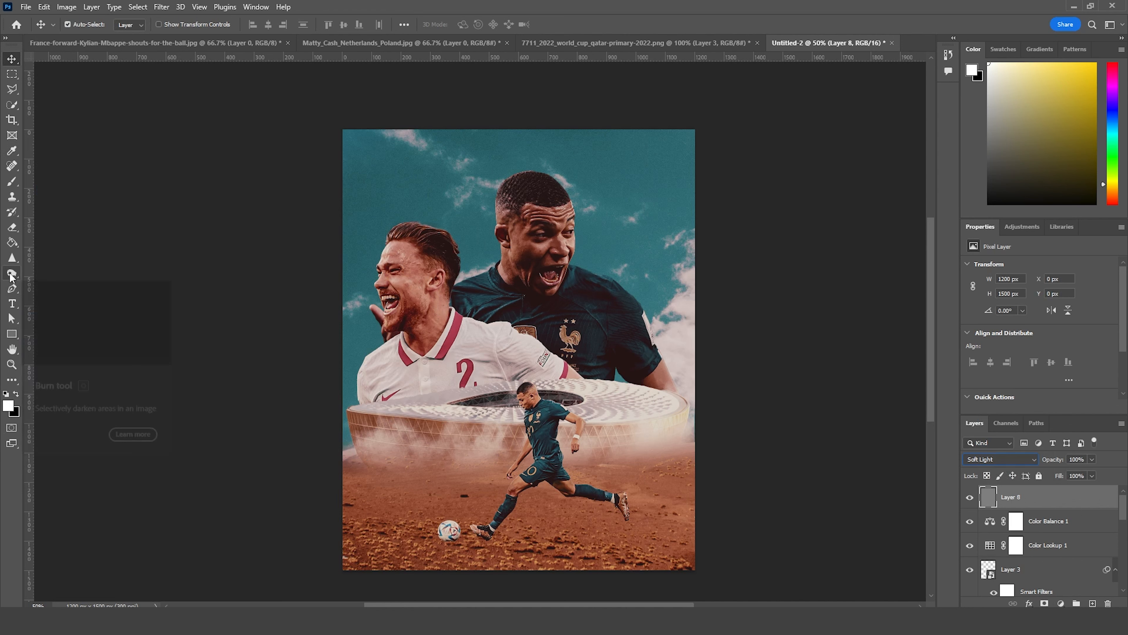
Step: Burn the desert ground and the stadium's base and rim on the gray layer, using the Midtones range at 50% exposure
{"action": "left_click_drag", "start_coordinate": [11, 273], "coordinate": [43, 281]}
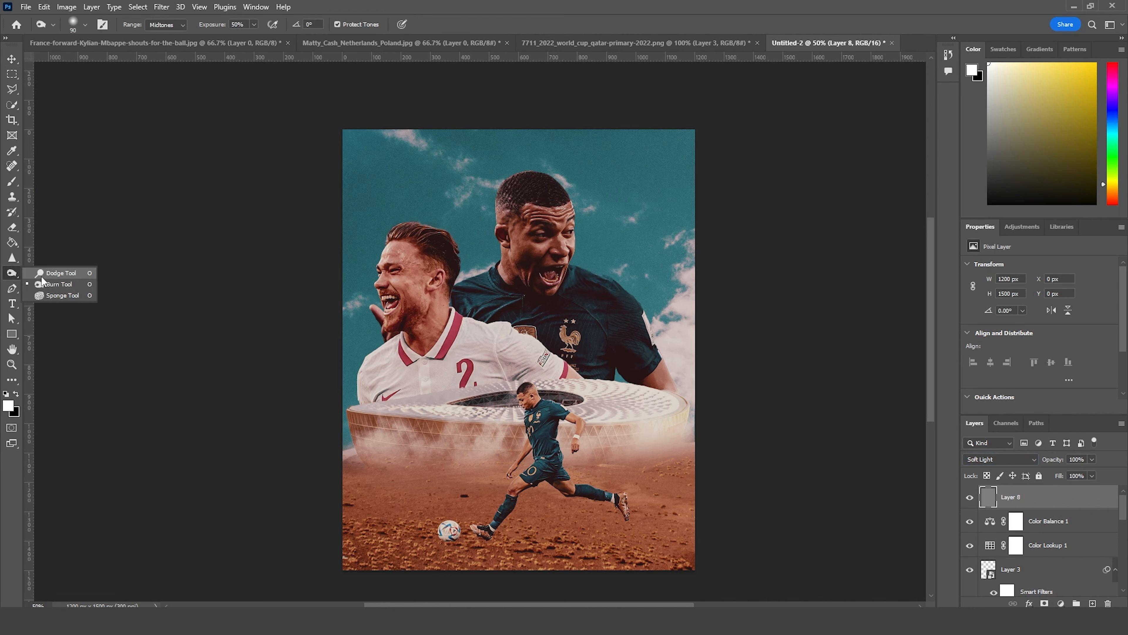
{"action": "left_click", "coordinate": [78, 290]}
{"action": "key", "text": "bracketright"}
{"action": "key", "text": "bracketright"}
{"action": "key", "text": "bracketright"}
{"action": "key", "text": "bracketright"}
{"action": "key", "text": "bracketright"}
{"action": "key", "text": "bracketright"}
{"action": "key", "text": "bracketright"}
{"action": "key", "text": "bracketleft"}
{"action": "key", "text": "bracketleft"}
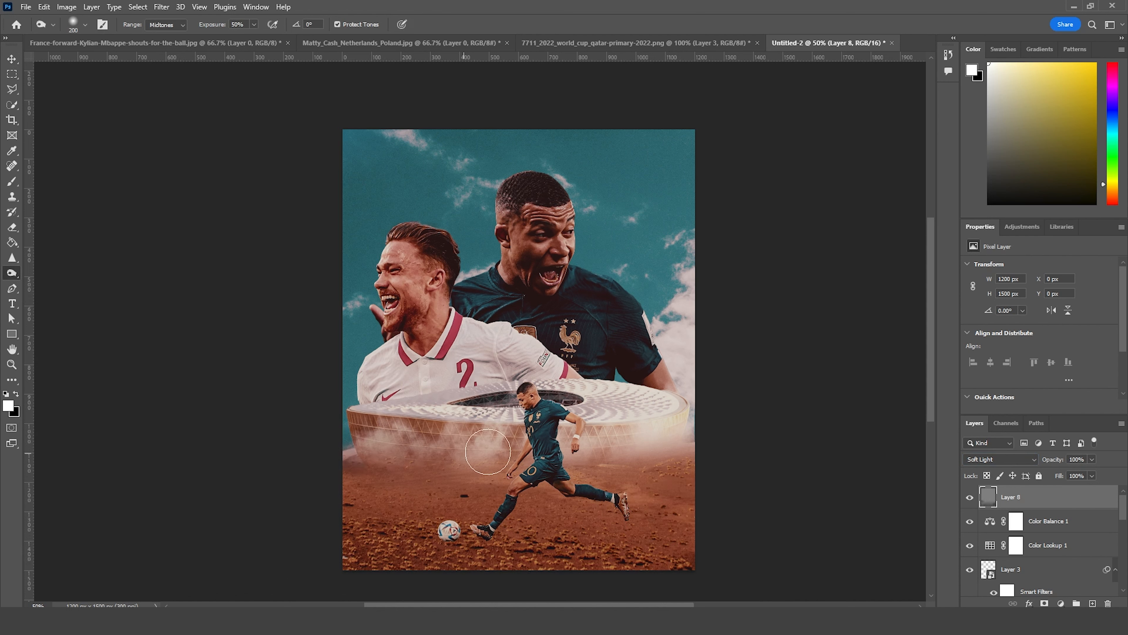
{"action": "left_click_drag", "start_coordinate": [488, 451], "coordinate": [499, 441]}
{"action": "mouse_move", "coordinate": [644, 463]}
{"action": "left_mouse_down"}
{"action": "mouse_move", "coordinate": [675, 427]}
{"action": "mouse_move", "coordinate": [657, 458]}
{"action": "left_mouse_up"}
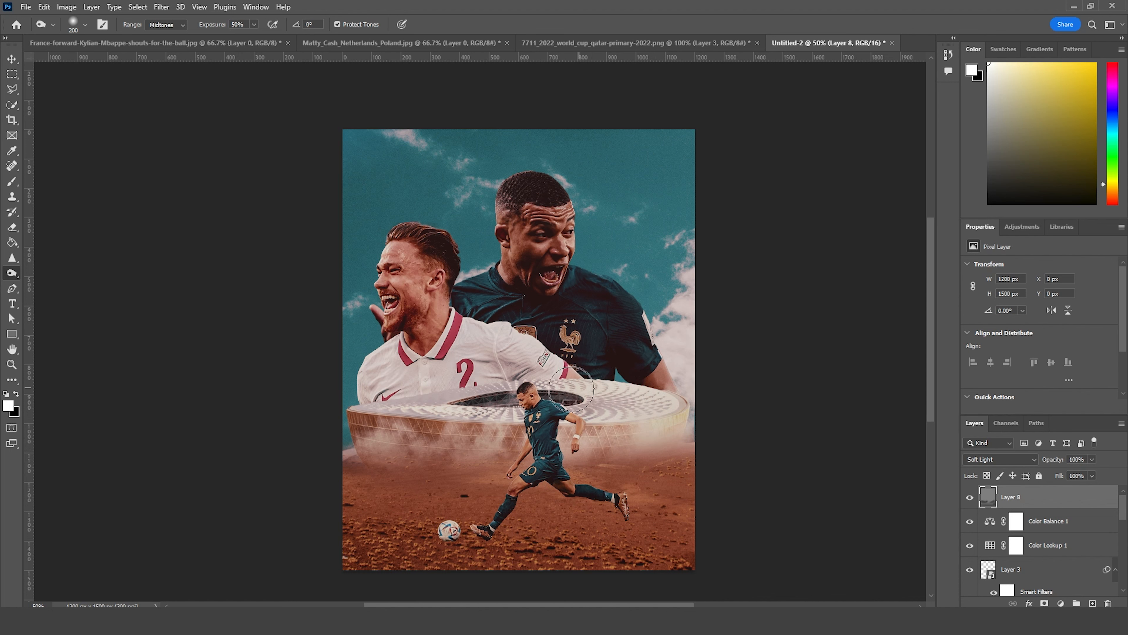
{"action": "left_click_drag", "start_coordinate": [370, 407], "coordinate": [444, 410]}
{"action": "key", "text": "bracketleft"}
{"action": "key", "text": "bracketleft"}
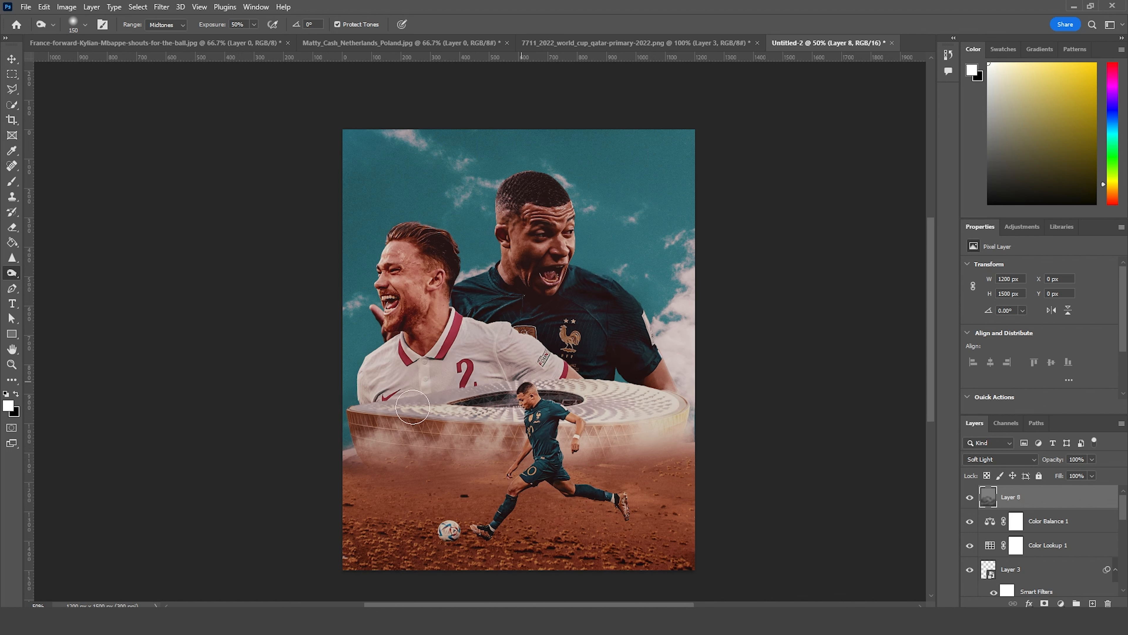
Step: Dodge the faces of both large portraits on the gray layer using Midtones at 50% exposure, and compare with the layer hidden
{"action": "right_click", "coordinate": [11, 276]}
{"action": "left_click", "coordinate": [67, 274]}
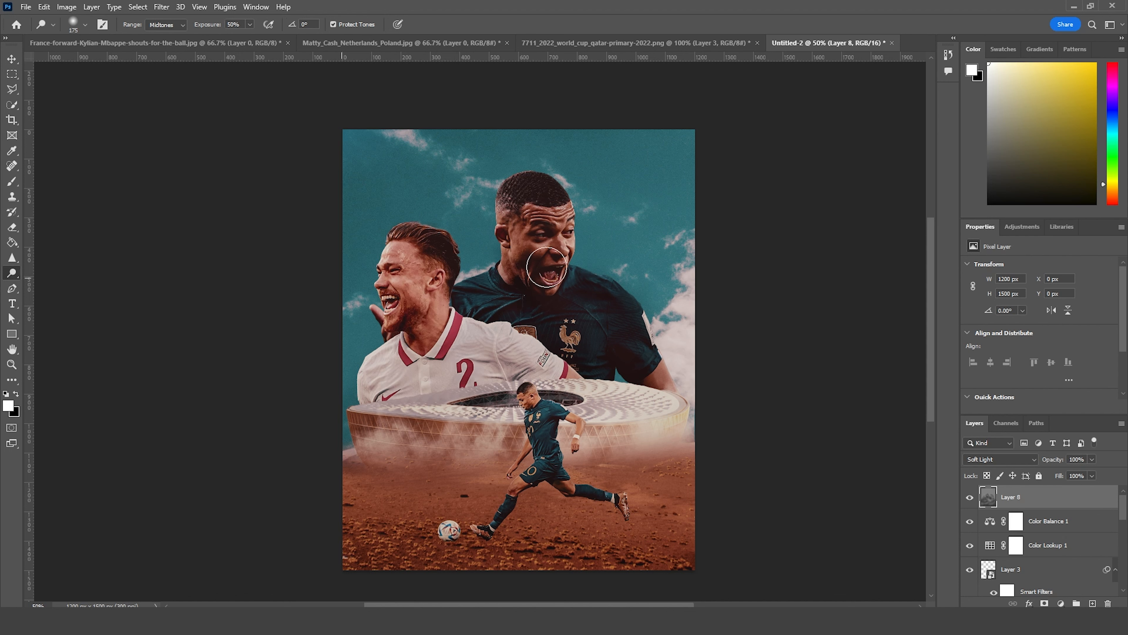
{"action": "key", "text": "bracketleft"}
{"action": "key", "text": "bracketleft"}
{"action": "key", "text": "bracketleft"}
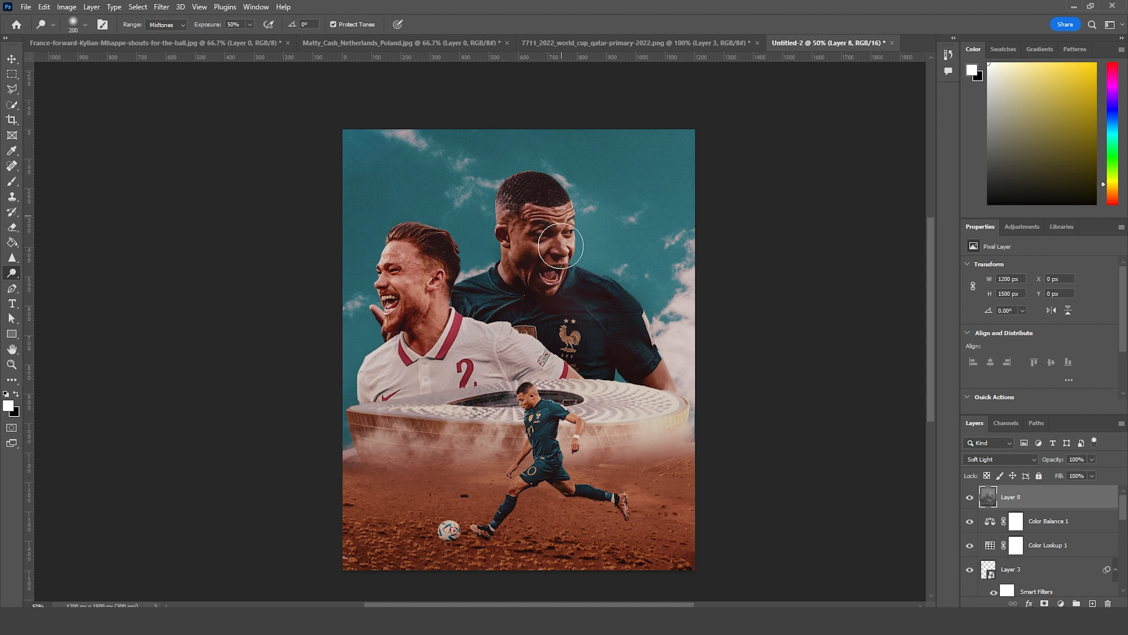
{"action": "mouse_move", "coordinate": [392, 254]}
{"action": "left_mouse_down"}
{"action": "mouse_move", "coordinate": [378, 338]}
{"action": "mouse_move", "coordinate": [388, 303]}
{"action": "left_mouse_up"}
{"action": "key", "text": "bracketright"}
{"action": "key", "text": "bracketright"}
{"action": "key", "text": "bracketright"}
{"action": "key", "text": "bracketright"}
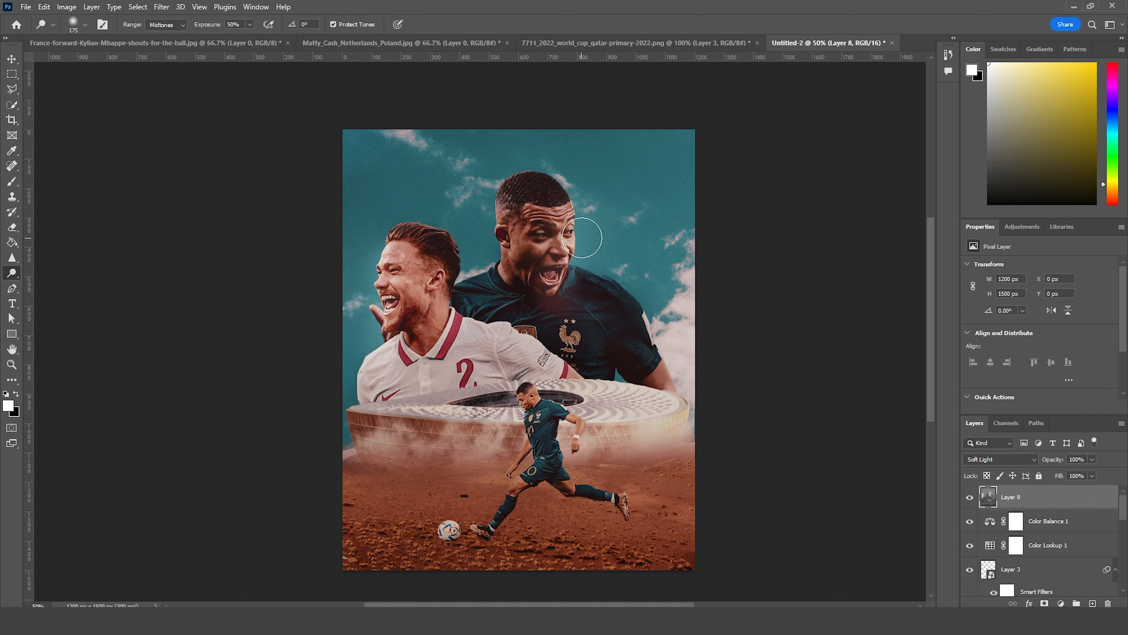
{"action": "key", "text": "bracketright"}
{"action": "key", "text": "bracketright"}
{"action": "key", "text": "bracketleft"}
{"action": "key", "text": "bracketleft"}
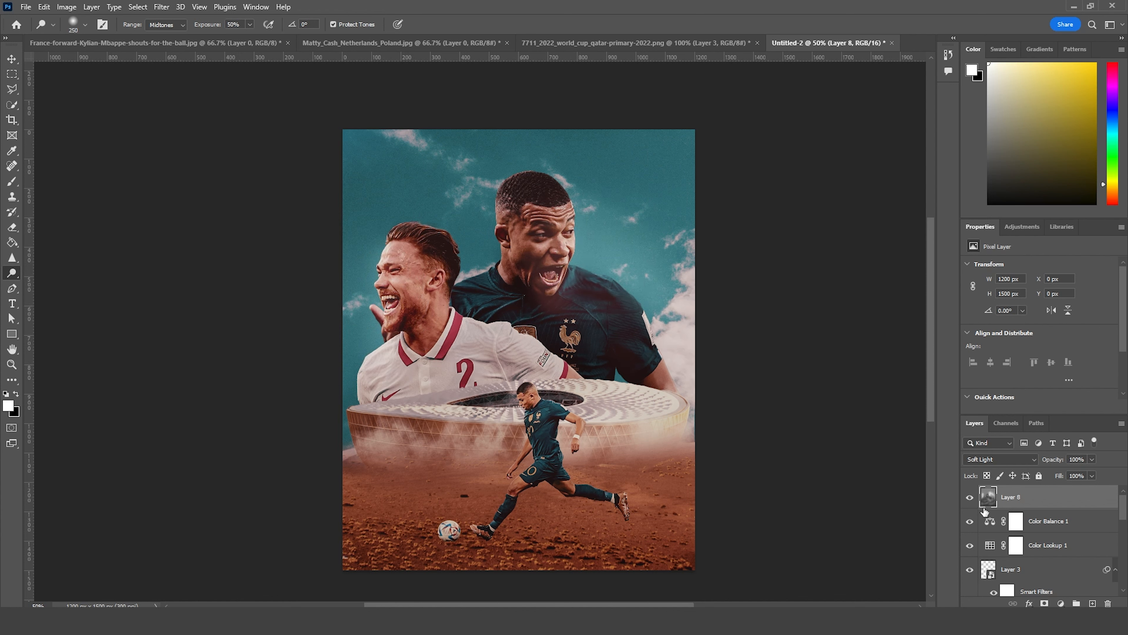
{"action": "left_click", "coordinate": [970, 498]}
{"action": "left_click", "coordinate": [969, 497]}
Step: Add a Brightness/Contrast adjustment above the dodge and burn layer and raise its brightness slightly
{"action": "left_click", "coordinate": [1061, 603]}
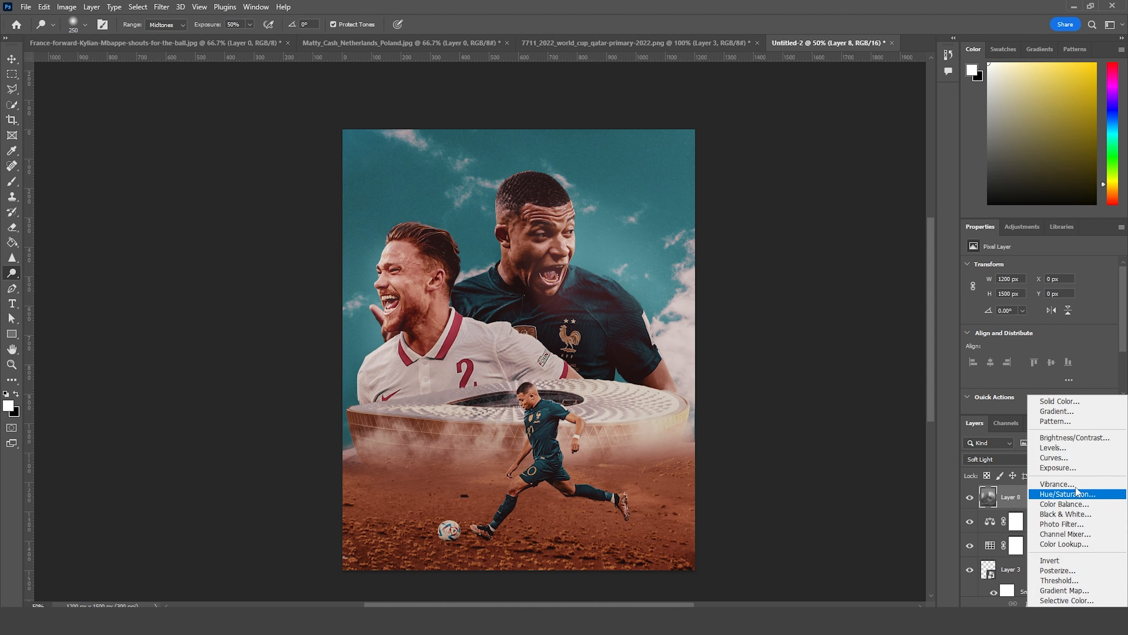
{"action": "left_click", "coordinate": [1075, 439]}
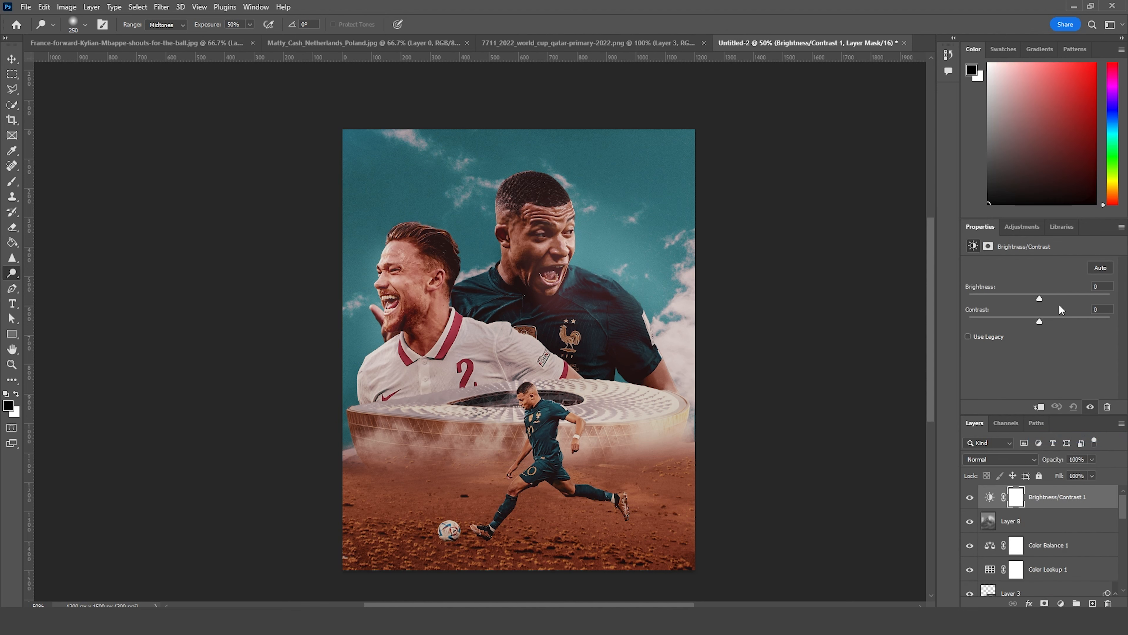
{"action": "left_click", "coordinate": [1048, 297]}
{"action": "left_click_drag", "start_coordinate": [1055, 296], "coordinate": [1051, 296]}
Step: Invert the Brightness/Contrast mask and paint white with a soft brush over both portraits' faces and upper bodies
{"action": "left_click", "coordinate": [1020, 495]}
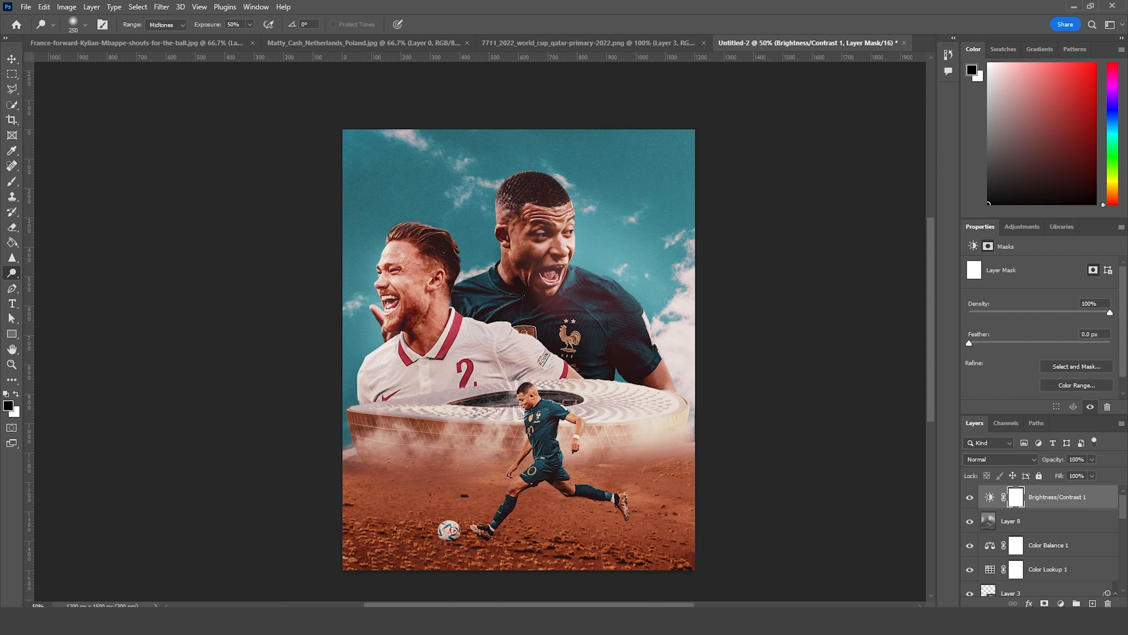
{"action": "key", "text": "ctrl+i"}
{"action": "key", "text": "b"}
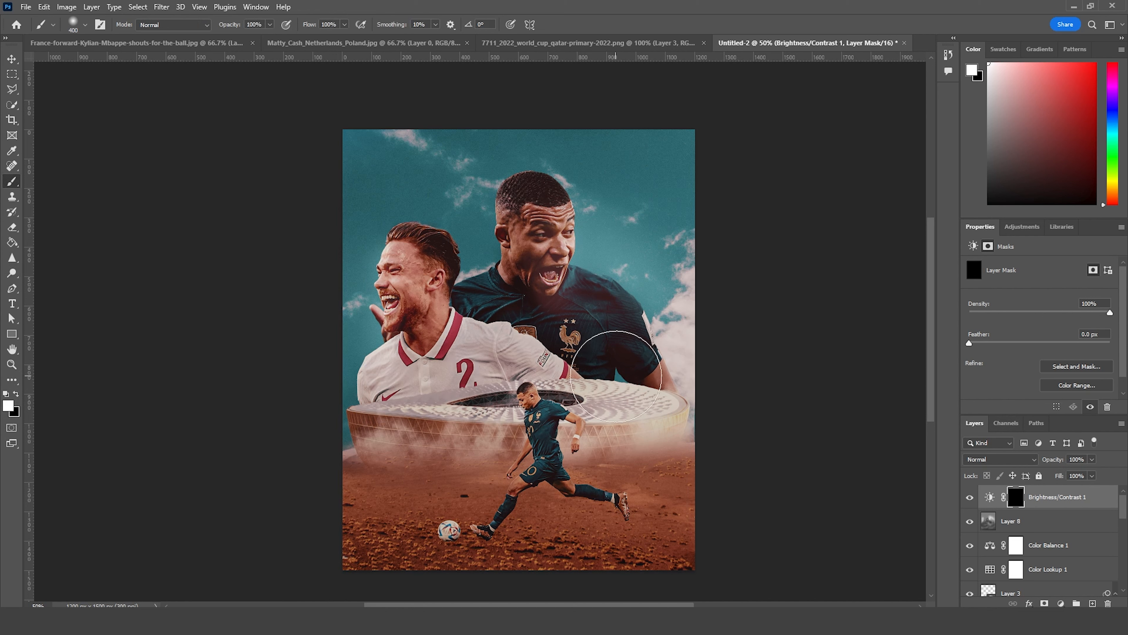
{"action": "key", "text": "bracketleft"}
{"action": "mouse_move", "coordinate": [551, 245]}
{"action": "left_mouse_down"}
{"action": "mouse_move", "coordinate": [570, 230]}
{"action": "mouse_move", "coordinate": [543, 254]}
{"action": "mouse_move", "coordinate": [529, 242]}
{"action": "mouse_move", "coordinate": [530, 263]}
{"action": "mouse_move", "coordinate": [560, 234]}
{"action": "mouse_move", "coordinate": [545, 286]}
{"action": "left_mouse_up"}
{"action": "left_click_drag", "start_coordinate": [369, 267], "coordinate": [415, 293]}
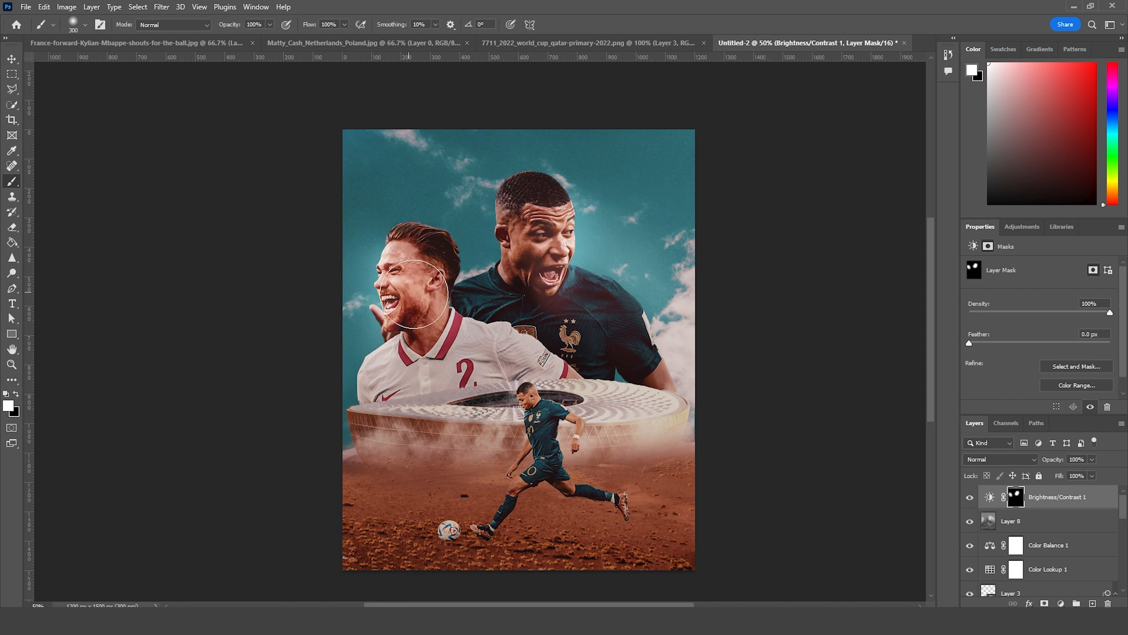
{"action": "key", "text": "bracketright"}
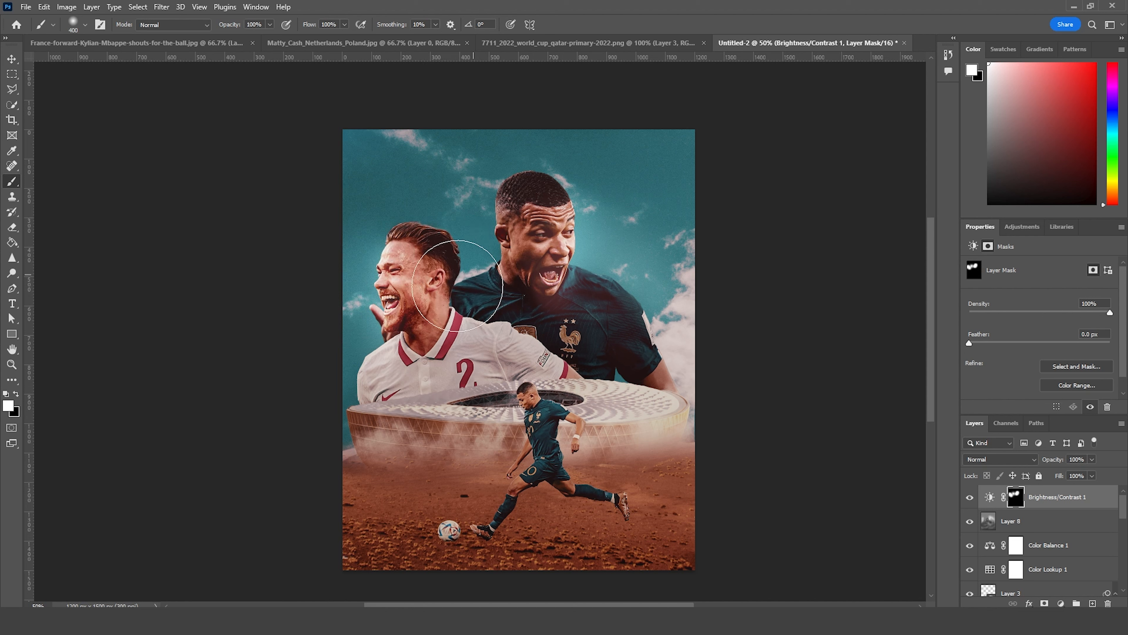
{"action": "mouse_move", "coordinate": [409, 278]}
{"action": "left_mouse_down"}
{"action": "mouse_move", "coordinate": [658, 319]}
{"action": "mouse_move", "coordinate": [700, 377]}
{"action": "mouse_move", "coordinate": [640, 371]}
{"action": "left_mouse_up"}
{"action": "key", "text": "bracketleft"}
{"action": "key", "text": "bracketleft"}
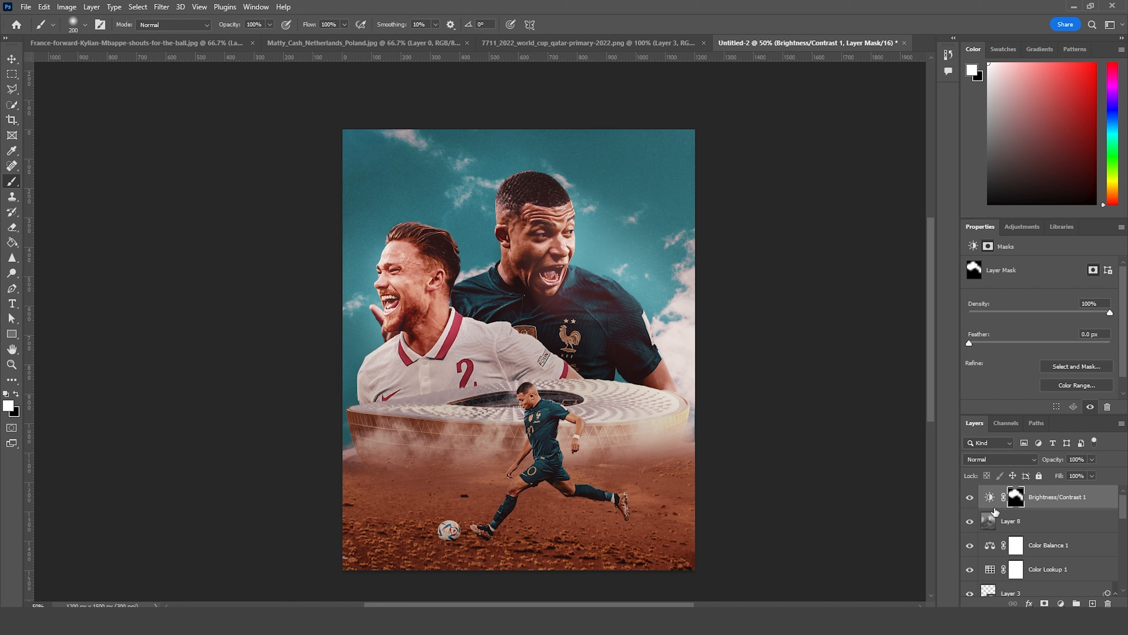
Step: Add a Curves adjustment at the top of the layer stack and pull the RGB midpoint down to darken the image
{"action": "left_click", "coordinate": [1061, 603]}
{"action": "left_click", "coordinate": [1053, 457]}
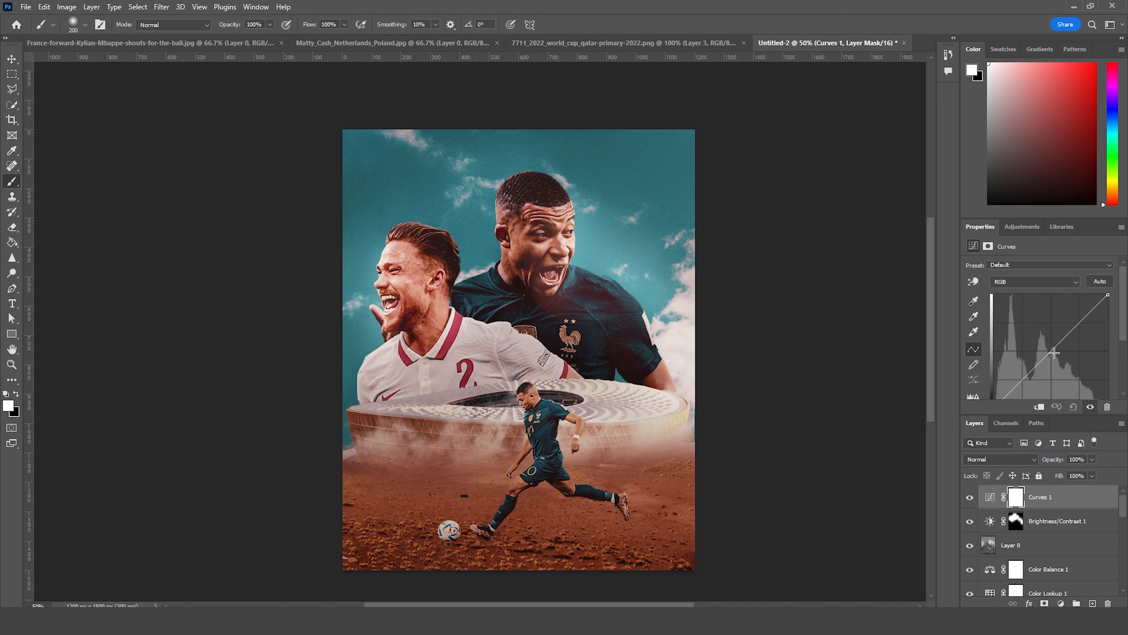
{"action": "left_click_drag", "start_coordinate": [1055, 352], "coordinate": [1062, 358]}
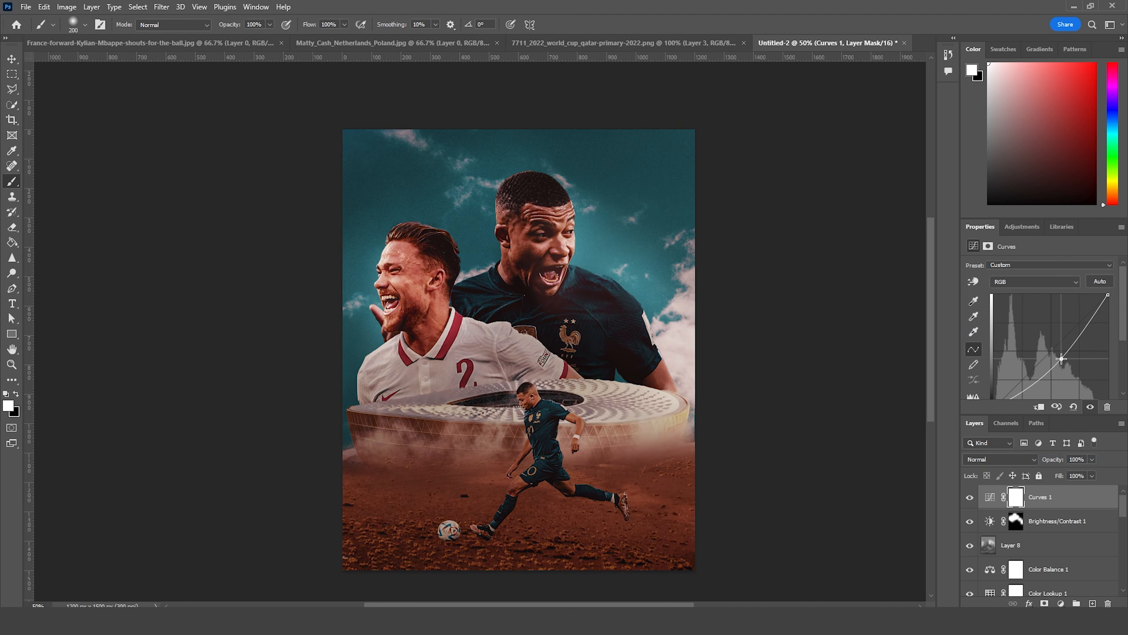
Step: Invert the Curves mask and paint white along the foggy base of the stadium on both sides of the kicking footballer
{"action": "left_click", "coordinate": [1017, 498]}
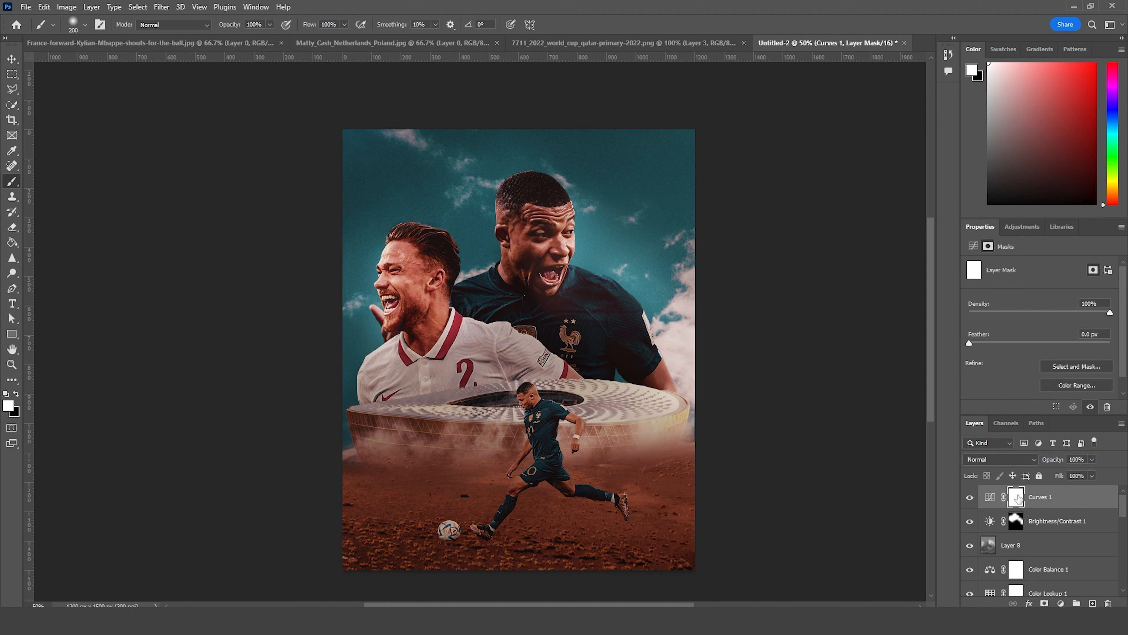
{"action": "key", "text": "ctrl+i"}
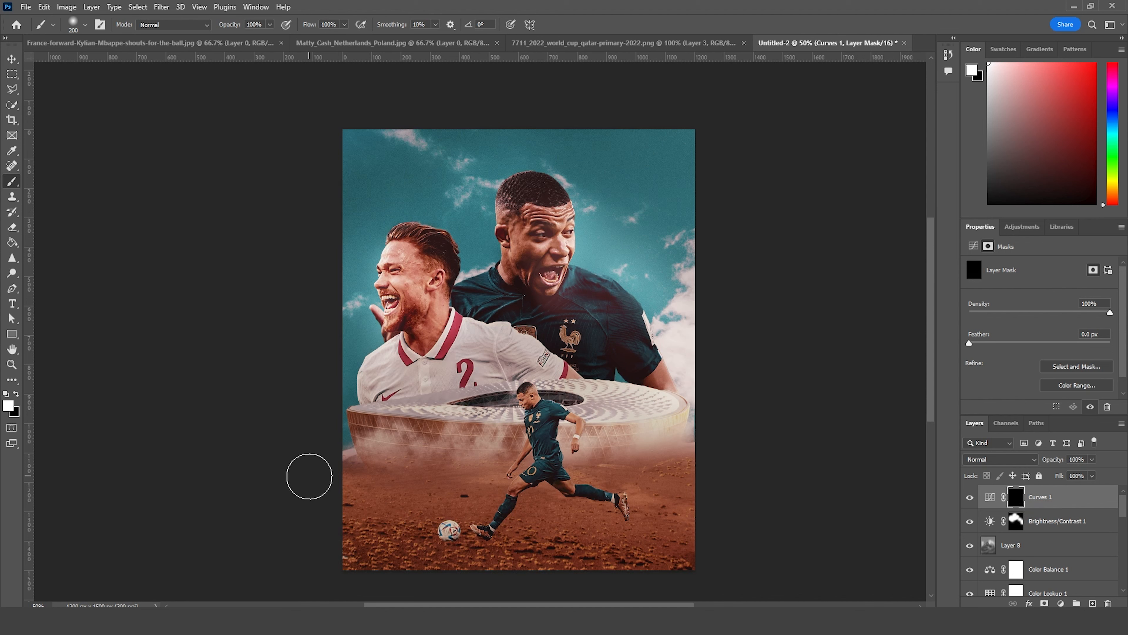
{"action": "key", "text": "bracketright"}
{"action": "key", "text": "bracketright"}
{"action": "key", "text": "bracketright"}
{"action": "key", "text": "bracketleft"}
{"action": "key", "text": "bracketleft"}
{"action": "left_click_drag", "start_coordinate": [443, 467], "coordinate": [493, 461]}
{"action": "left_click_drag", "start_coordinate": [713, 437], "coordinate": [687, 454]}
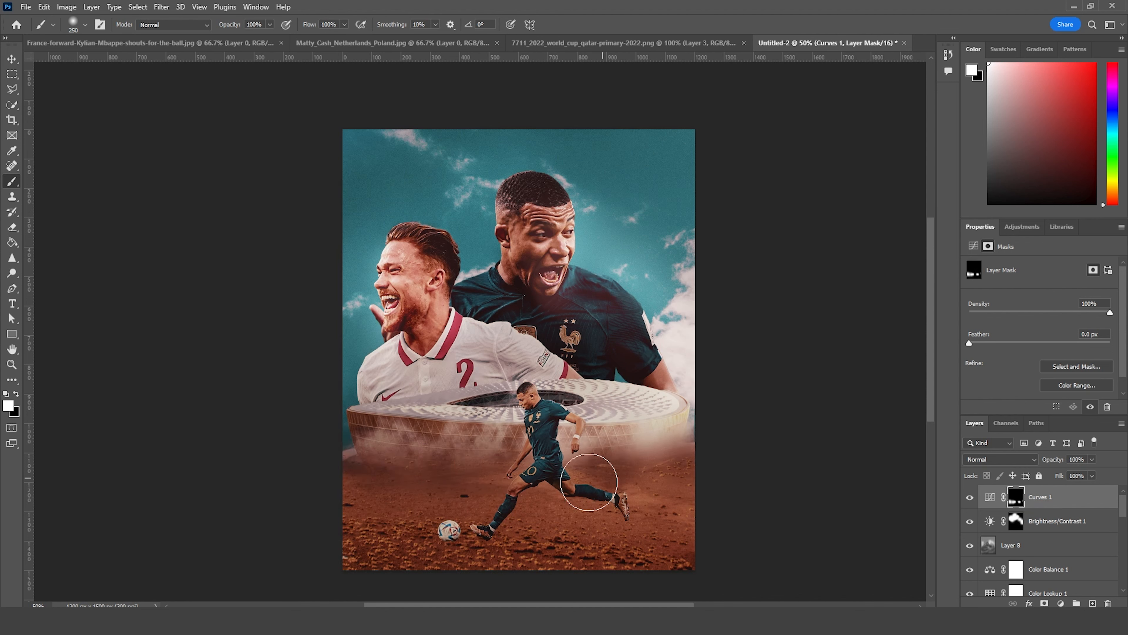
Step: Paint white on the Curves mask with a larger brush across the desert foreground to darken it
{"action": "key", "text": "bracketright"}
{"action": "key", "text": "bracketright"}
{"action": "key", "text": "bracketright"}
{"action": "left_click_drag", "start_coordinate": [369, 549], "coordinate": [752, 554]}
Step: Paint the Curves darkening over the stadium rim and the portraits' lower shirts with a smaller brush, and compare with the adjustment hidden
{"action": "key", "text": "bracketleft"}
{"action": "key", "text": "bracketleft"}
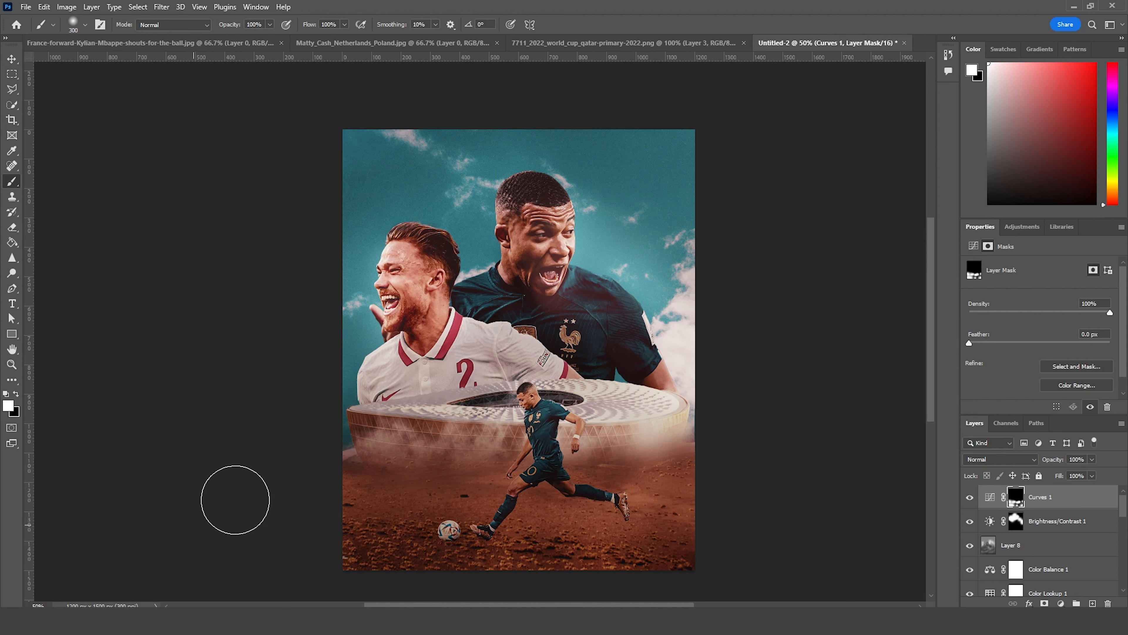
{"action": "key", "text": "bracketleft"}
{"action": "key", "text": "bracketleft"}
{"action": "key", "text": "bracketleft"}
{"action": "left_click_drag", "start_coordinate": [365, 394], "coordinate": [701, 403]}
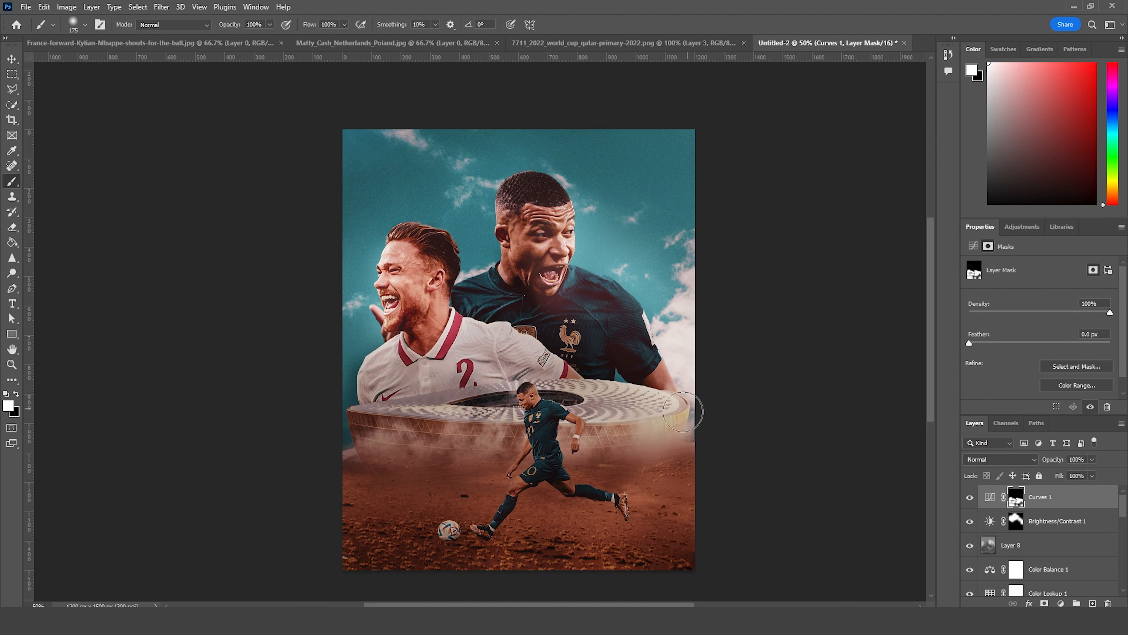
{"action": "key", "text": "bracketleft"}
{"action": "left_click_drag", "start_coordinate": [474, 313], "coordinate": [554, 352]}
{"action": "left_click", "coordinate": [970, 498]}
{"action": "left_click", "coordinate": [970, 497]}
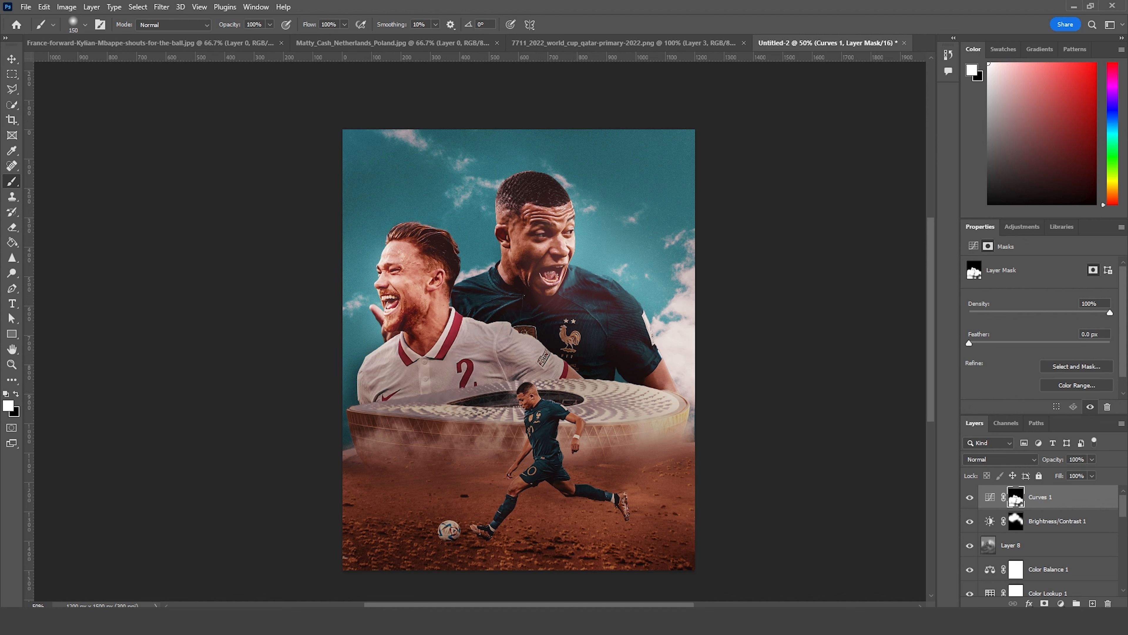
Step: Add the text "France" near the top of the poster and set its font to Punch Condensed Italic
{"action": "left_click", "coordinate": [11, 62]}
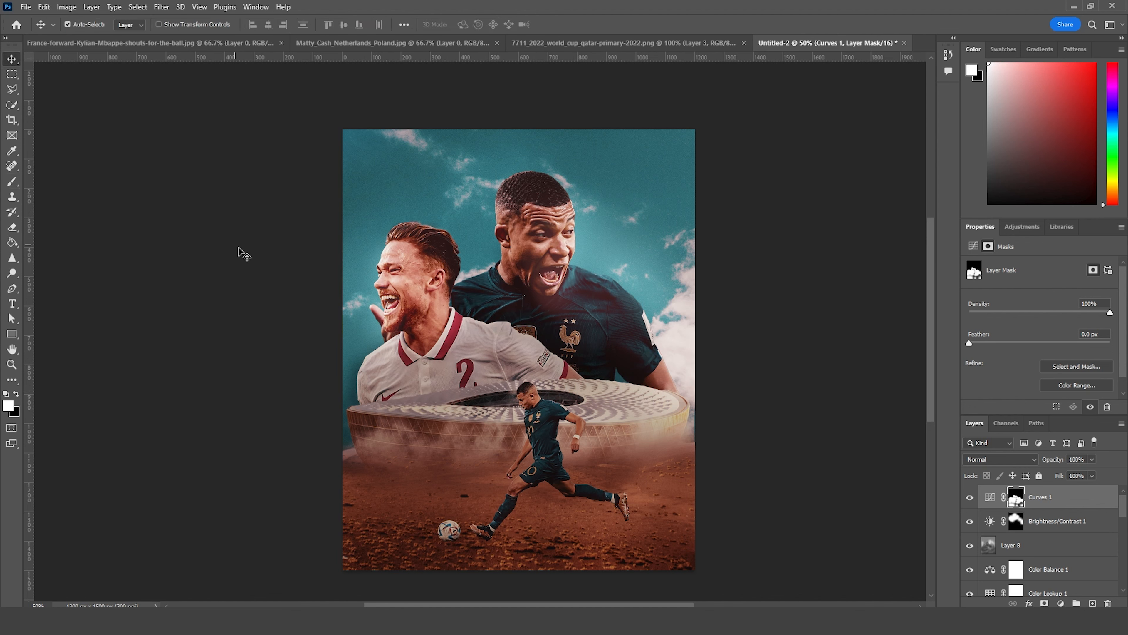
{"action": "left_click", "coordinate": [11, 304]}
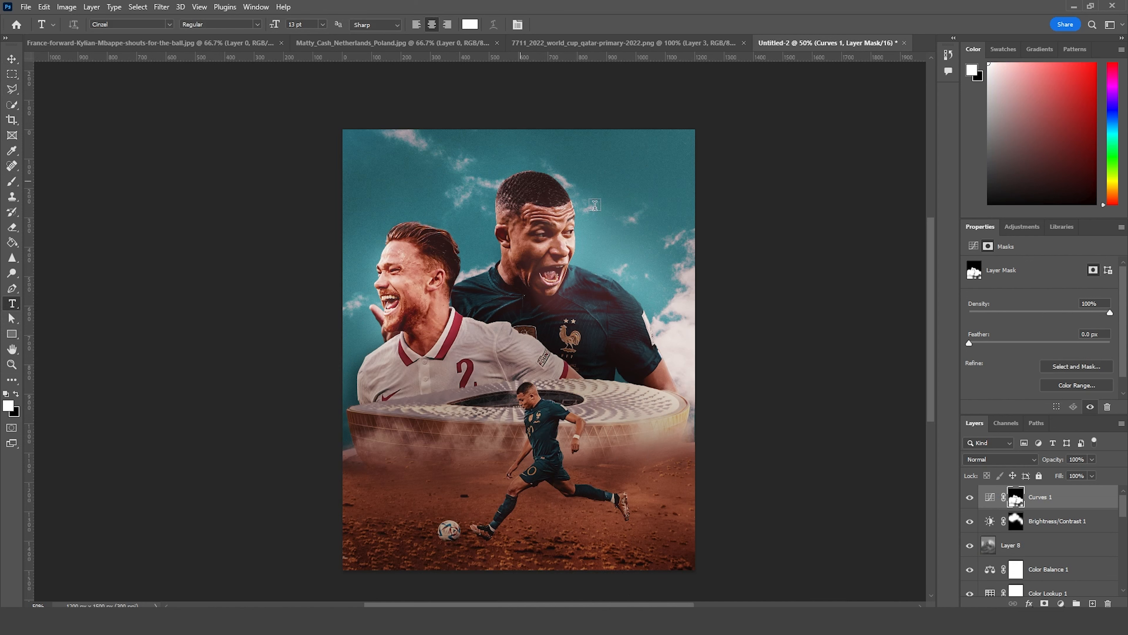
{"action": "left_click", "coordinate": [520, 180]}
{"action": "type", "text": "FRANCE"}
{"action": "double_click", "coordinate": [983, 501]}
{"action": "left_click", "coordinate": [1076, 297]}
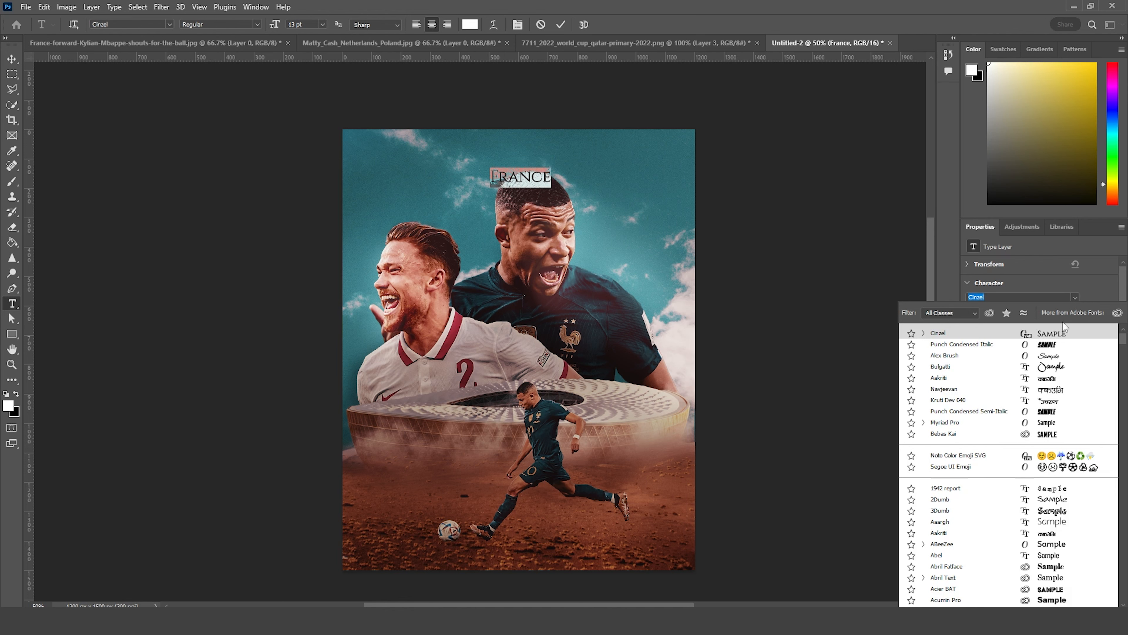
{"action": "left_click", "coordinate": [1050, 345]}
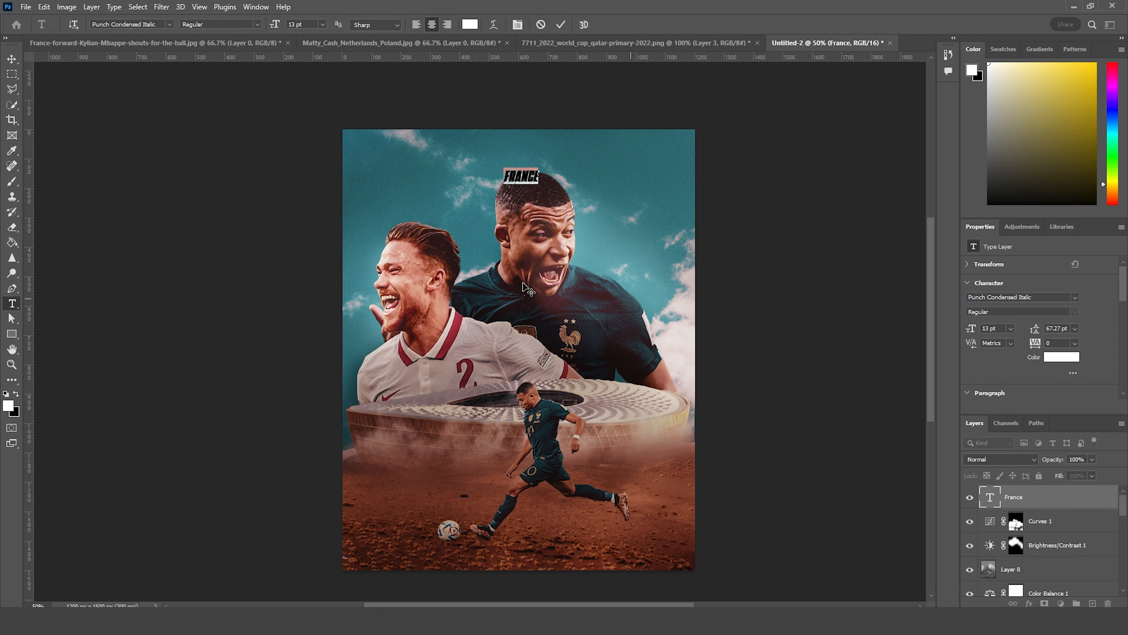
Step: Scale the France title up to about 70.1 pt and position it across the head of the dark-shirted portrait
{"action": "left_click", "coordinate": [12, 59]}
{"action": "key", "text": "ctrl+t"}
{"action": "left_click_drag", "start_coordinate": [541, 186], "coordinate": [580, 198]}
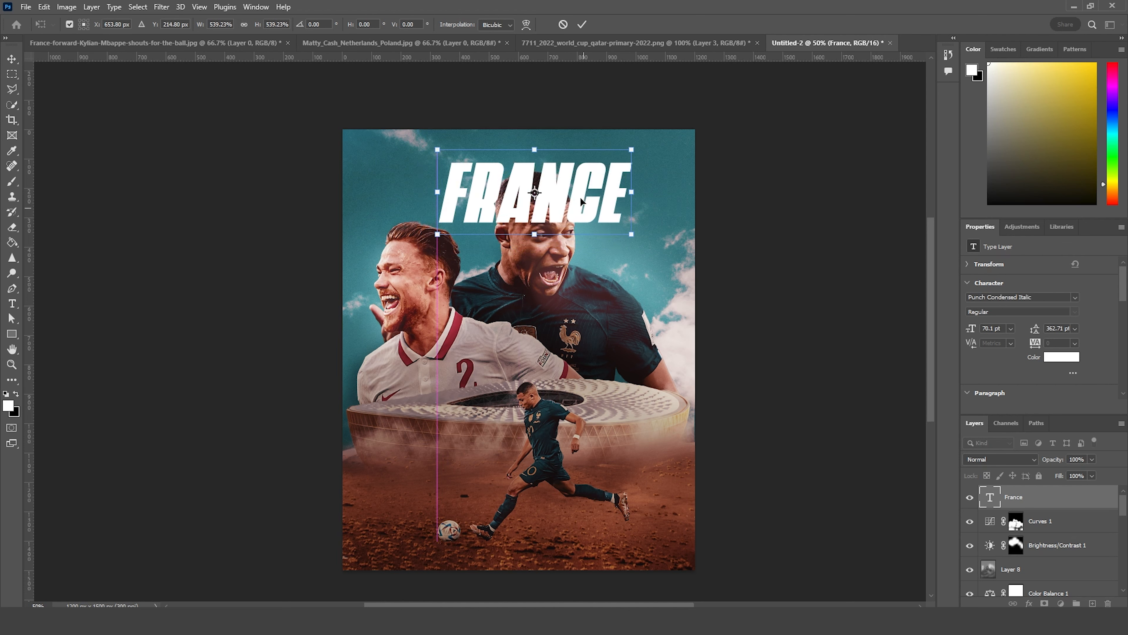
{"action": "key", "text": "Return"}
Step: Move the France text layer behind the portraits, directly above the sky layer, and duplicate it
{"action": "scroll", "coordinate": [1044, 534], "scroll_direction": "down", "scroll_amount": 1}
{"action": "left_click_drag", "start_coordinate": [1005, 613], "coordinate": [972, 527]}
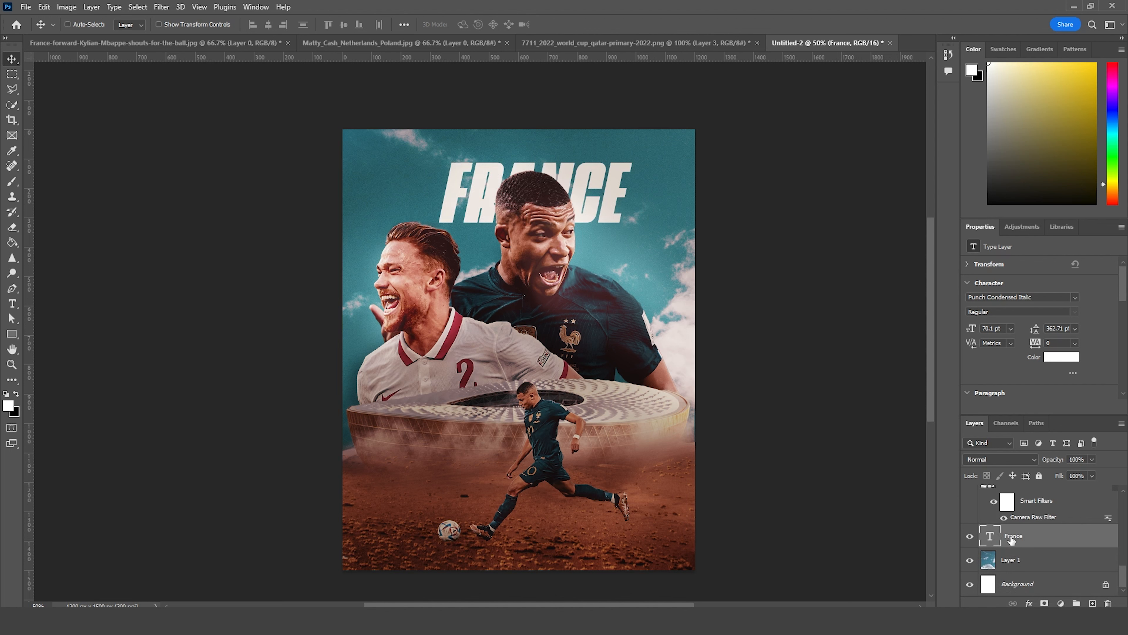
{"action": "key", "text": "ctrl+j"}
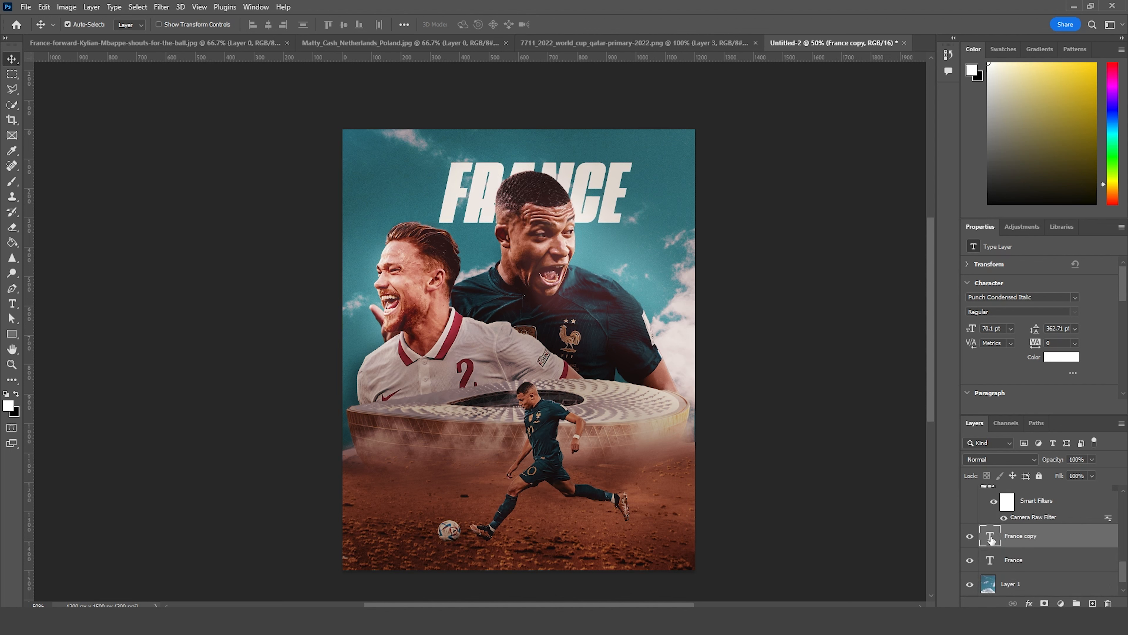
Step: Replace the text of the duplicated France title with "Poland"
{"action": "double_click", "coordinate": [991, 537]}
{"action": "type", "text": "POLAND"}
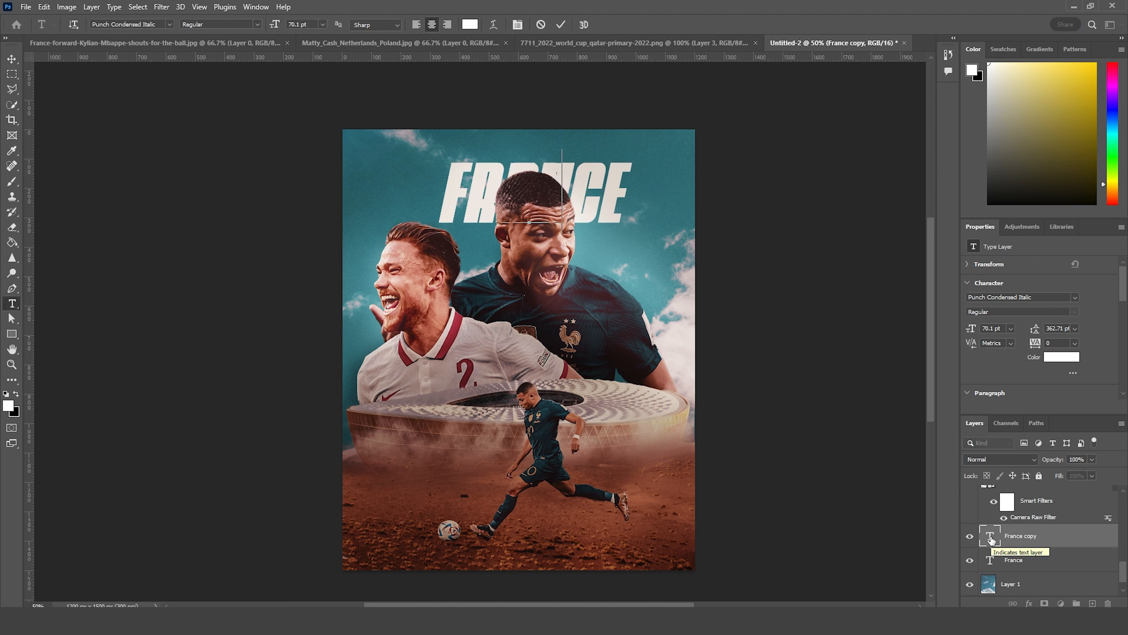
{"action": "left_click", "coordinate": [10, 73]}
{"action": "left_click", "coordinate": [12, 59]}
Step: Scale the Poland title down to about 37.57 pt and place it below the end of the France title
{"action": "key", "text": "ctrl+t"}
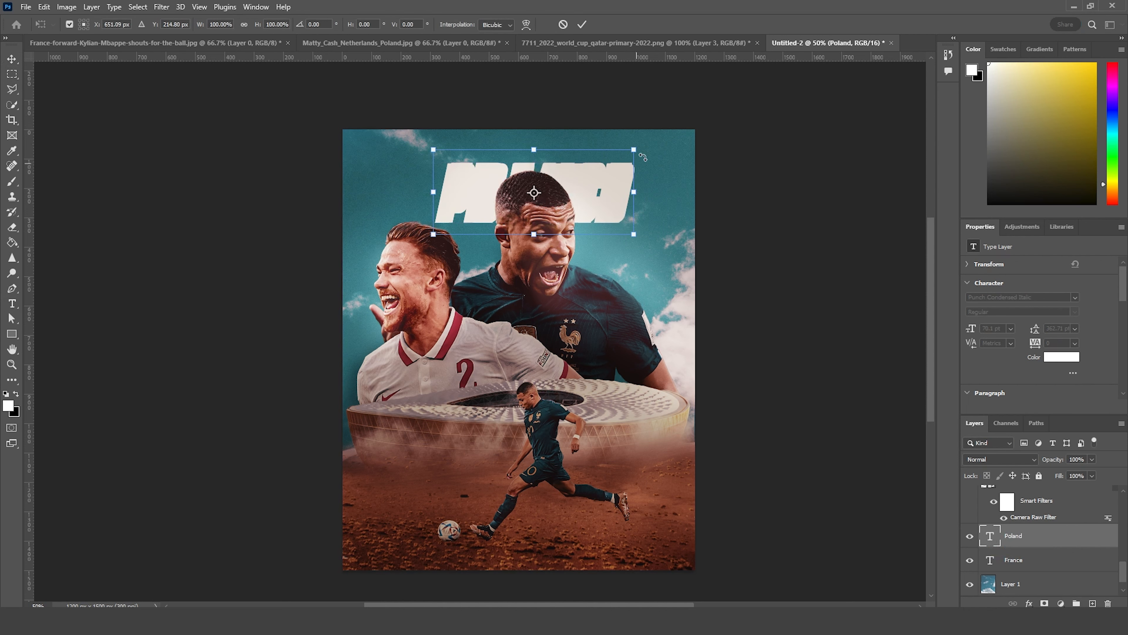
{"action": "left_click_drag", "start_coordinate": [634, 148], "coordinate": [654, 256]}
{"action": "key", "text": "Right"}
{"action": "key", "text": "Right"}
{"action": "key", "text": "Right"}
{"action": "key", "text": "Right"}
{"action": "key", "text": "Right"}
{"action": "key", "text": "Right"}
{"action": "key", "text": "Up"}
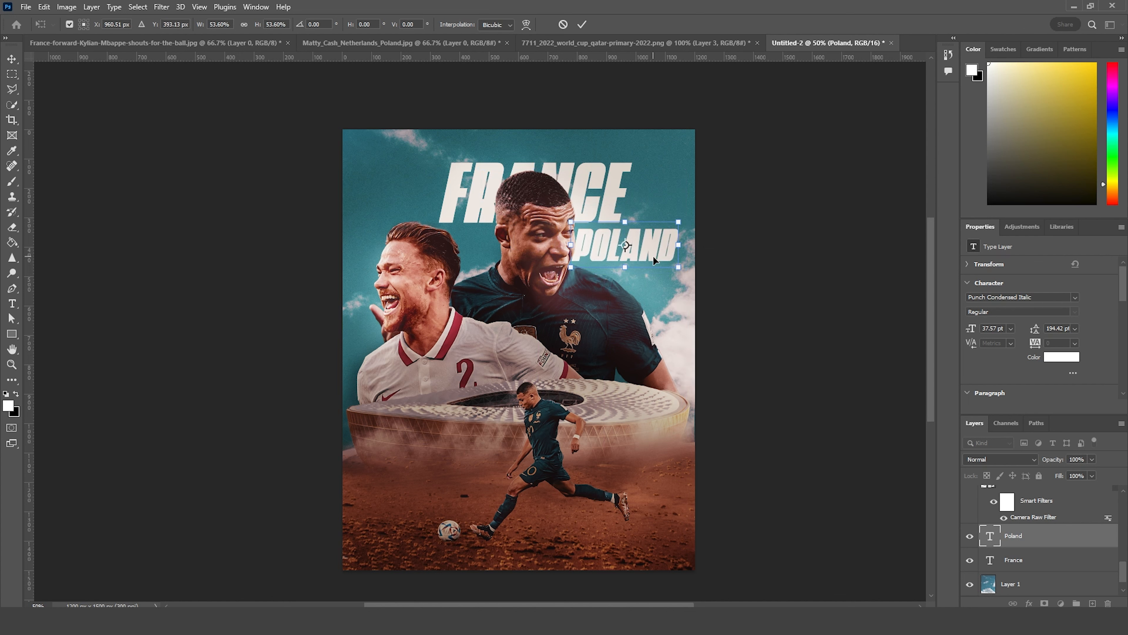
{"action": "key", "text": "Return"}
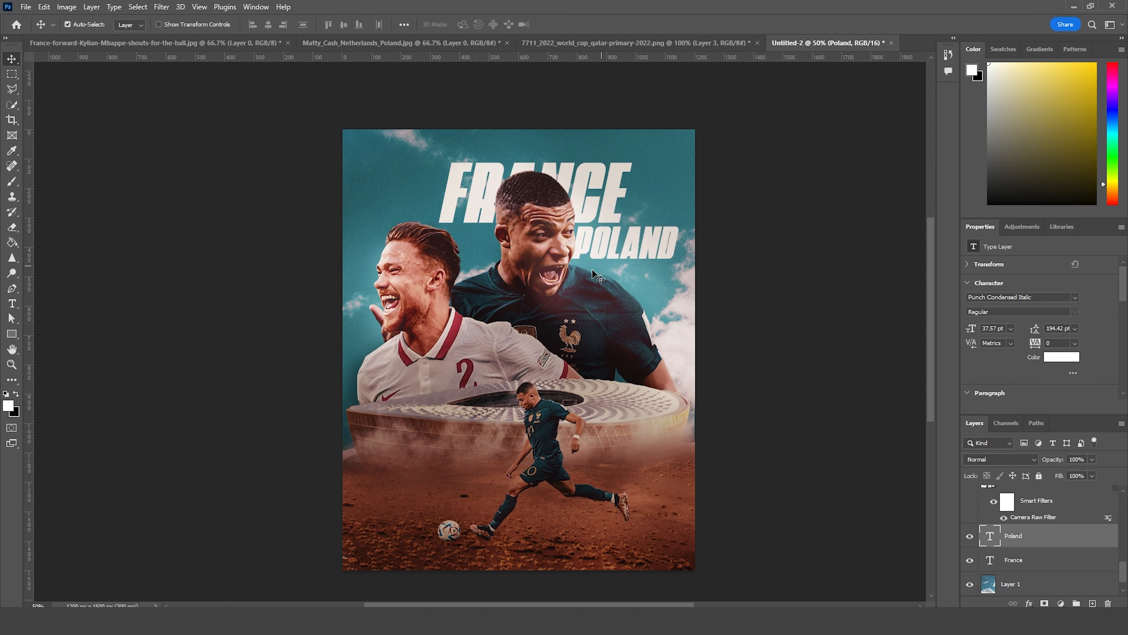
Step: Select the dark-shirted portrait on Layer 6 and move it left and slightly down, clear of the Poland title
{"action": "left_click_drag", "start_coordinate": [540, 295], "coordinate": [522, 294]}
{"action": "key", "text": "ctrl+z"}
{"action": "left_click", "coordinate": [534, 199]}
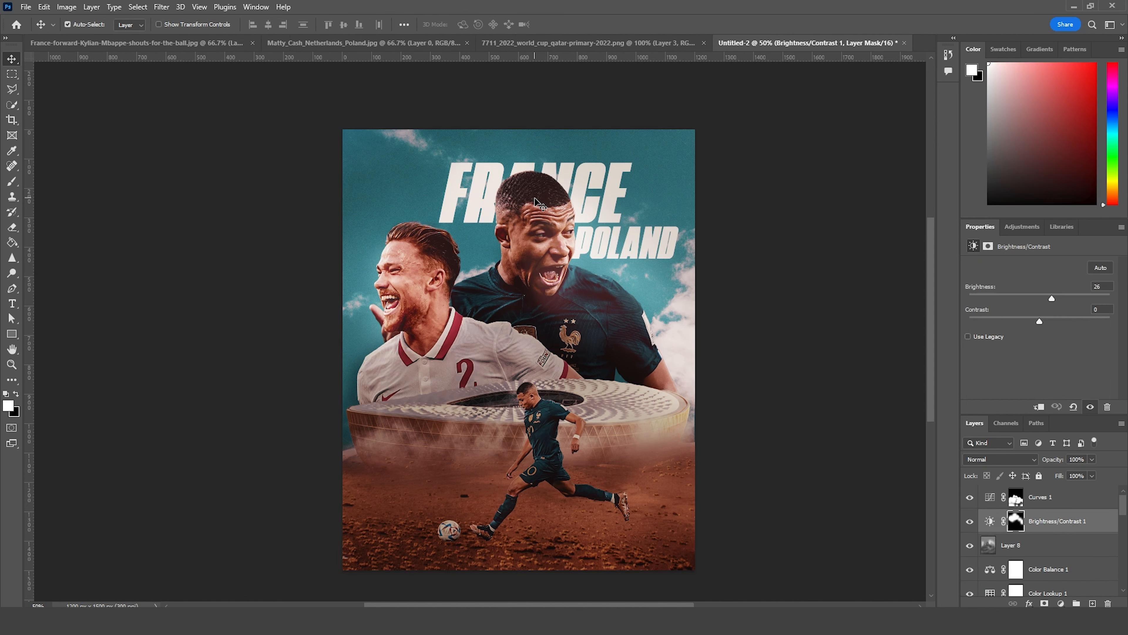
{"action": "right_click", "coordinate": [535, 198]}
{"action": "left_click", "coordinate": [552, 223]}
{"action": "right_click", "coordinate": [552, 225]}
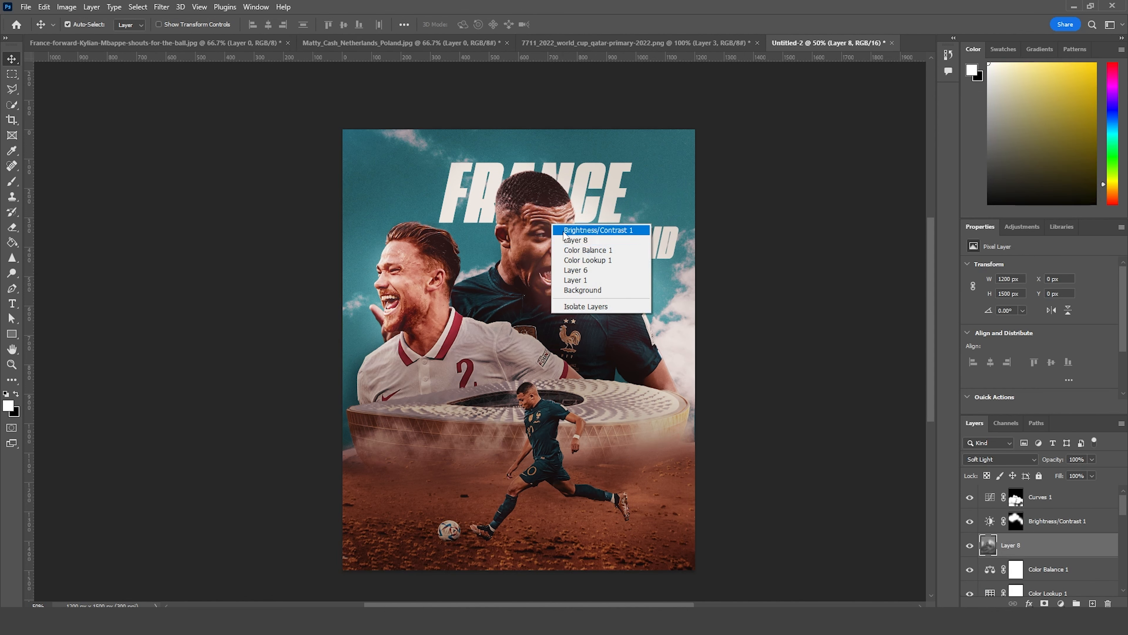
{"action": "left_click", "coordinate": [576, 270]}
{"action": "key", "text": "ctrl+t"}
{"action": "left_click_drag", "start_coordinate": [575, 272], "coordinate": [543, 299]}
{"action": "key", "text": "Return"}
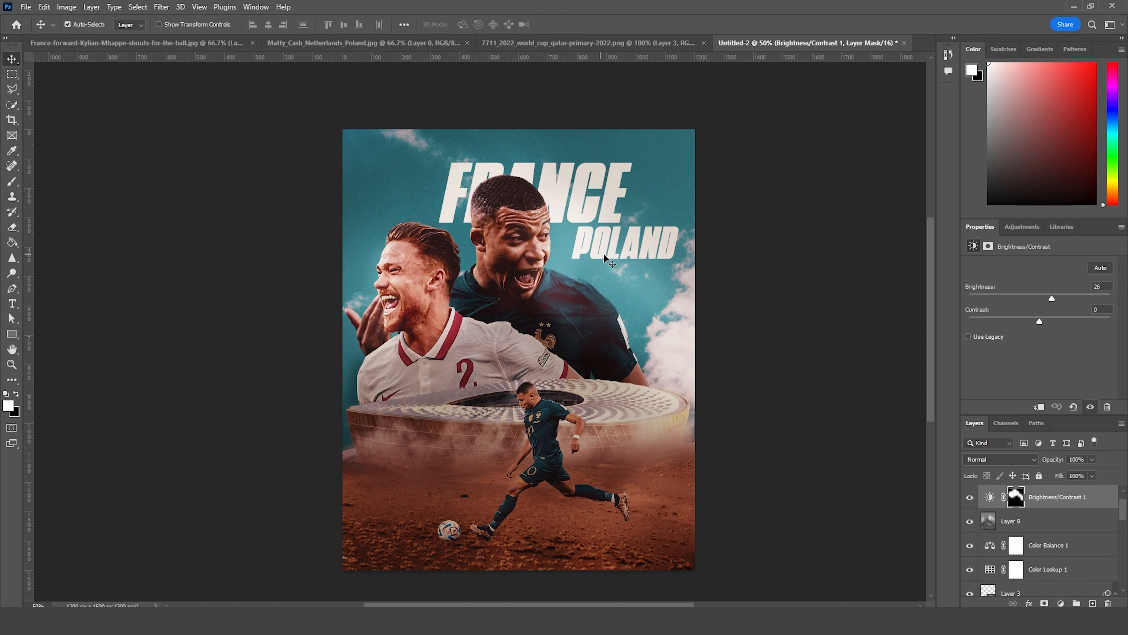
Step: Repaint the Brightness/Contrast 1 mask around the moved portrait with large soft black and white brushes of 500 and 400 px
{"action": "left_click_drag", "start_coordinate": [655, 241], "coordinate": [659, 242]}
{"action": "left_click", "coordinate": [1017, 497]}
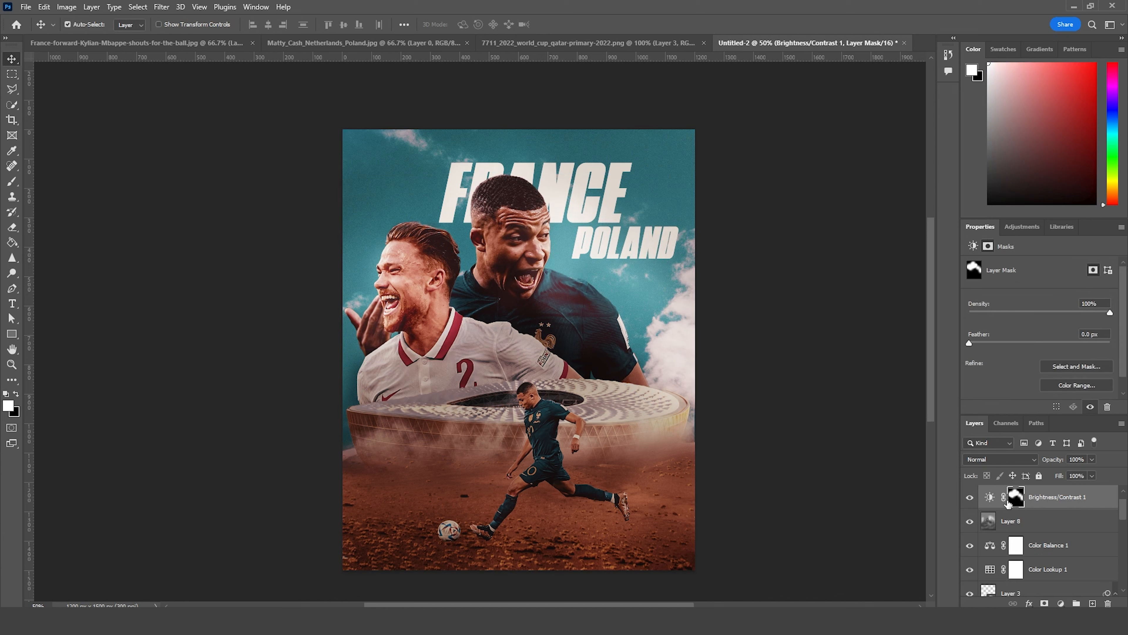
{"action": "key", "text": "b"}
{"action": "key", "text": "bracketright"}
{"action": "key", "text": "bracketright"}
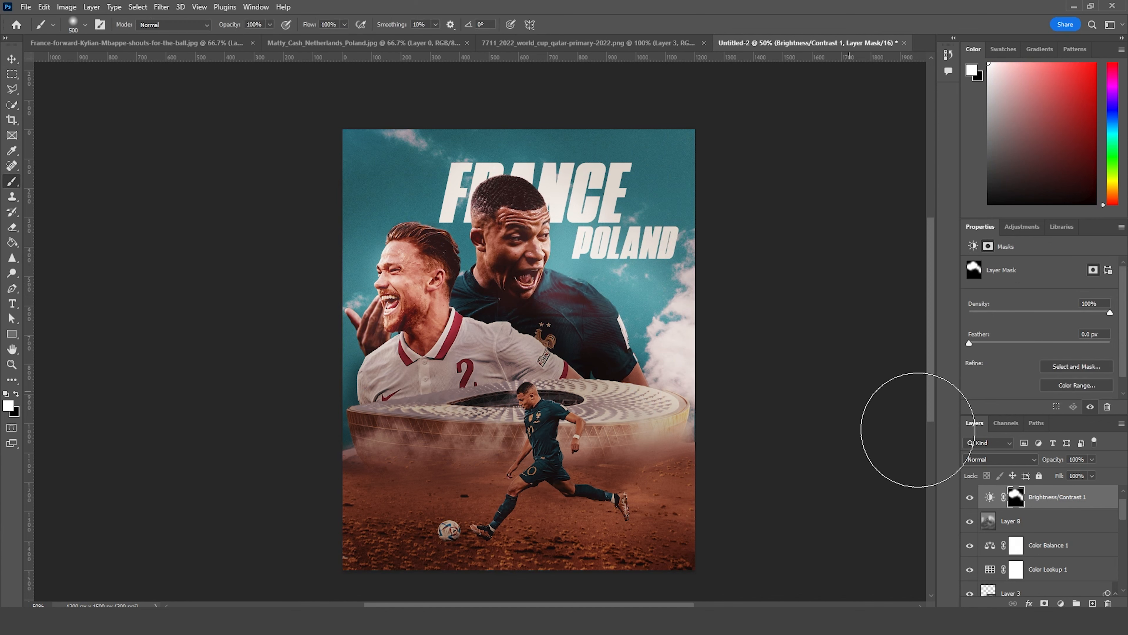
{"action": "key", "text": "x"}
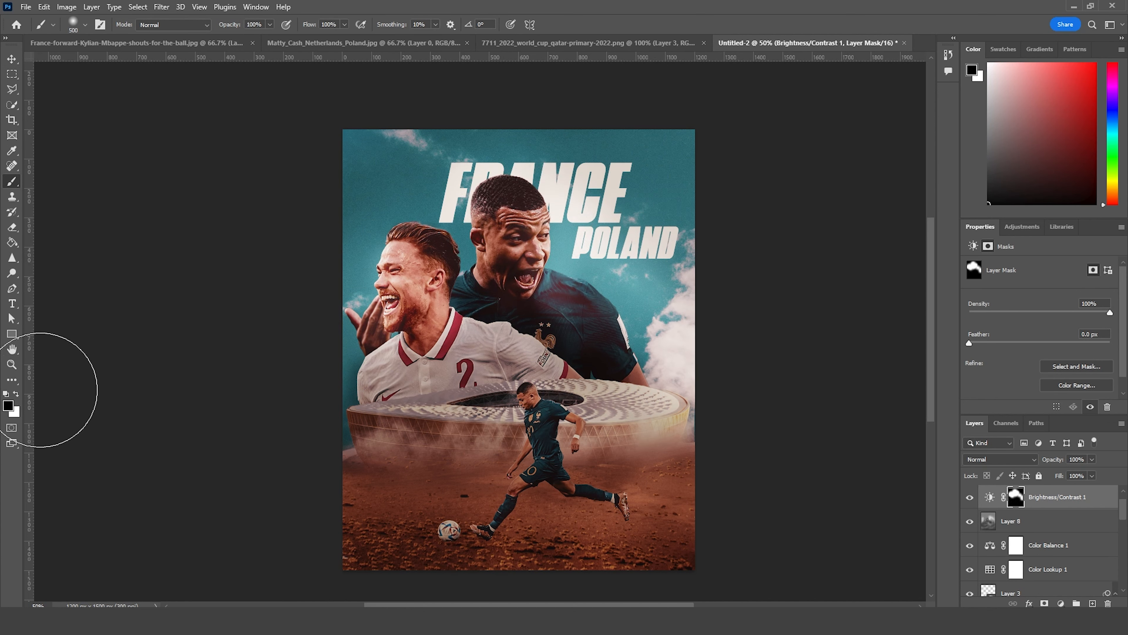
{"action": "key", "text": "bracketleft"}
{"action": "key", "text": "x"}
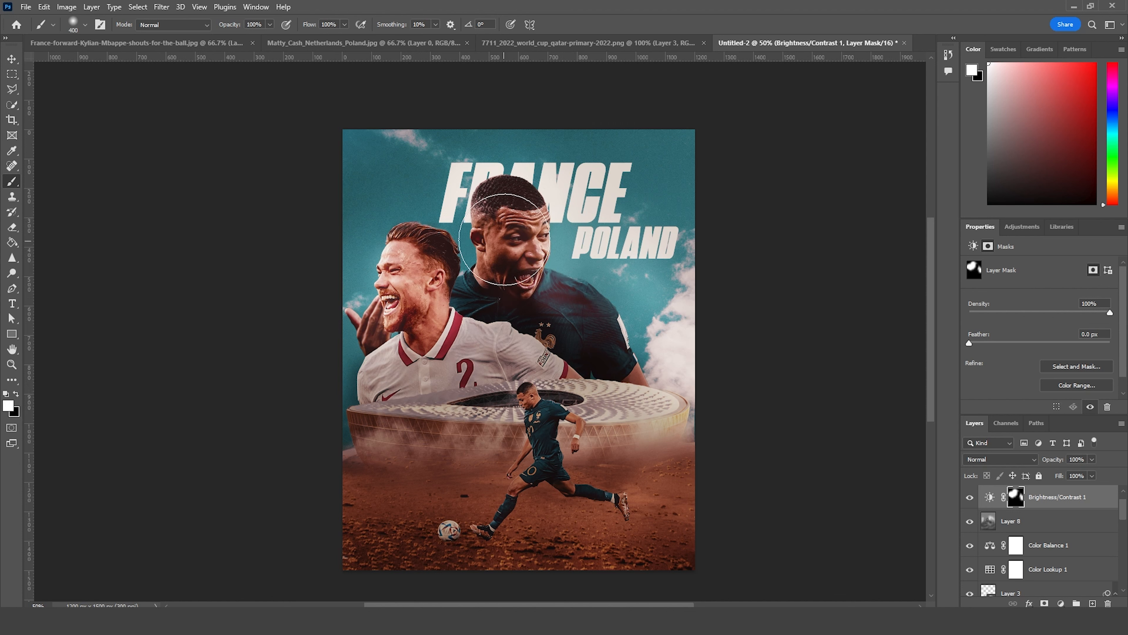
Step: Duplicate the France text layer and move the copy in front of the portraits, directly below Color Lookup 1
{"action": "key", "text": "v"}
{"action": "left_click", "coordinate": [590, 216]}
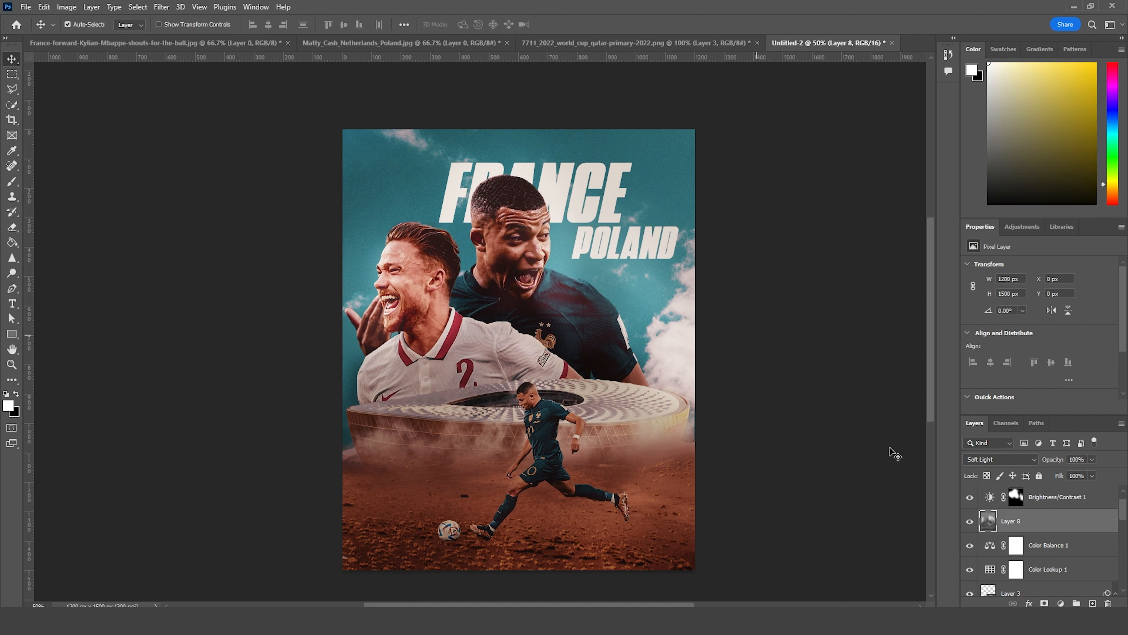
{"action": "scroll", "coordinate": [1008, 565], "scroll_direction": "down", "scroll_amount": 5}
{"action": "scroll", "coordinate": [999, 554], "scroll_direction": "down", "scroll_amount": 5}
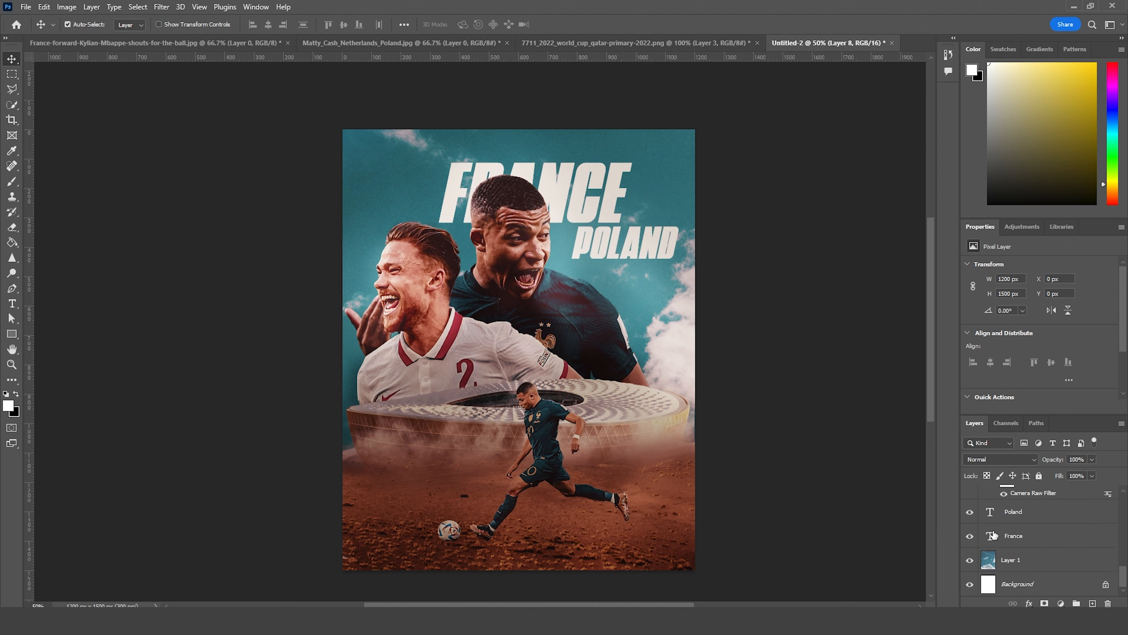
{"action": "left_click", "coordinate": [993, 536]}
{"action": "key", "text": "ctrl+j"}
{"action": "left_click_drag", "start_coordinate": [993, 536], "coordinate": [1022, 527]}
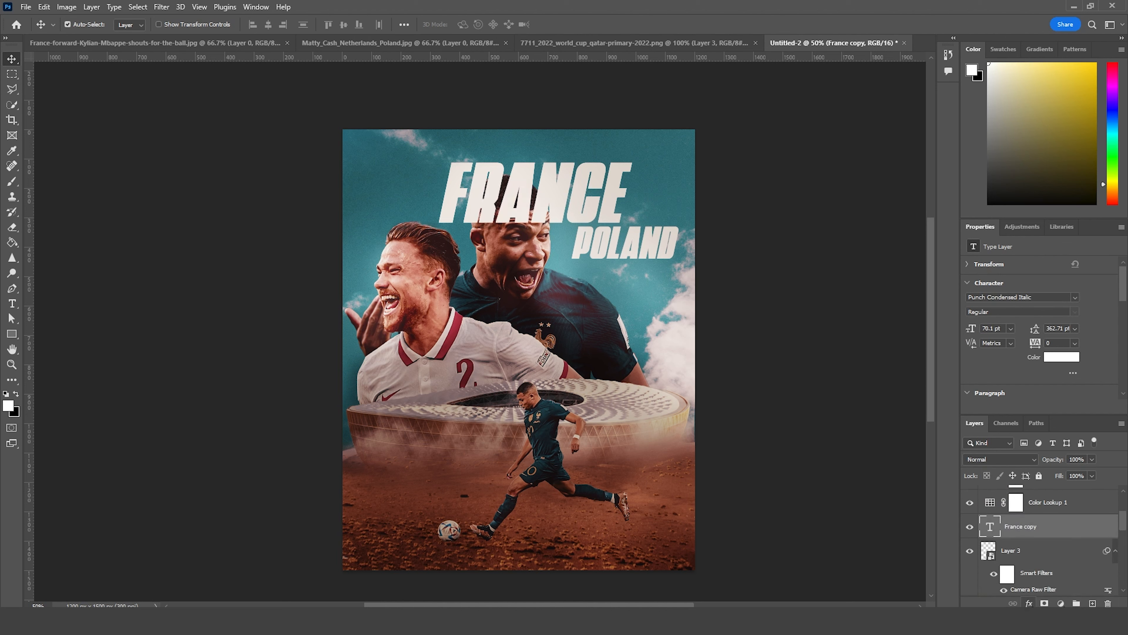
Step: Turn the France copy into an outline with a 2 px inside white Stroke and its fill set to 0%
{"action": "left_click", "coordinate": [1030, 603]}
{"action": "left_click", "coordinate": [1053, 523]}
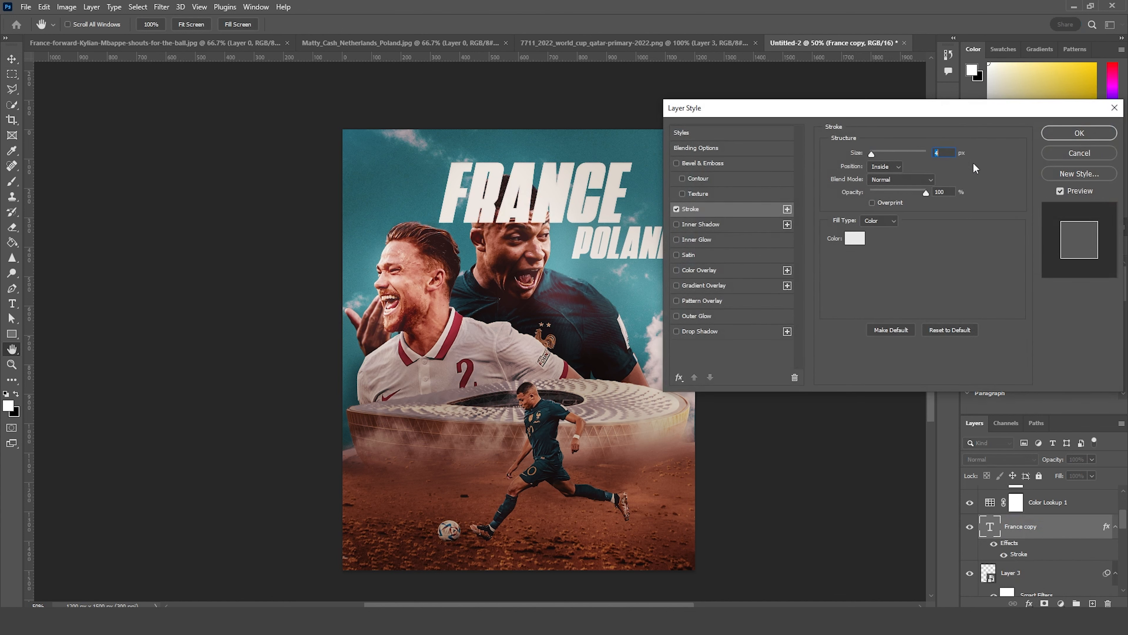
{"action": "left_click", "coordinate": [1064, 137]}
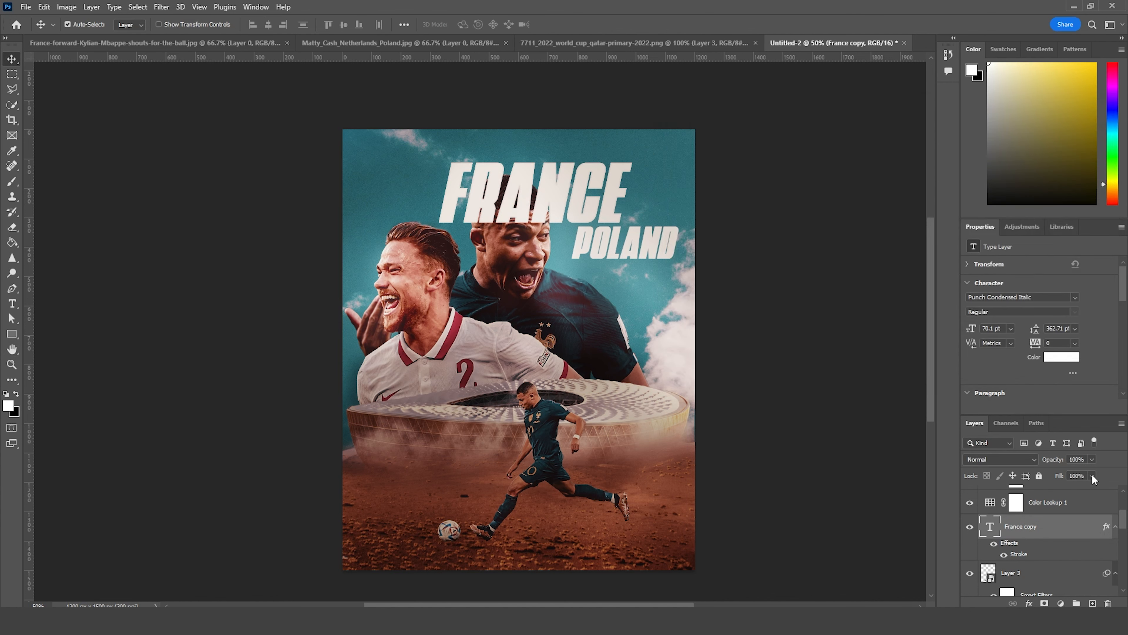
{"action": "left_click_drag", "start_coordinate": [1041, 492], "coordinate": [1038, 492]}
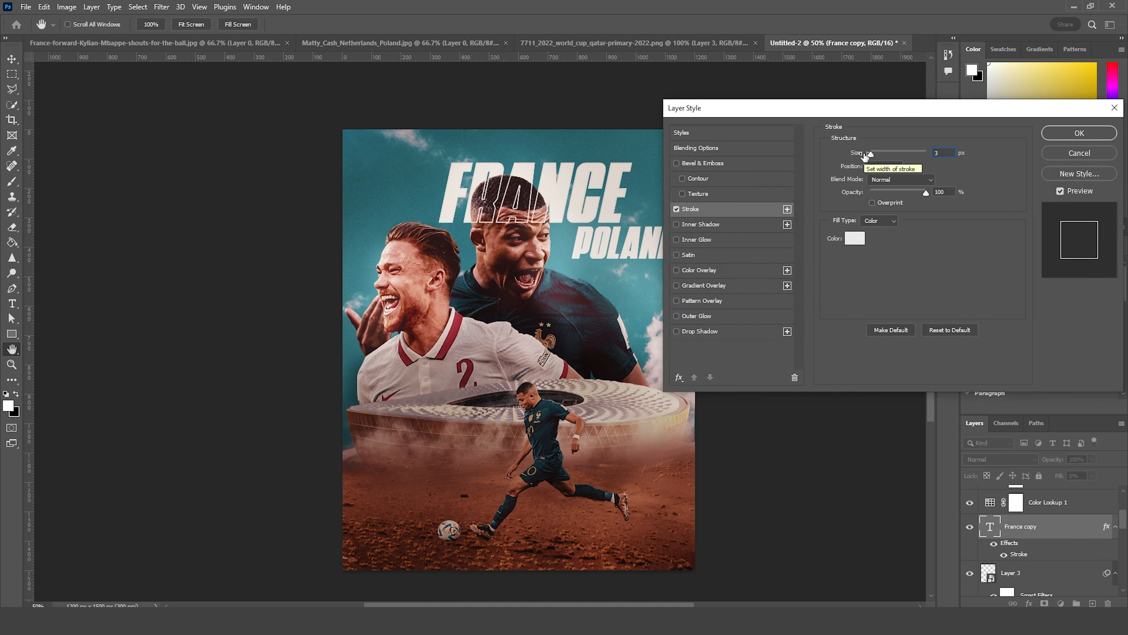
{"action": "type", "text": "2"}
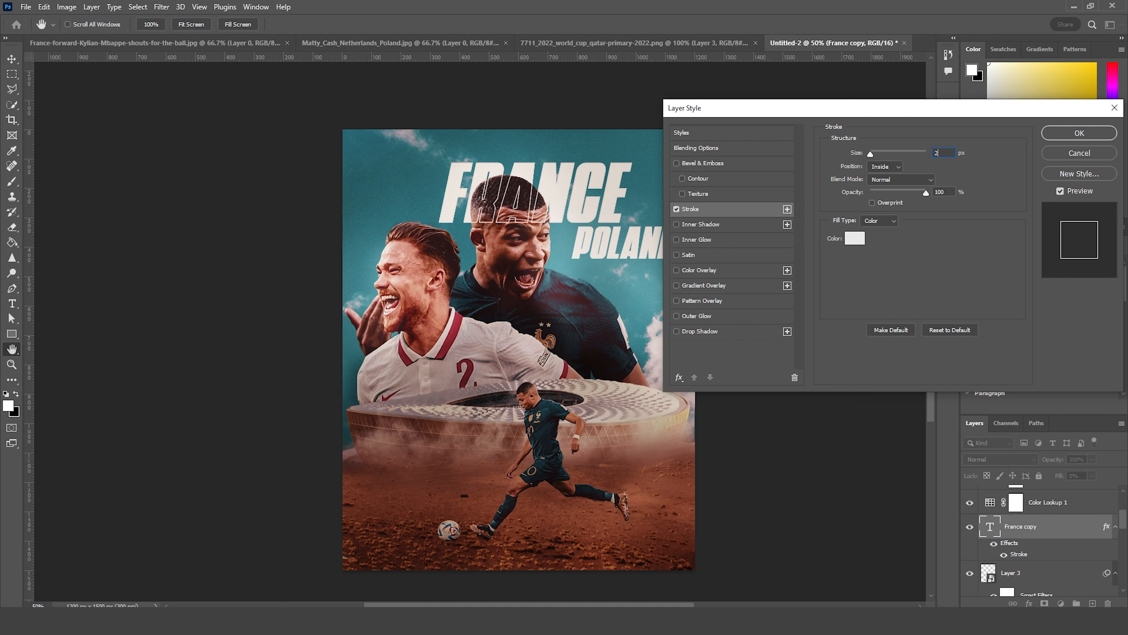
{"action": "left_click", "coordinate": [1067, 130]}
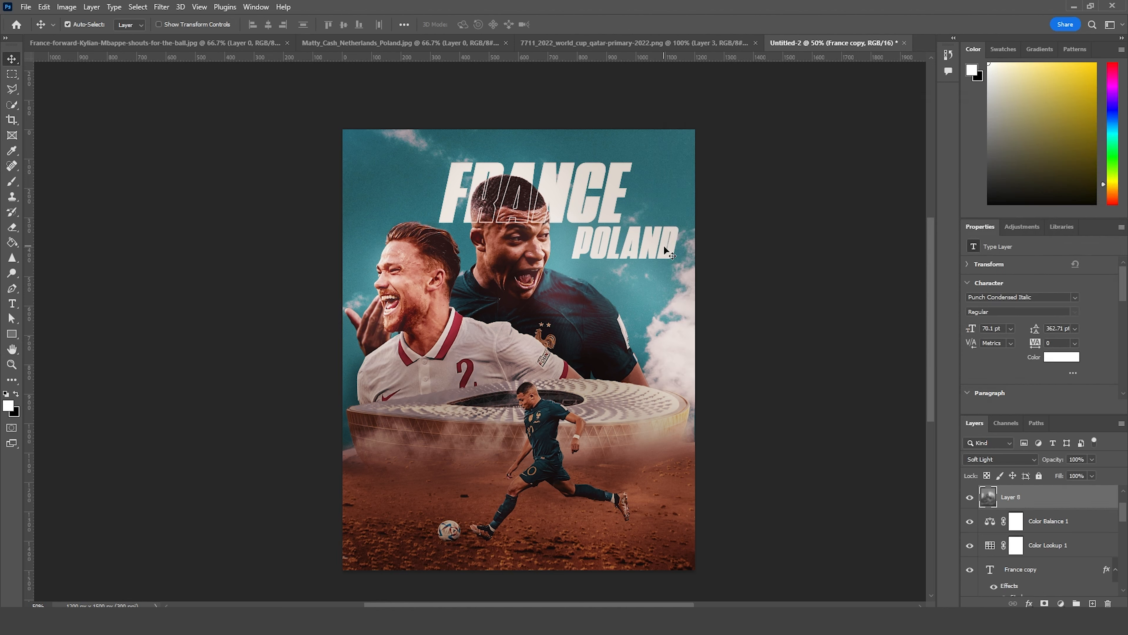
Step: Duplicate the Poland text layer and change the copy's text to "VS"
{"action": "left_click_drag", "start_coordinate": [661, 246], "coordinate": [661, 231]}
{"action": "key", "text": "ctrl+z"}
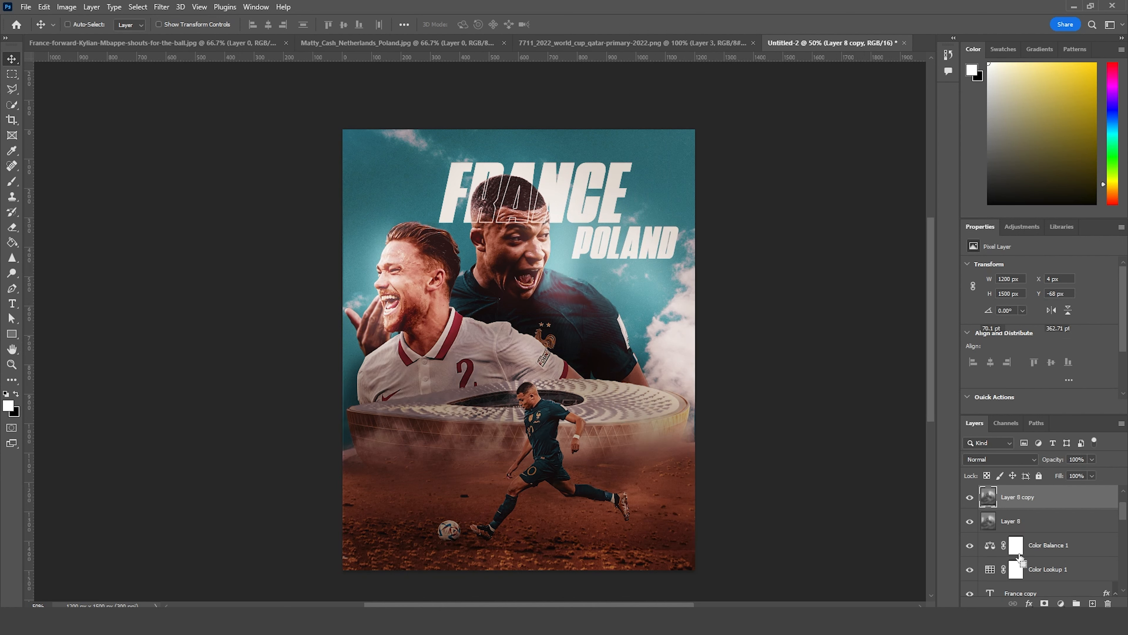
{"action": "scroll", "coordinate": [1001, 564], "scroll_direction": "down", "scroll_amount": 5}
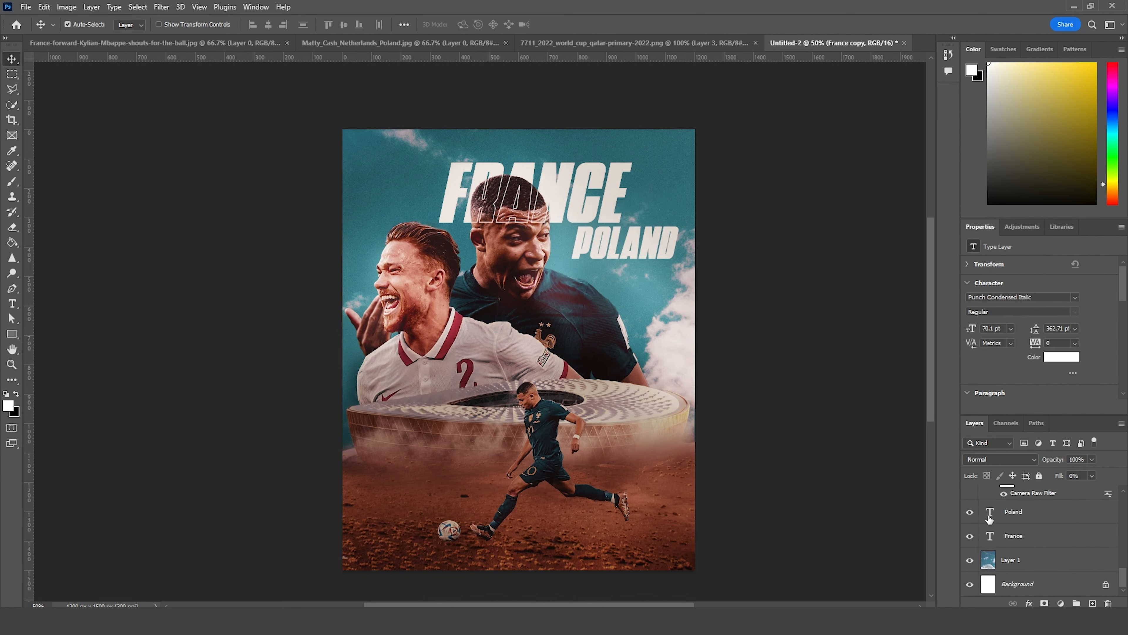
{"action": "left_click", "coordinate": [990, 519]}
{"action": "key", "text": "ctrl+j"}
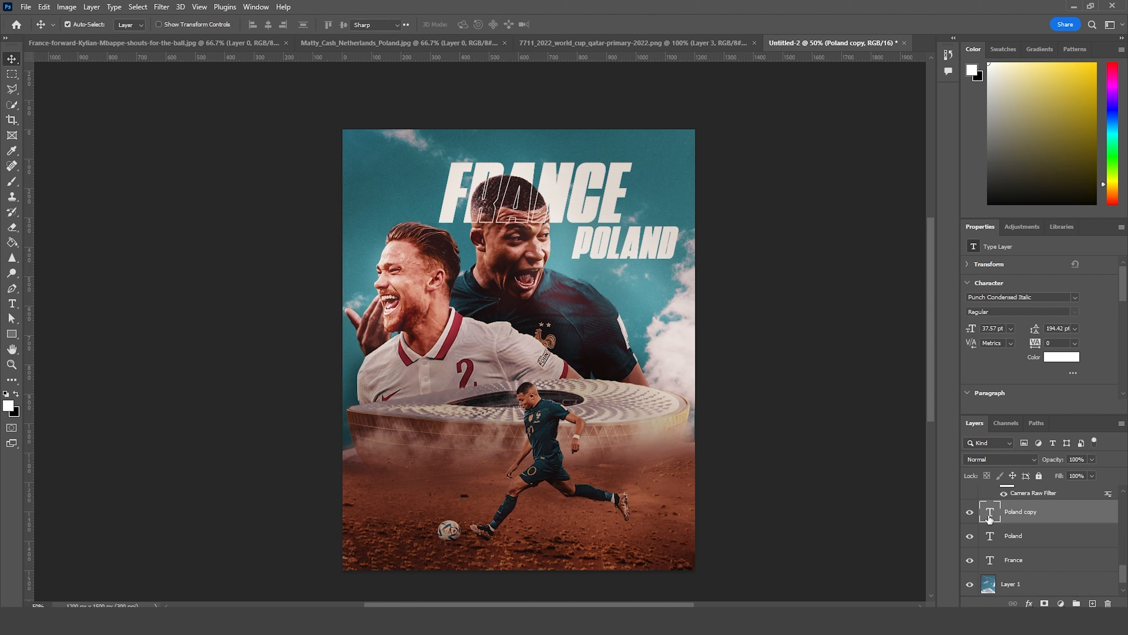
{"action": "double_click", "coordinate": [990, 519]}
{"action": "left_click", "coordinate": [12, 60]}
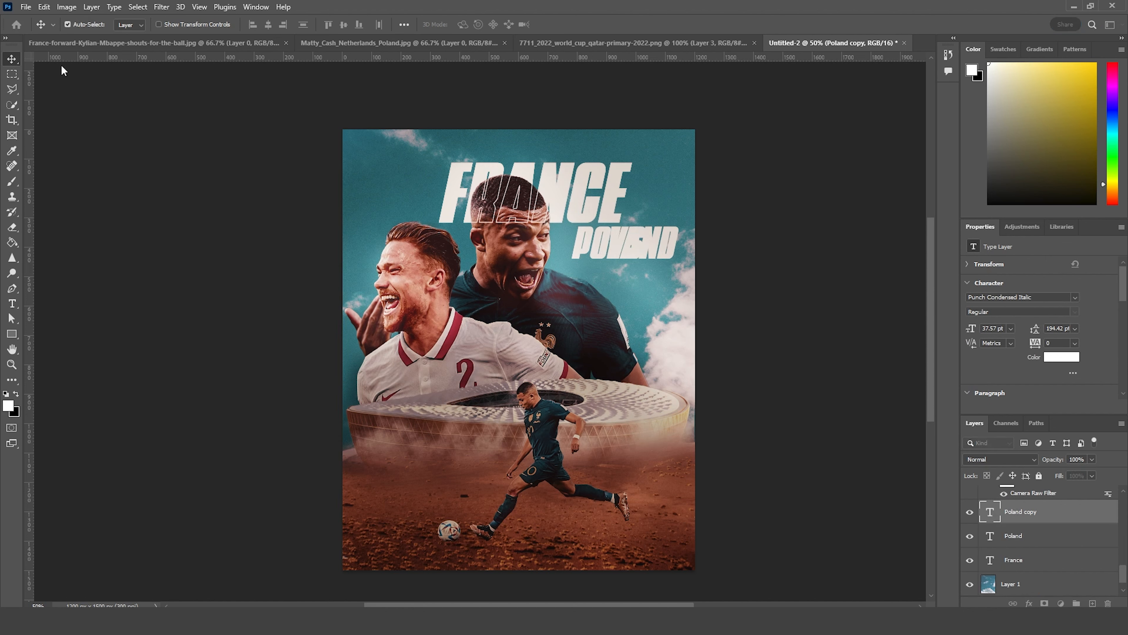
Step: Scale the VS text down to about 23.81 pt and place it after France, just above Poland
{"action": "key", "text": "ctrl+t"}
{"action": "mouse_move", "coordinate": [645, 219]}
{"action": "left_mouse_down"}
{"action": "mouse_move", "coordinate": [638, 228]}
{"action": "mouse_move", "coordinate": [643, 215]}
{"action": "left_mouse_up"}
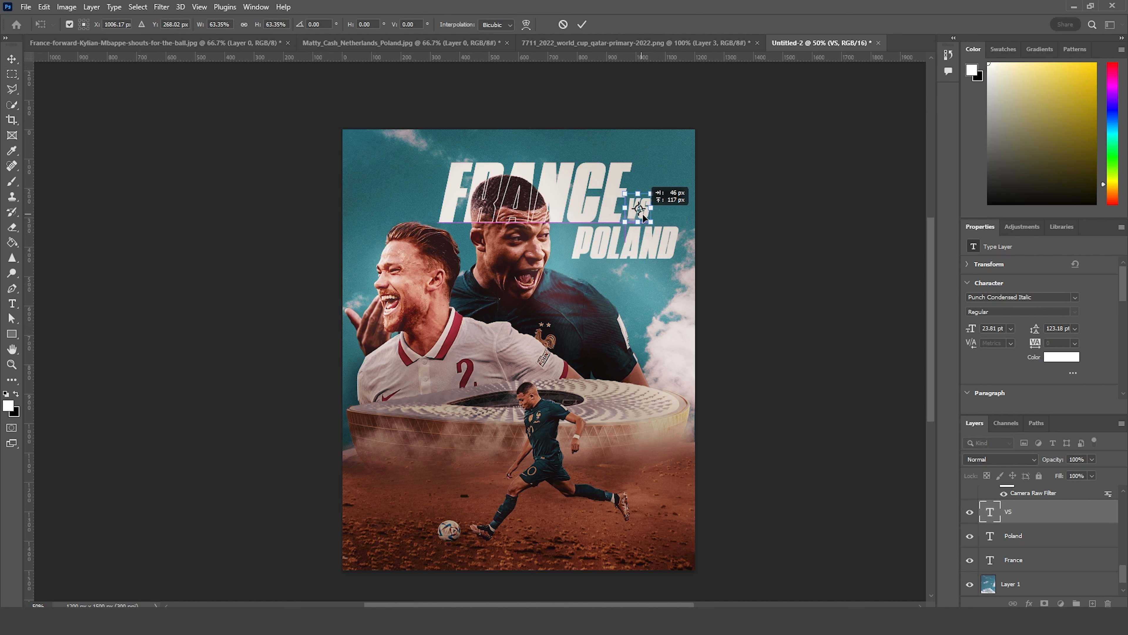
{"action": "key", "text": "Return"}
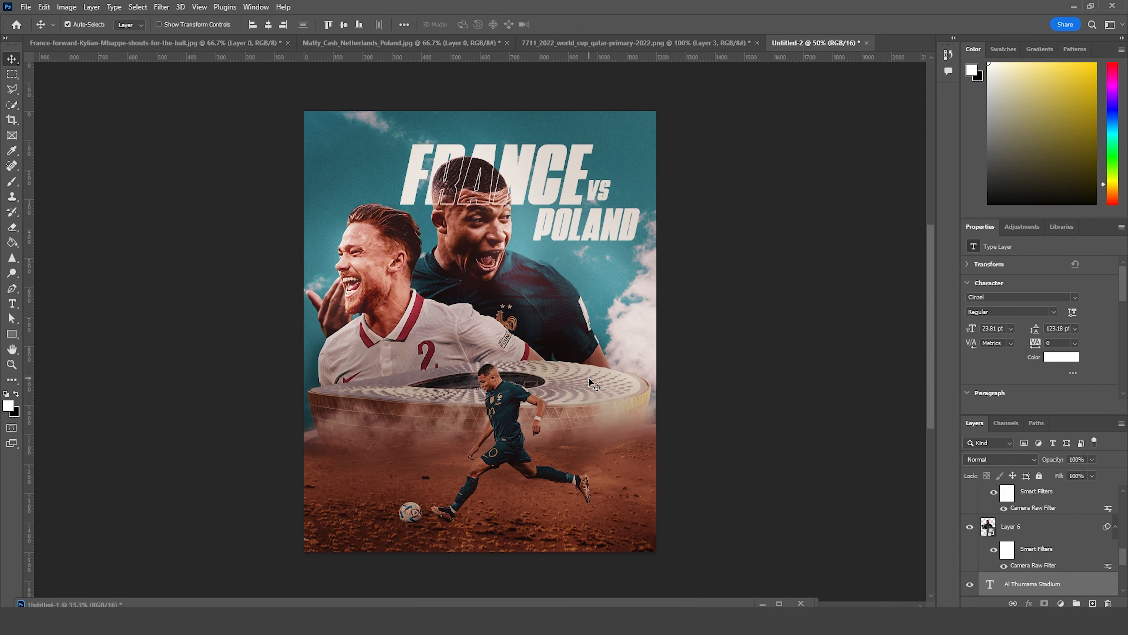
Step: Place the "Sun, Dec. 4" and "Al Thumama Stadium" text layers to the right of the kicking player and raise them to the top of the layer stack
{"action": "left_click_drag", "start_coordinate": [1007, 489], "coordinate": [1010, 556]}
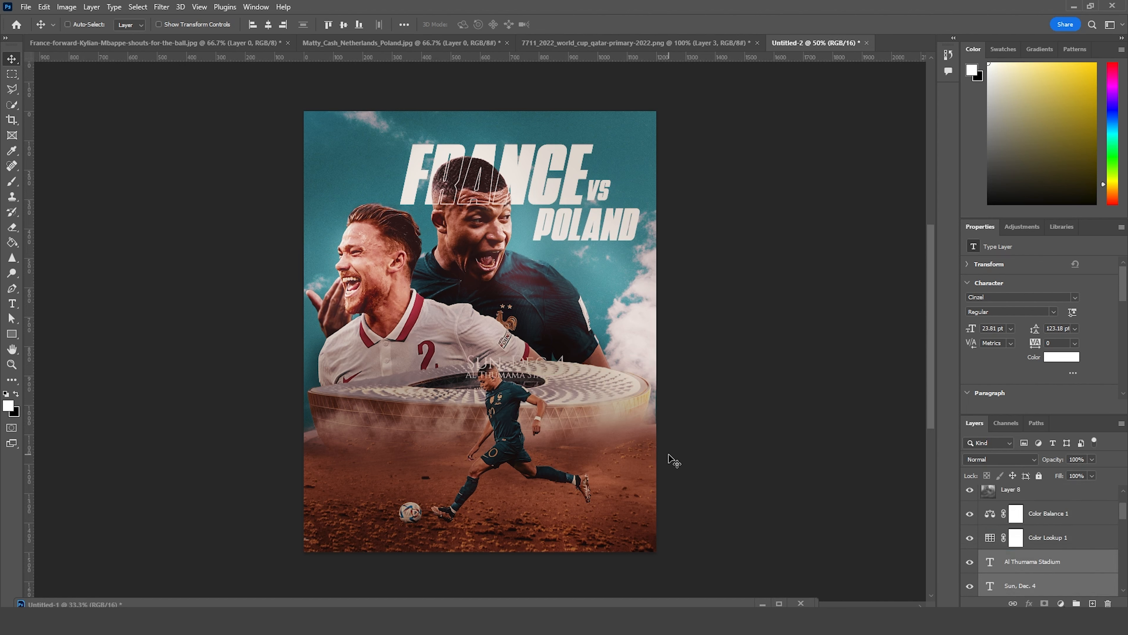
{"action": "key", "text": "ctrl+t"}
{"action": "left_click_drag", "start_coordinate": [553, 373], "coordinate": [629, 455]}
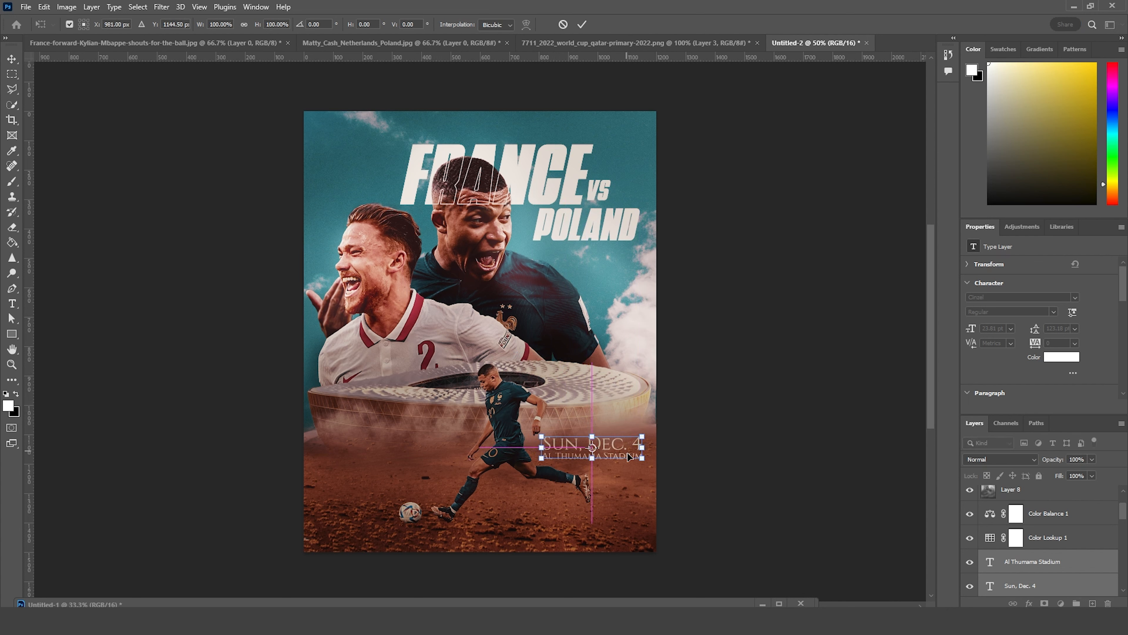
{"action": "key", "text": "Return"}
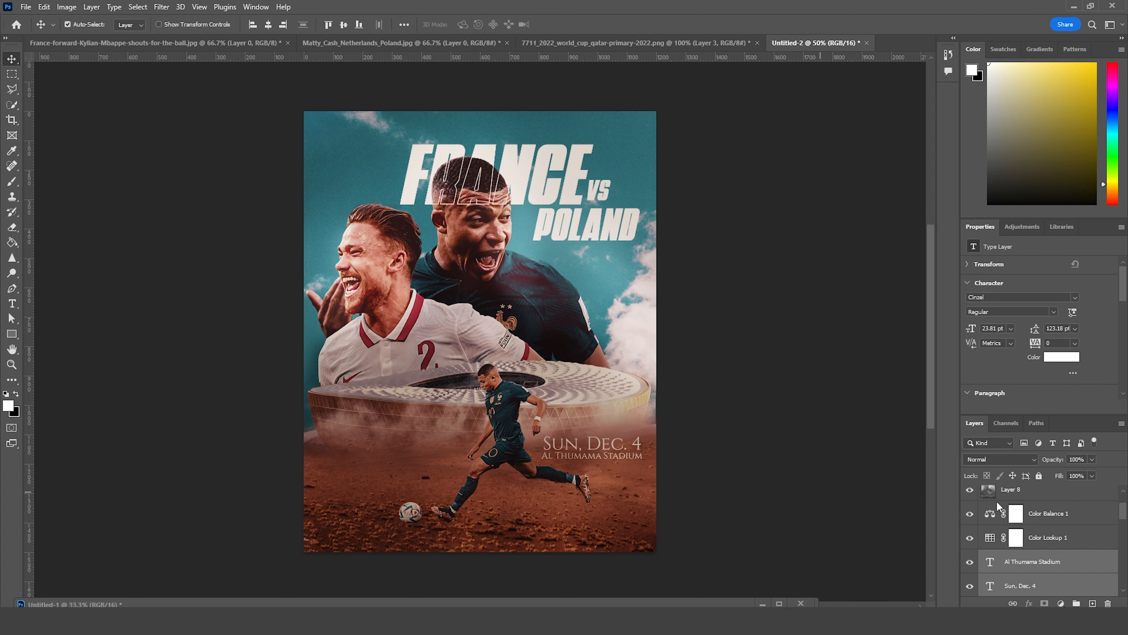
{"action": "left_click_drag", "start_coordinate": [991, 566], "coordinate": [1006, 494]}
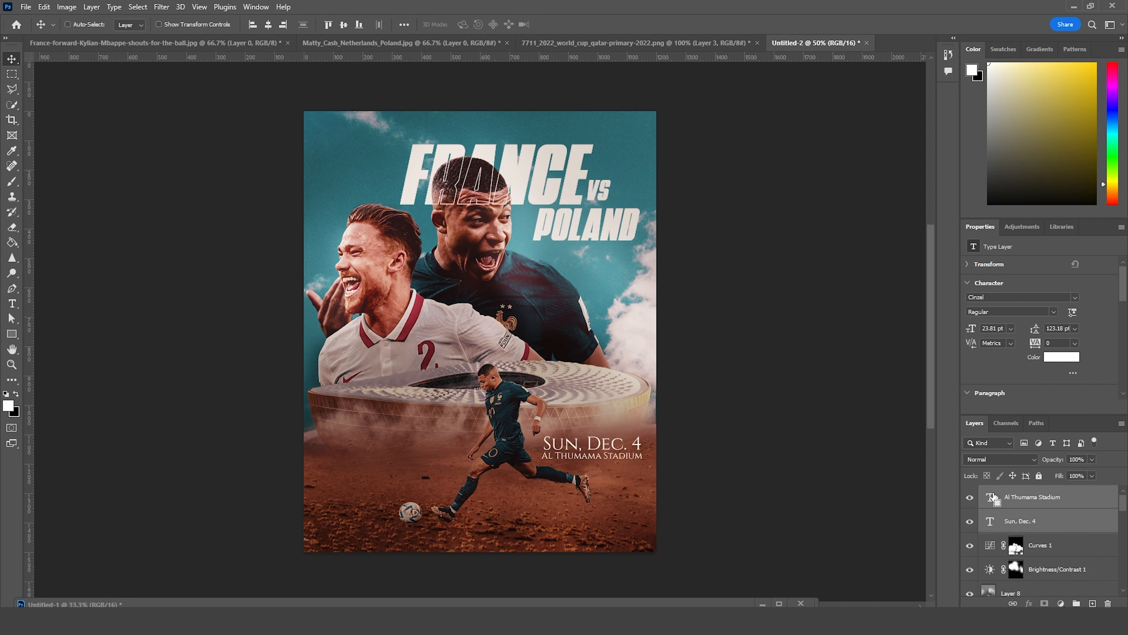
{"action": "left_click_drag", "start_coordinate": [554, 466], "coordinate": [561, 470]}
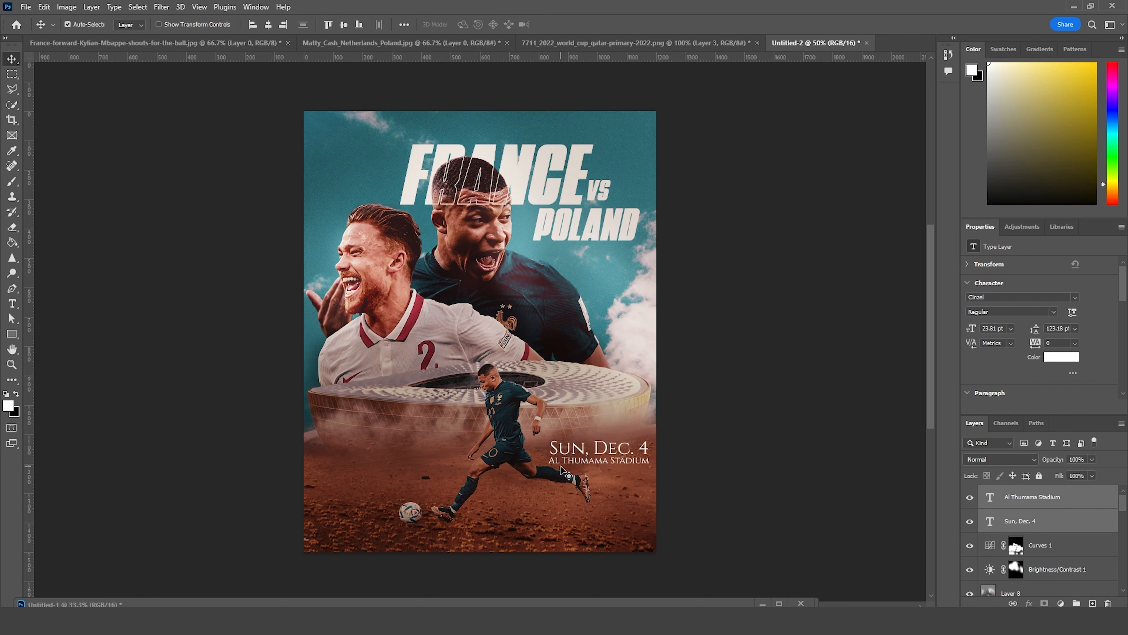
Step: Copy the World Cup Qatar 2022 logo from its PNG document into the poster, scaled to about 142 x 165 px in the upper-left corner
{"action": "left_click", "coordinate": [596, 43]}
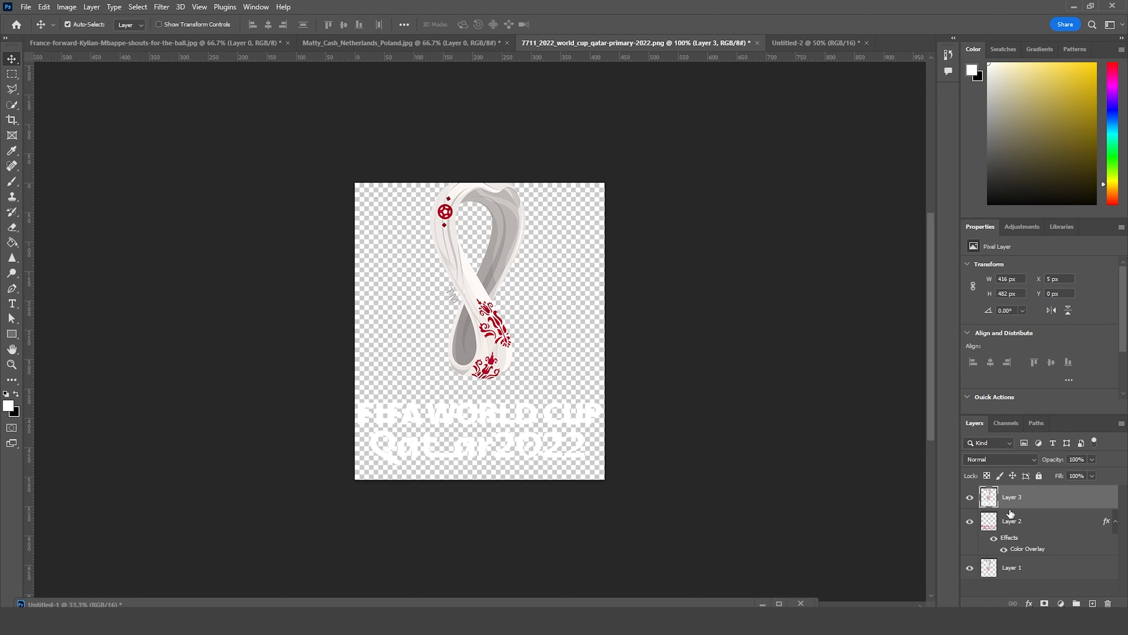
{"action": "left_click_drag", "start_coordinate": [977, 462], "coordinate": [354, 170]}
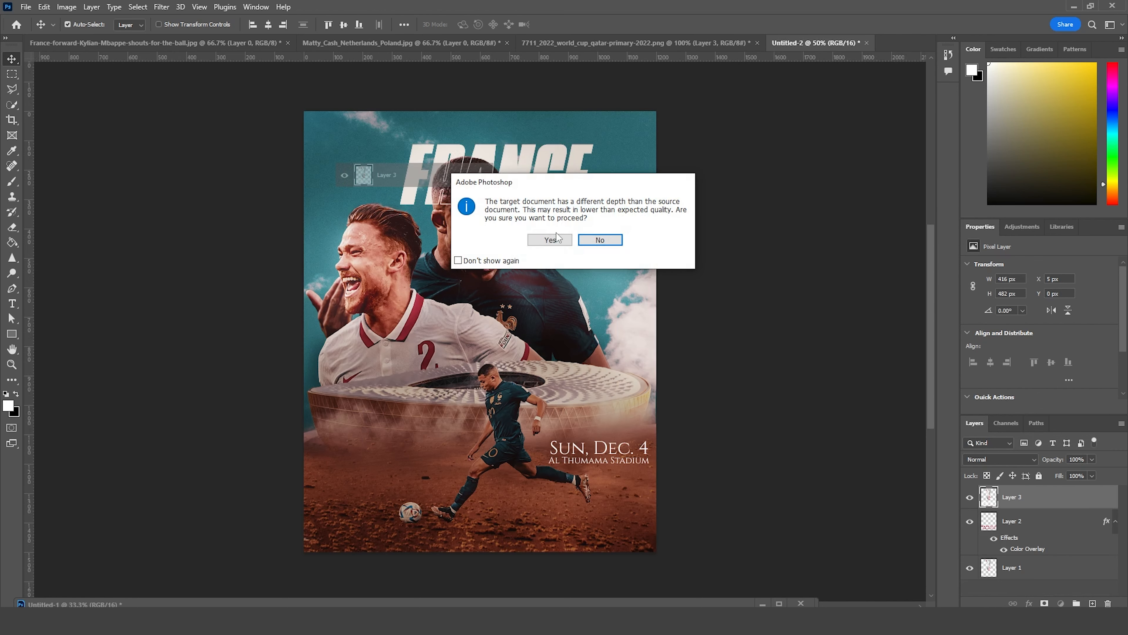
{"action": "left_click", "coordinate": [550, 240]}
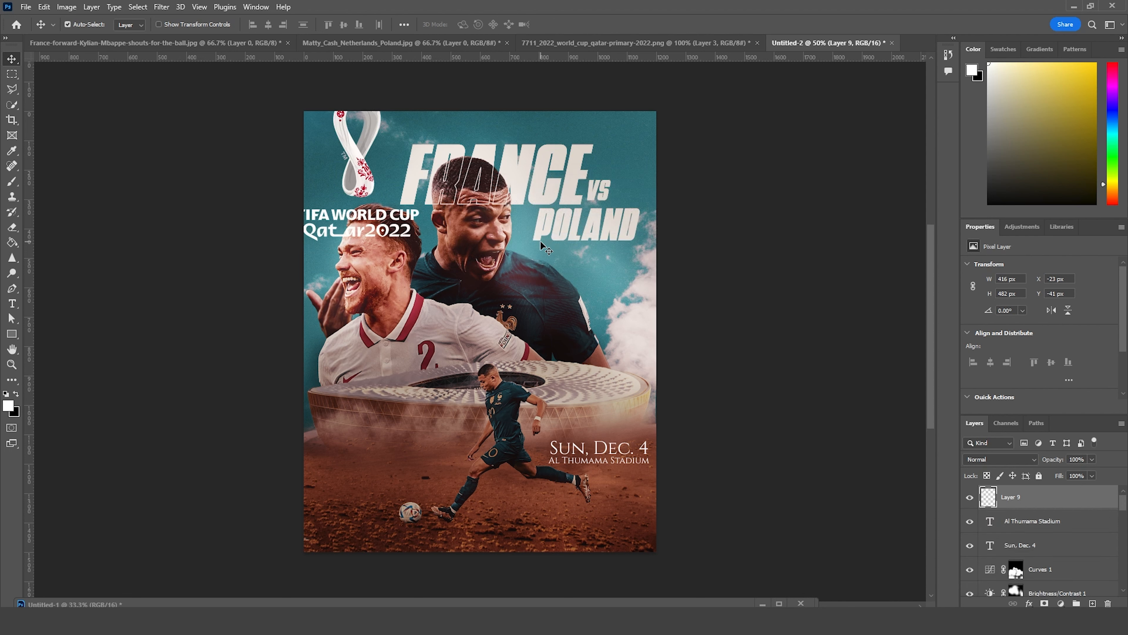
{"action": "key", "text": "ctrl+t"}
{"action": "left_click_drag", "start_coordinate": [419, 99], "coordinate": [349, 158]}
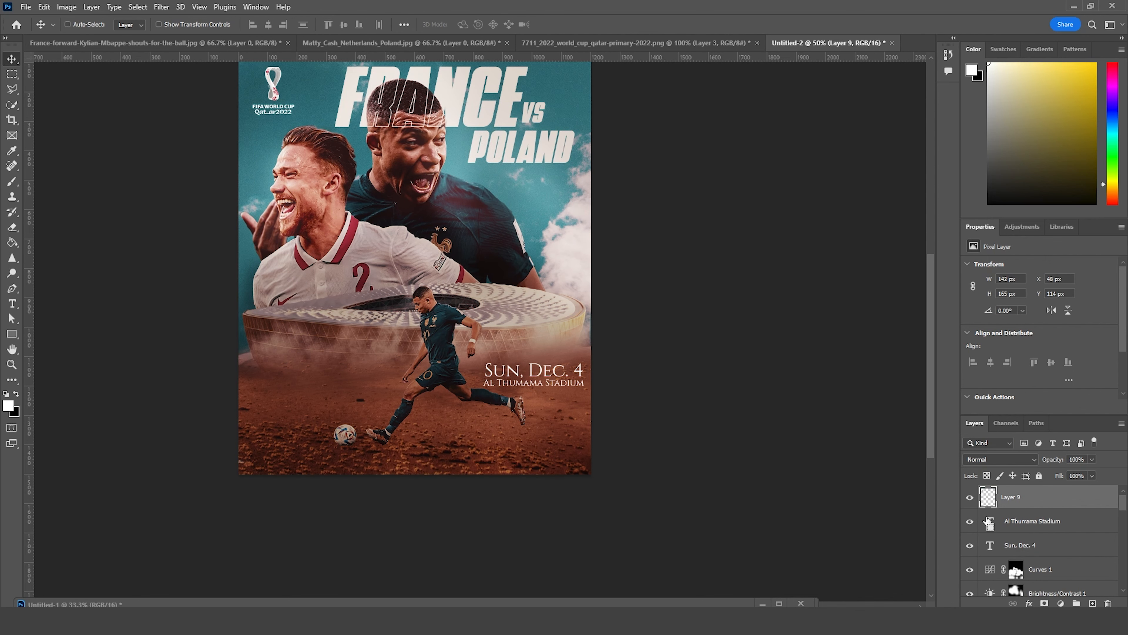
Step: Stamp all visible layers into a new merged layer at the top of the layer stack
{"action": "key", "text": "ctrl+shift+alt+e"}
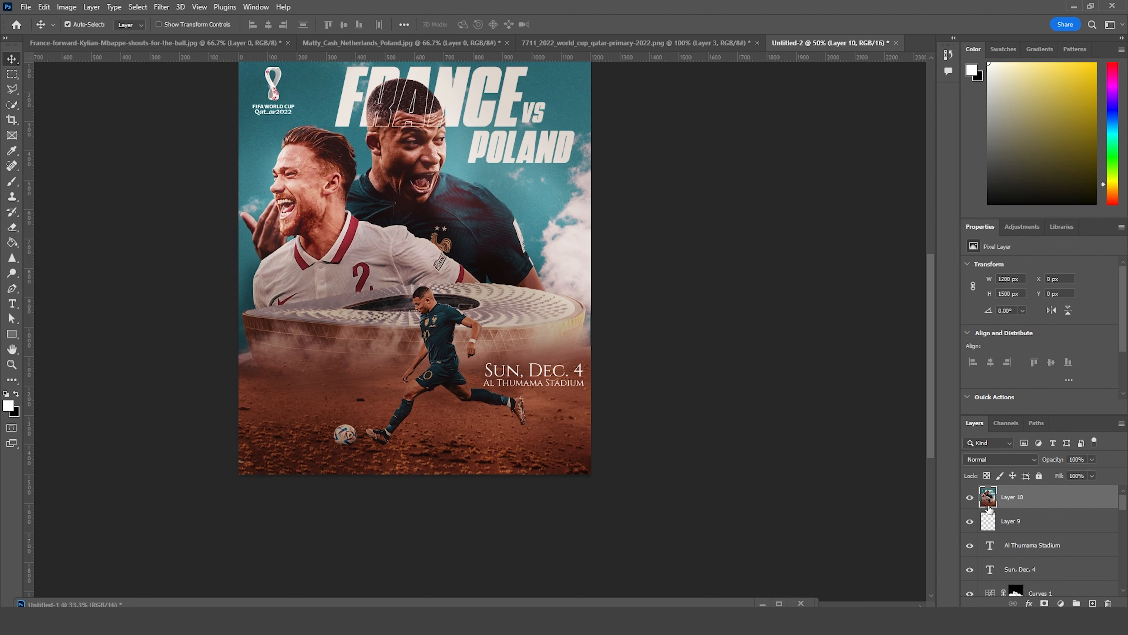
Step: Duplicate the merged layer and apply Oil Paint with stylization 4.8, cleanliness 4.9, scale 0.8, bristle detail 10.0 and lighting off
{"action": "key", "text": "ctrl+j"}
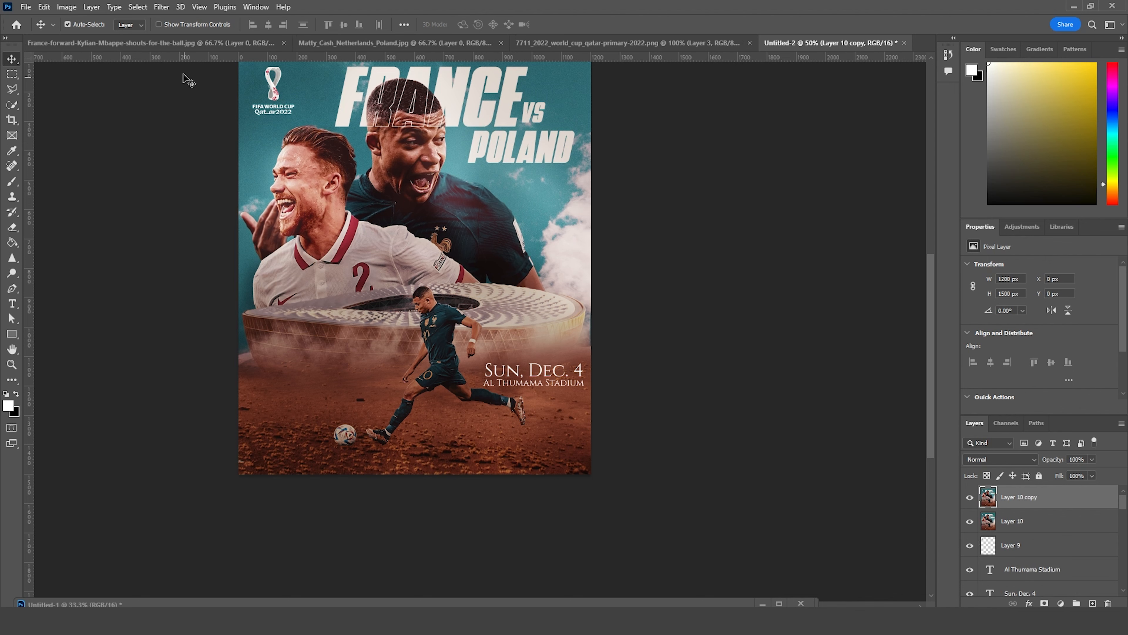
{"action": "left_click", "coordinate": [161, 7]}
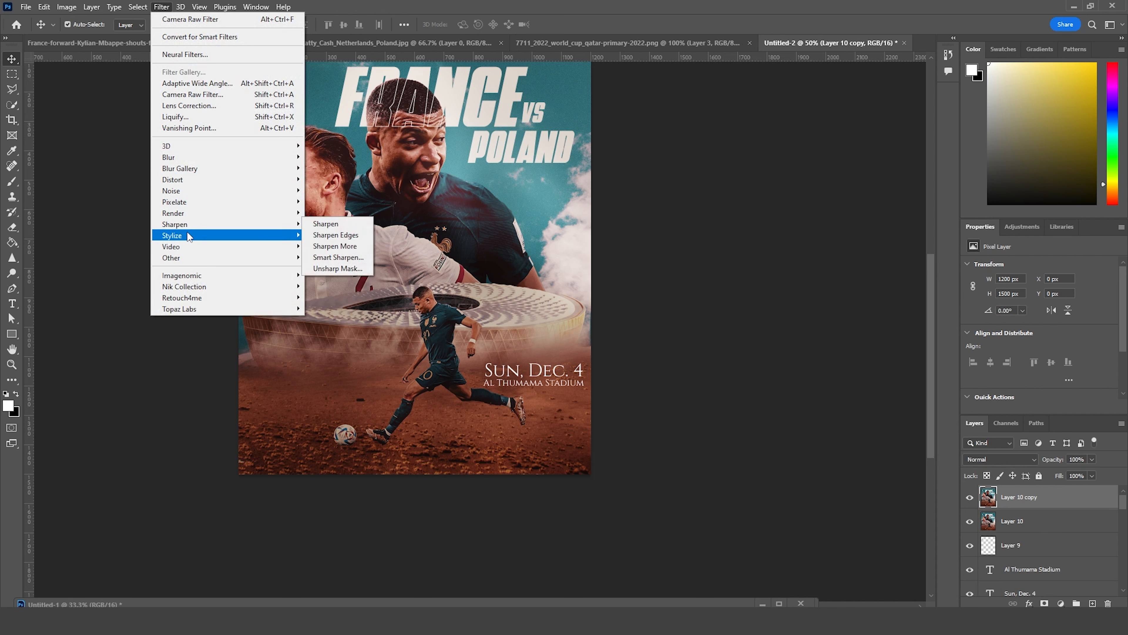
{"action": "mouse_move", "coordinate": [191, 235]}
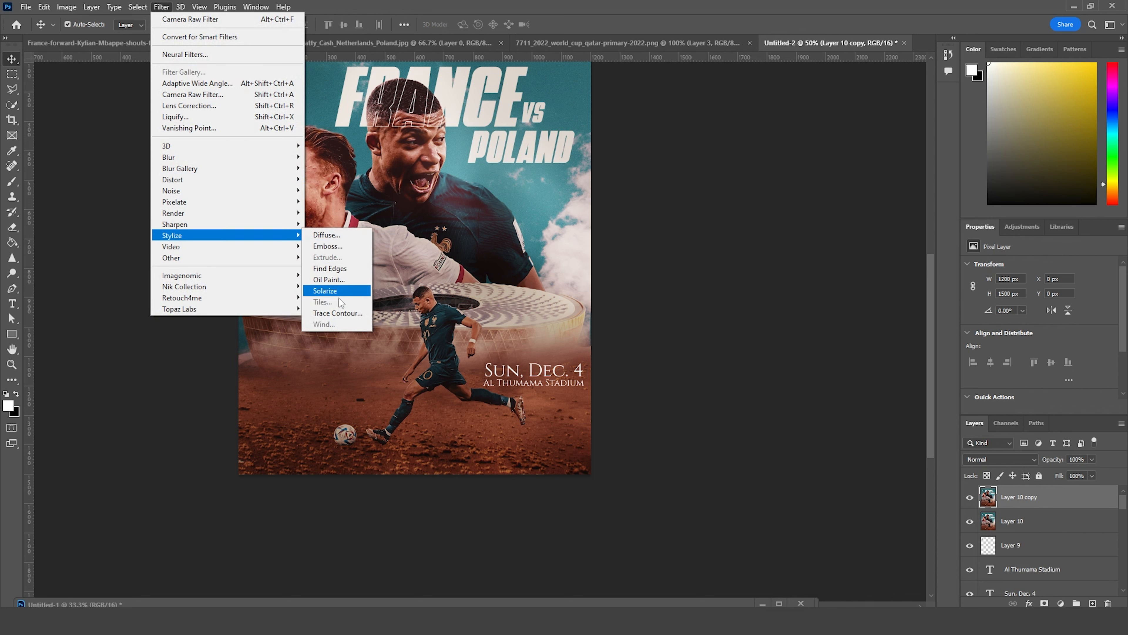
{"action": "left_click", "coordinate": [342, 284]}
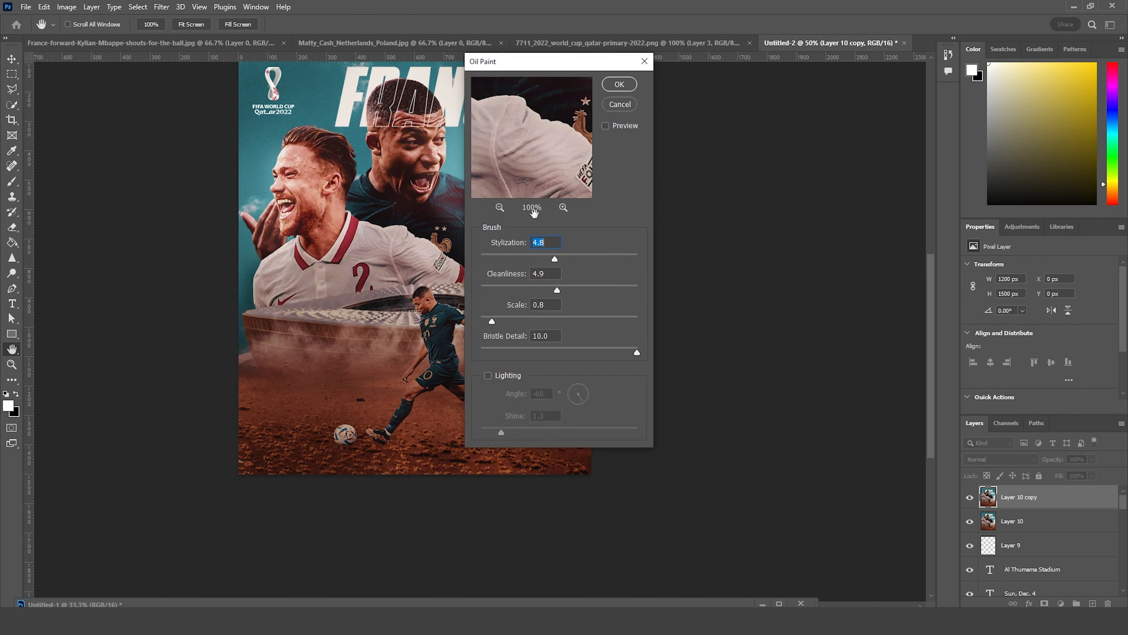
{"action": "left_click_drag", "start_coordinate": [560, 332], "coordinate": [543, 364]}
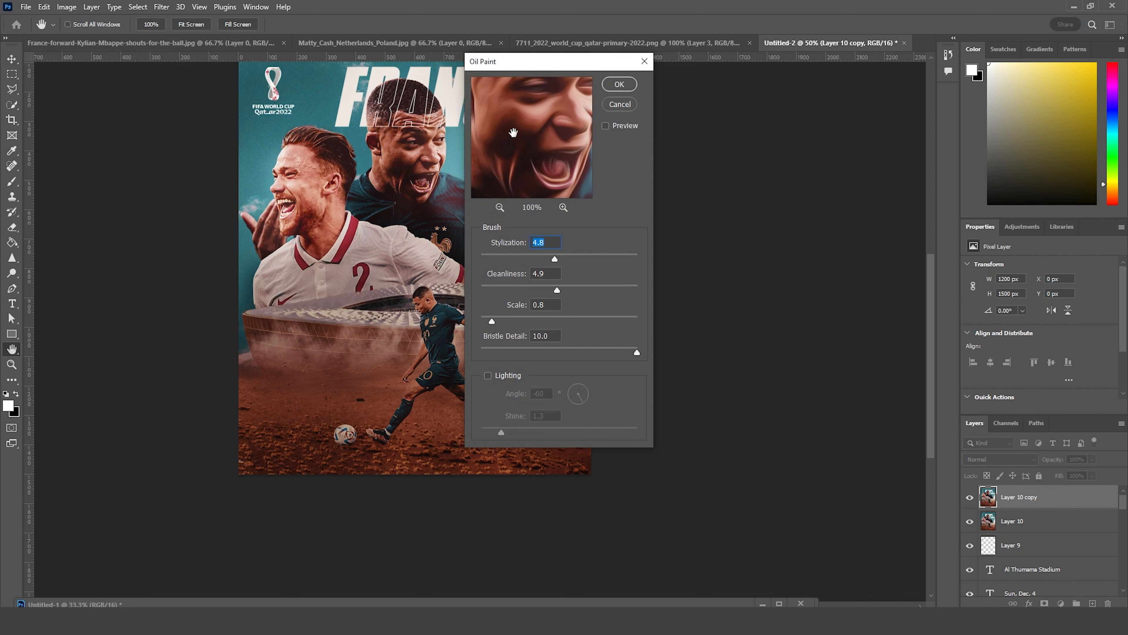
{"action": "left_click", "coordinate": [487, 375]}
{"action": "left_click", "coordinate": [488, 376]}
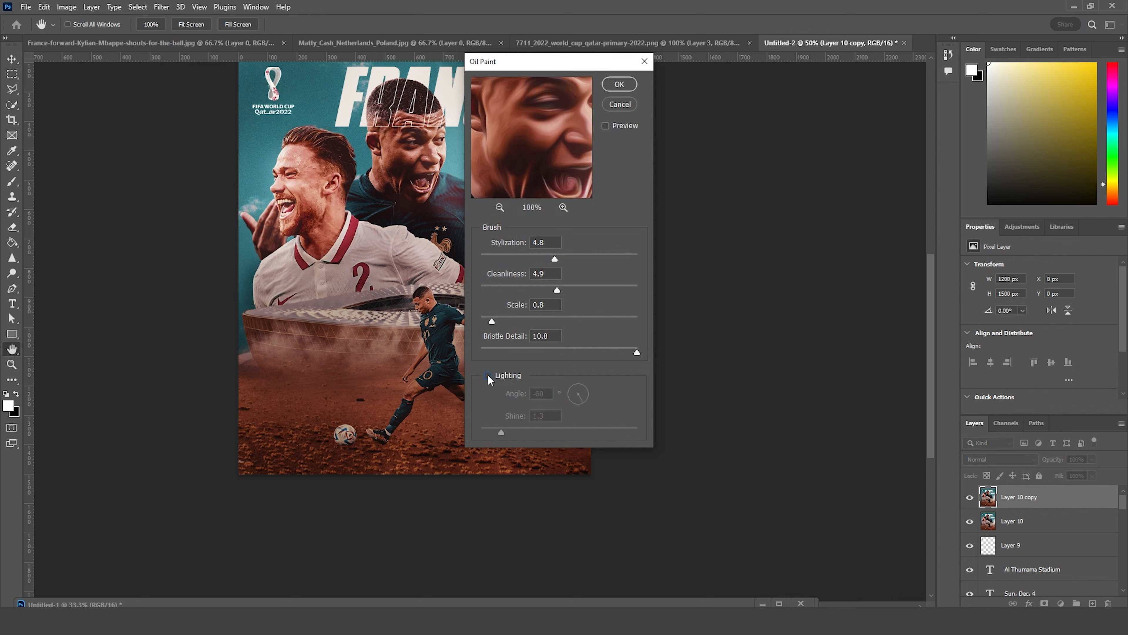
{"action": "left_click", "coordinate": [619, 89]}
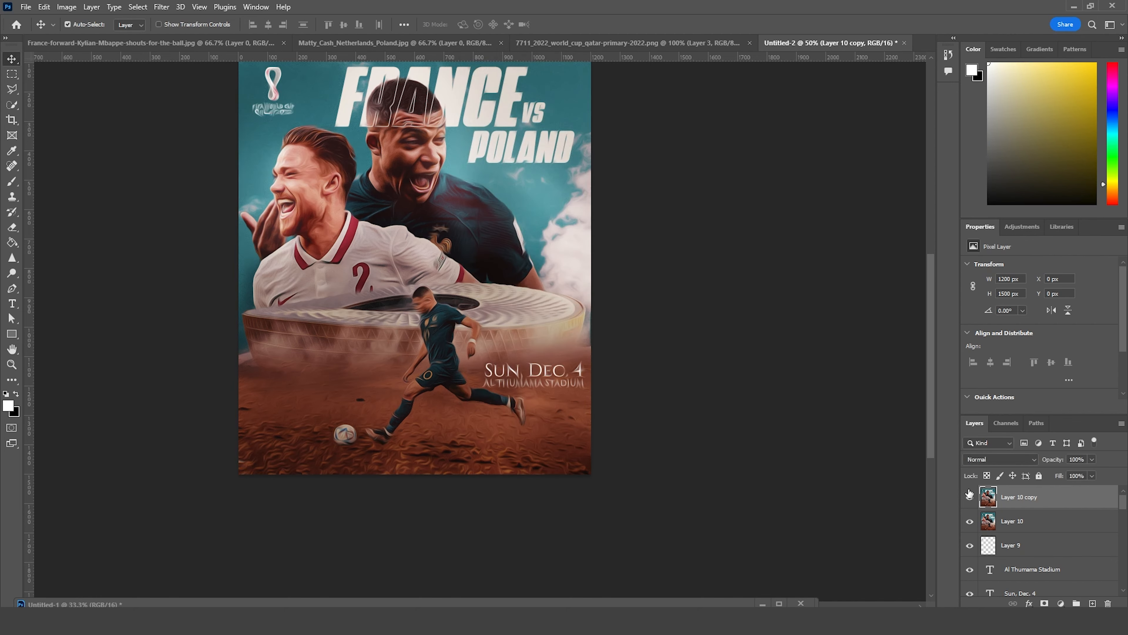
Step: Add a layer mask to the oil-painted copy, invert it to black, and switch to the Brush tool
{"action": "left_click", "coordinate": [1044, 603]}
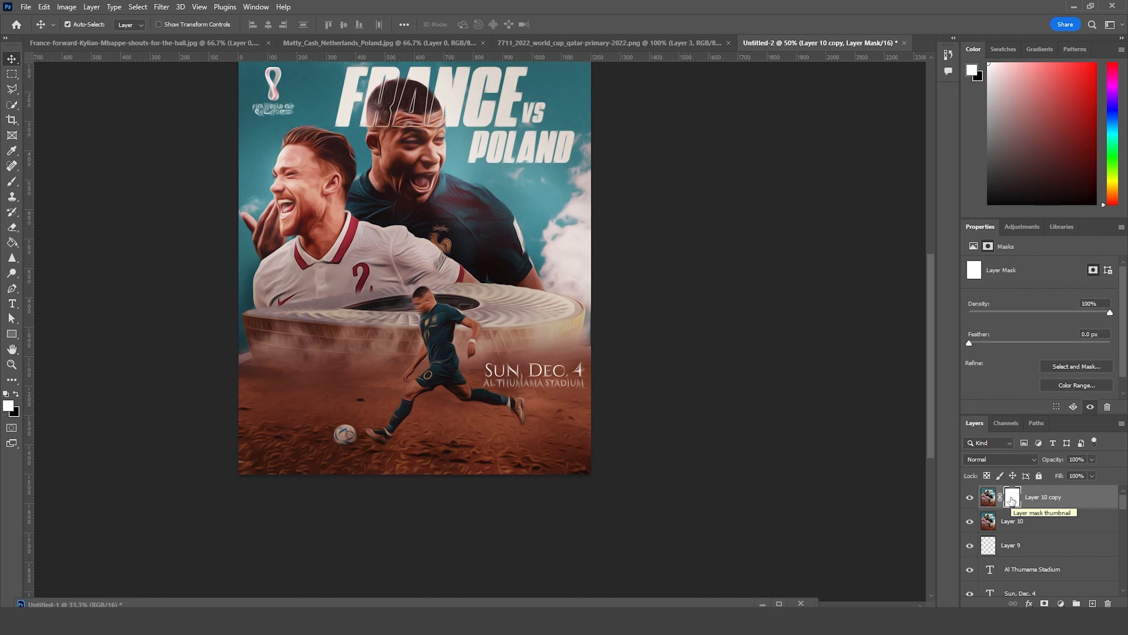
{"action": "key", "text": "ctrl+i"}
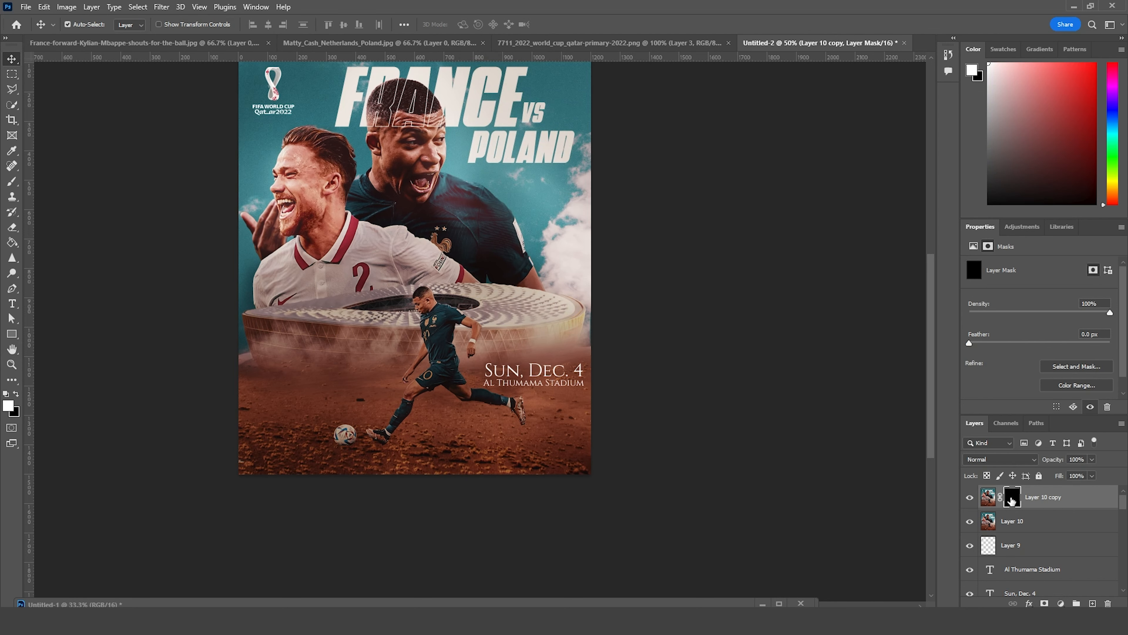
{"action": "key", "text": "b"}
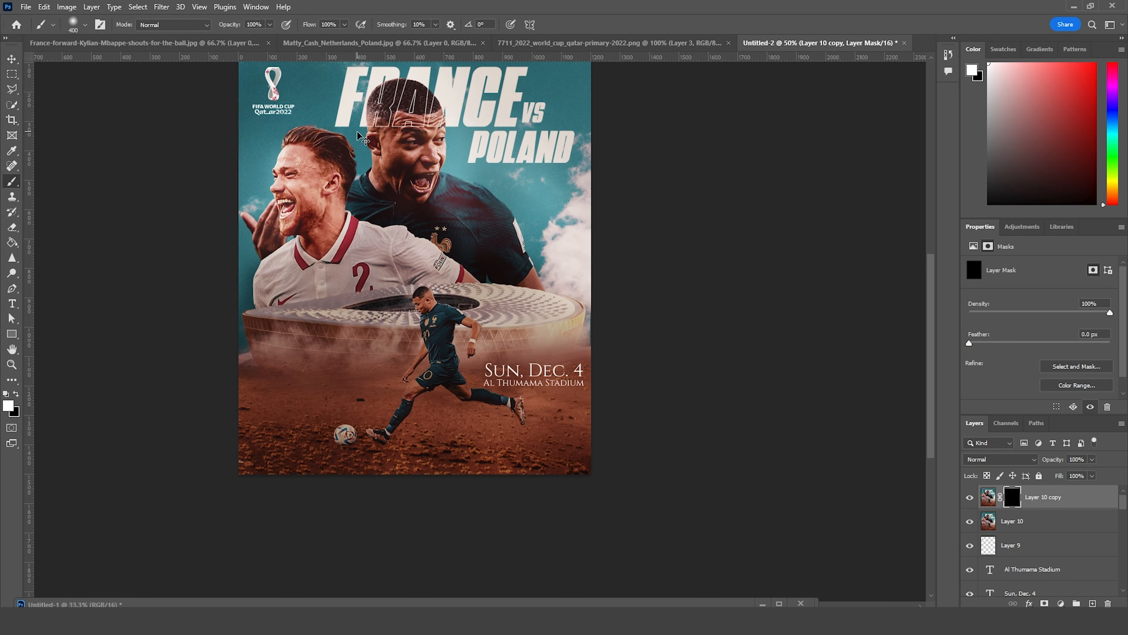
Step: Paint white on the mask with a reduced soft brush to reveal the oil-paint effect on the France player's face
{"action": "key", "text": "ctrl+plus"}
{"action": "key", "text": "ctrl+plus"}
{"action": "left_click_drag", "start_coordinate": [437, 371], "coordinate": [596, 538]}
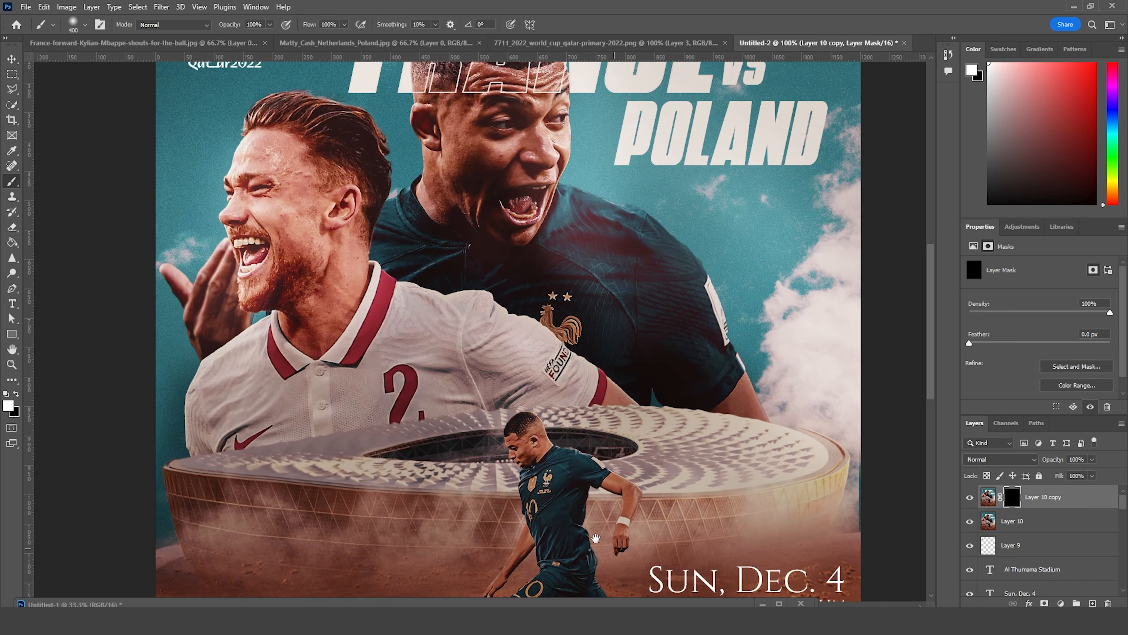
{"action": "key", "text": "bracketleft"}
{"action": "key", "text": "bracketleft"}
{"action": "key", "text": "bracketleft"}
{"action": "key", "text": "bracketleft"}
{"action": "left_click_drag", "start_coordinate": [462, 166], "coordinate": [543, 147]}
Step: Reveal the oil-paint effect on the Poland player's face and hair by painting white on the mask with a smaller brush
{"action": "key", "text": "bracketleft"}
{"action": "key", "text": "bracketleft"}
{"action": "key", "text": "bracketleft"}
{"action": "key", "text": "bracketleft"}
{"action": "key", "text": "bracketleft"}
{"action": "mouse_move", "coordinate": [523, 109]}
{"action": "left_mouse_down"}
{"action": "mouse_move", "coordinate": [505, 114]}
{"action": "mouse_move", "coordinate": [554, 99]}
{"action": "mouse_move", "coordinate": [554, 129]}
{"action": "left_mouse_up"}
{"action": "mouse_move", "coordinate": [264, 168]}
{"action": "left_mouse_down"}
{"action": "mouse_move", "coordinate": [273, 112]}
{"action": "mouse_move", "coordinate": [342, 120]}
{"action": "mouse_move", "coordinate": [355, 282]}
{"action": "mouse_move", "coordinate": [290, 284]}
{"action": "mouse_move", "coordinate": [282, 246]}
{"action": "mouse_move", "coordinate": [243, 219]}
{"action": "mouse_move", "coordinate": [267, 253]}
{"action": "left_mouse_up"}
{"action": "key", "text": "bracketleft"}
{"action": "key", "text": "bracketleft"}
{"action": "key", "text": "bracketleft"}
{"action": "mouse_move", "coordinate": [287, 173]}
{"action": "left_mouse_down"}
{"action": "mouse_move", "coordinate": [372, 176]}
{"action": "mouse_move", "coordinate": [483, 255]}
{"action": "mouse_move", "coordinate": [440, 220]}
{"action": "mouse_move", "coordinate": [553, 187]}
{"action": "mouse_move", "coordinate": [499, 215]}
{"action": "left_mouse_up"}
Step: Enlarge the brush and paint the oil-paint effect into the mask across both players' shirts
{"action": "key", "text": "bracketright"}
{"action": "key", "text": "bracketright"}
Step: Paint white on the mask over the France player's hair and head with a soft brush of size 175
{"action": "key", "text": "bracketright"}
{"action": "key", "text": "bracketright"}
{"action": "mouse_move", "coordinate": [627, 321]}
{"action": "left_mouse_down"}
{"action": "mouse_move", "coordinate": [649, 341]}
{"action": "mouse_move", "coordinate": [510, 353]}
{"action": "mouse_move", "coordinate": [377, 427]}
{"action": "mouse_move", "coordinate": [427, 295]}
{"action": "left_mouse_up"}
{"action": "key", "text": "bracketright"}
{"action": "key", "text": "bracketright"}
{"action": "key", "text": "bracketright"}
{"action": "key", "text": "bracketright"}
{"action": "key", "text": "space"}
{"action": "left_click_drag", "start_coordinate": [445, 218], "coordinate": [462, 375]}
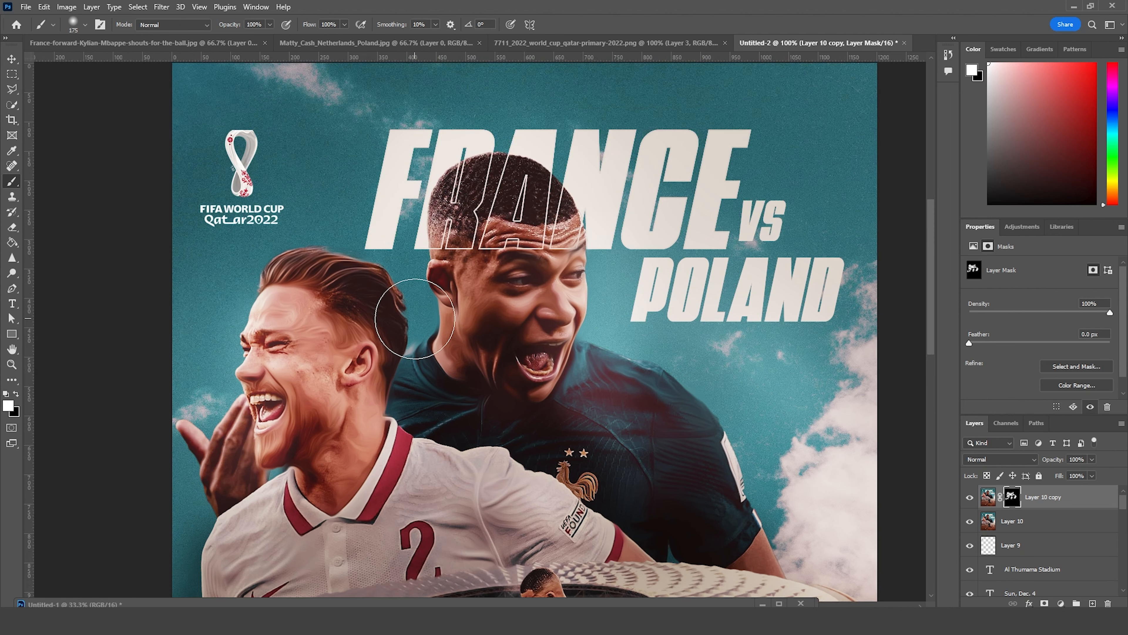
{"action": "left_click_drag", "start_coordinate": [529, 182], "coordinate": [530, 212]}
{"action": "left_click_drag", "start_coordinate": [462, 205], "coordinate": [446, 200]}
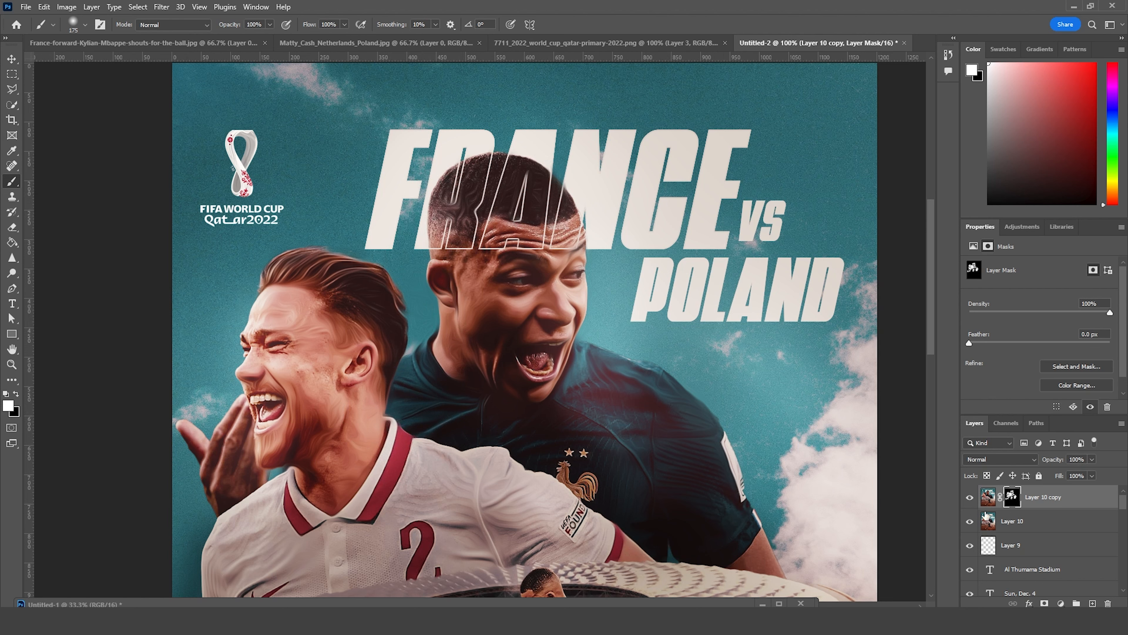
Step: Target the oil-painted layer's image instead of its mask and open the layer's opacity setting
{"action": "left_click", "coordinate": [987, 497]}
{"action": "left_click", "coordinate": [1094, 460]}
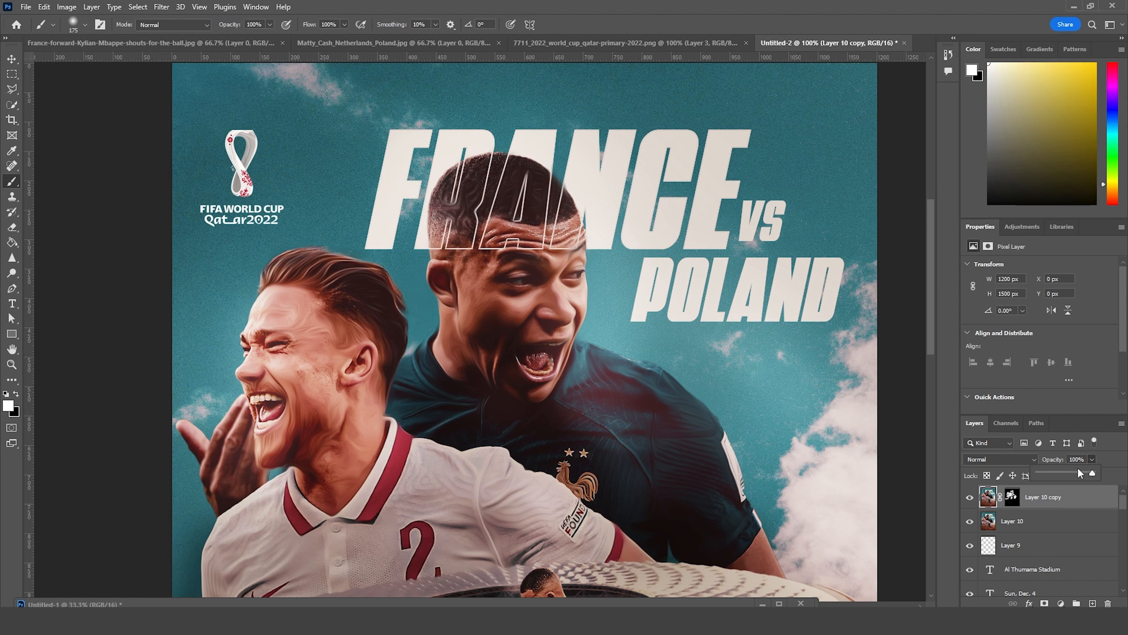